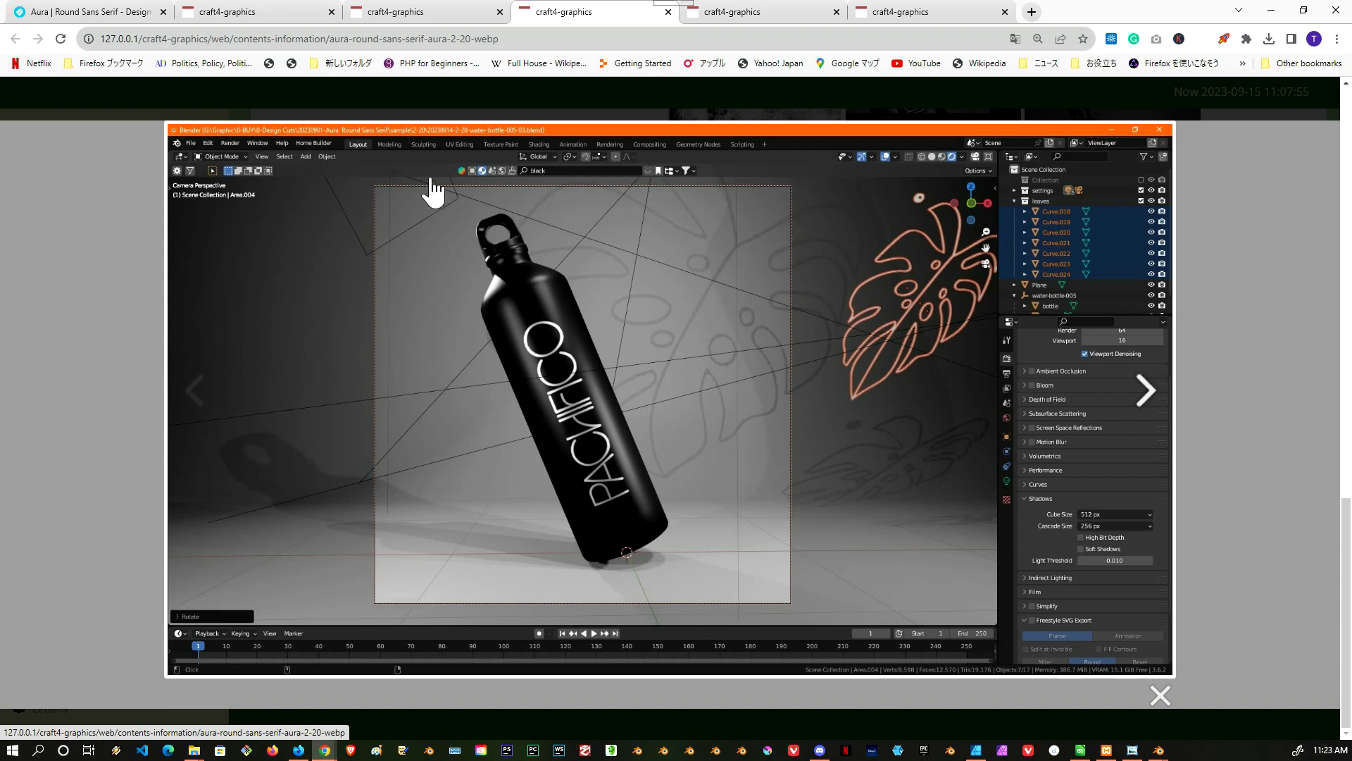
- View the finished black bottle render, close the viewer, and open the black-and-white fabric texture image
left_click(1141, 388)
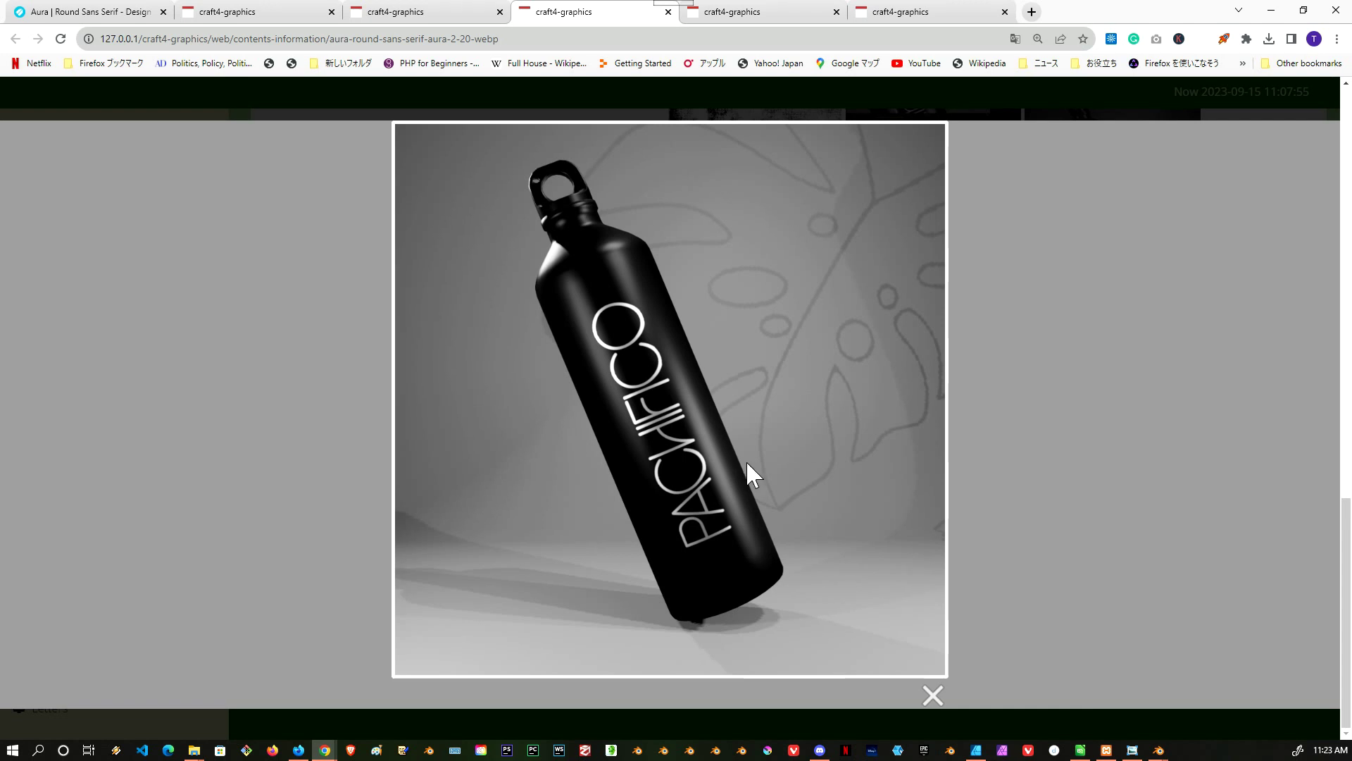
left_click(1153, 331)
scroll(1071, 384, "up", 3)
left_click(752, 377)
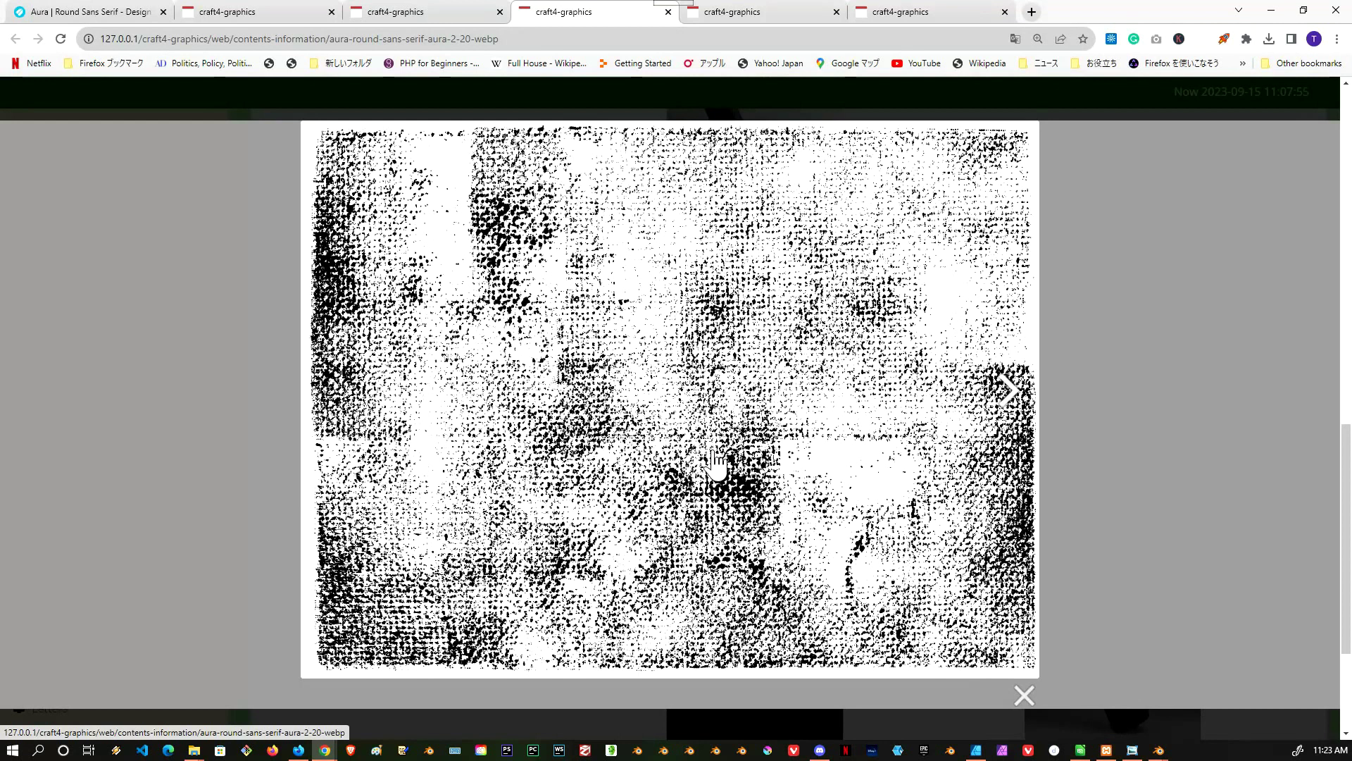
- Compare the fabric texture, the bottle's shader node setup and the textured bottle render in the image gallery
left_click(1017, 397)
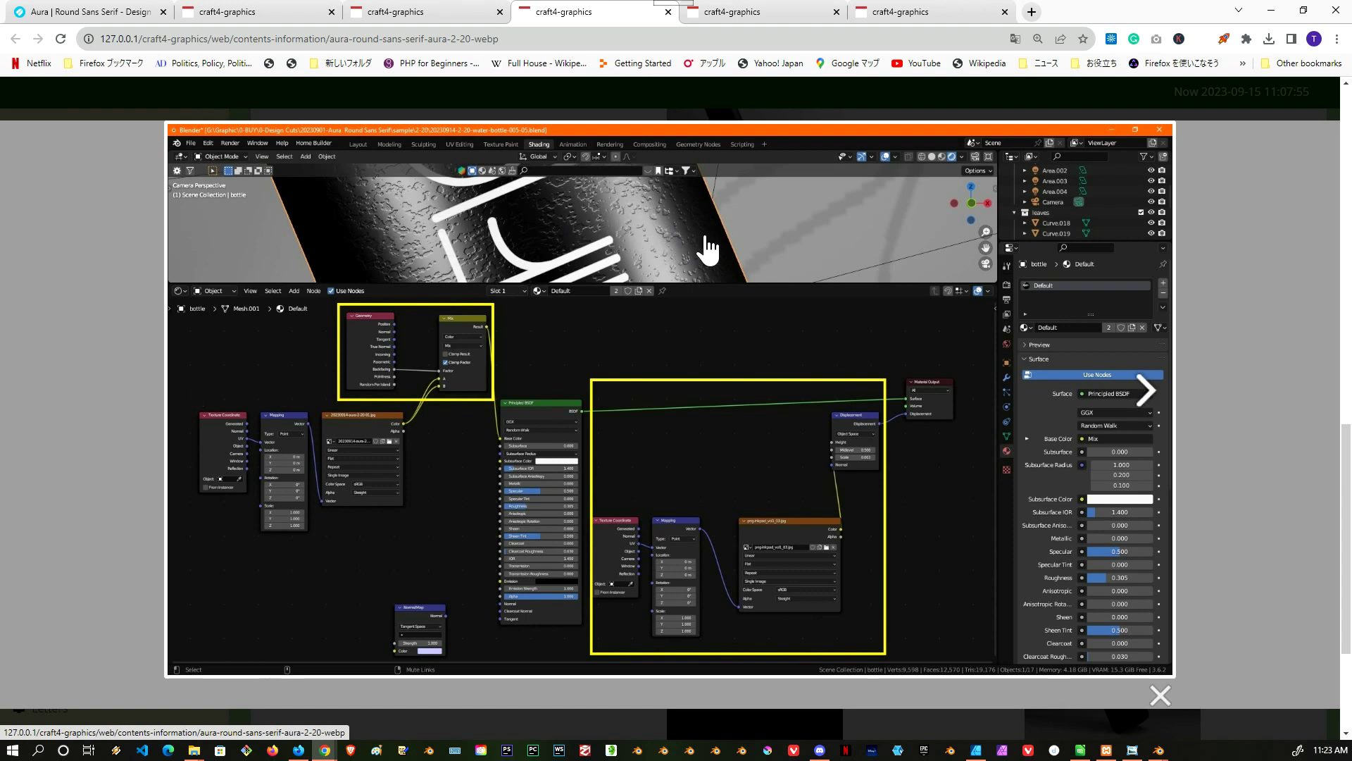
left_click(1146, 395)
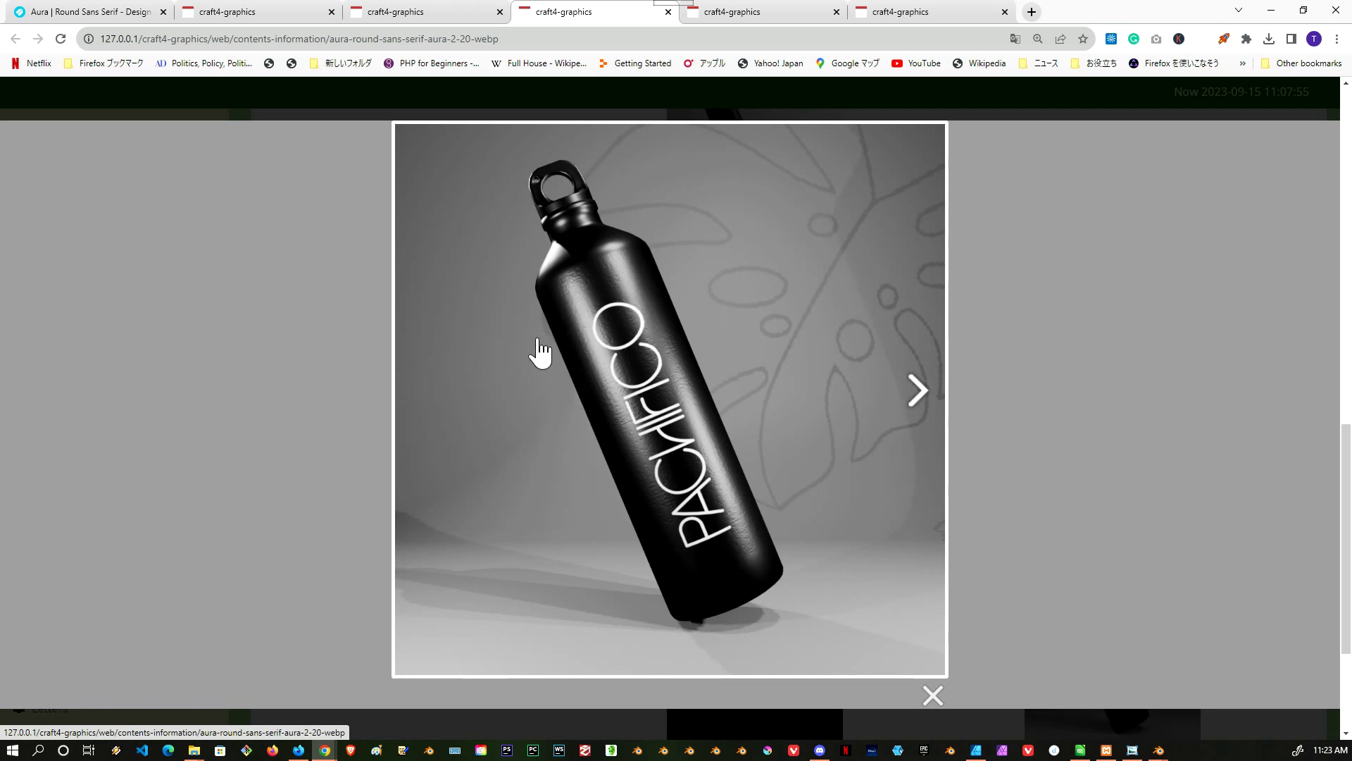
left_click(426, 390)
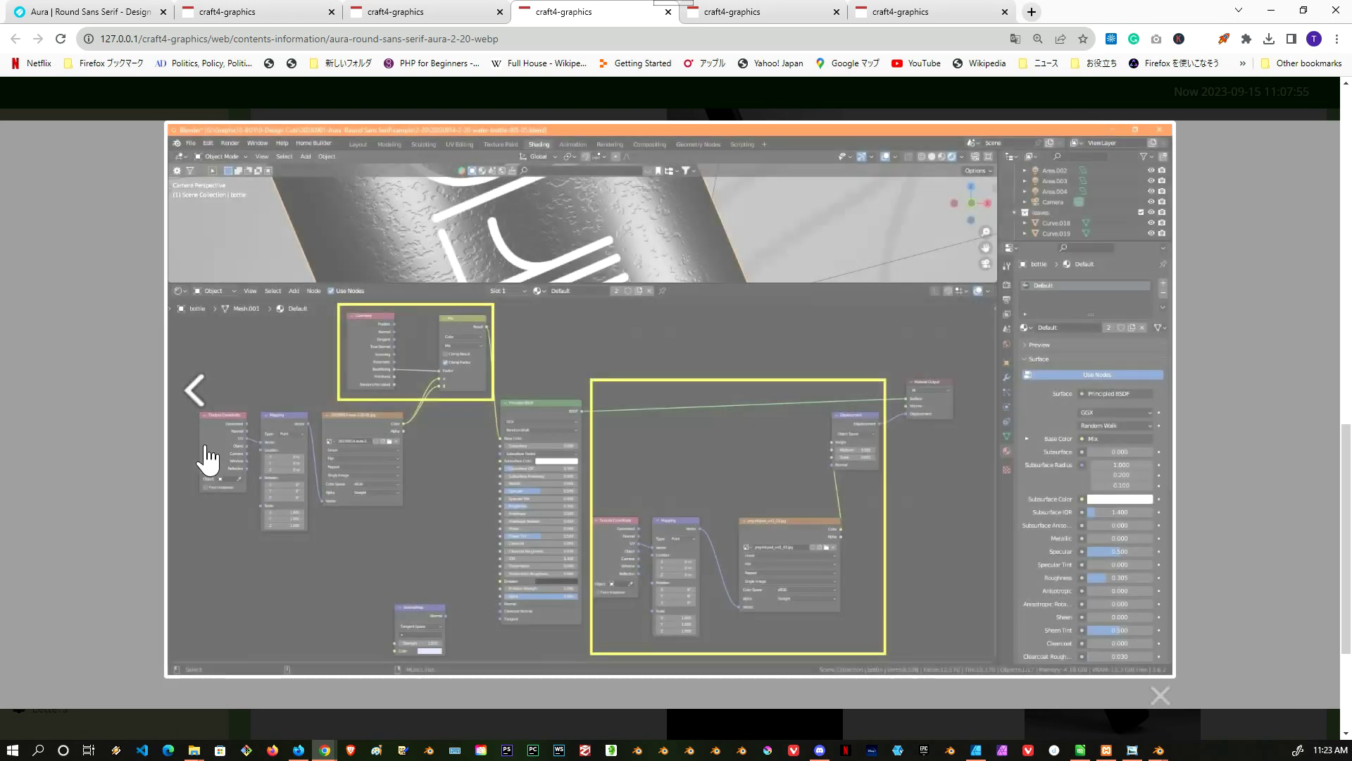
left_click(193, 389)
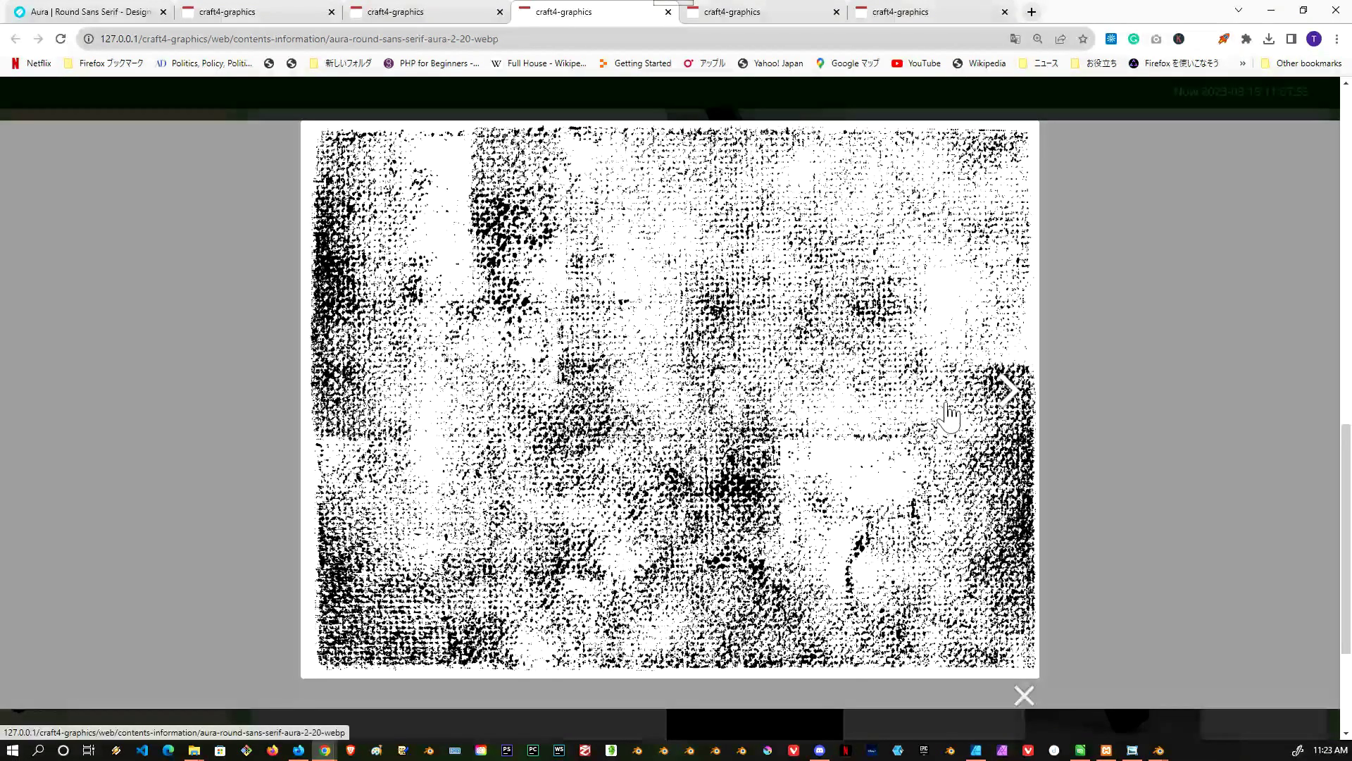
left_click(1008, 398)
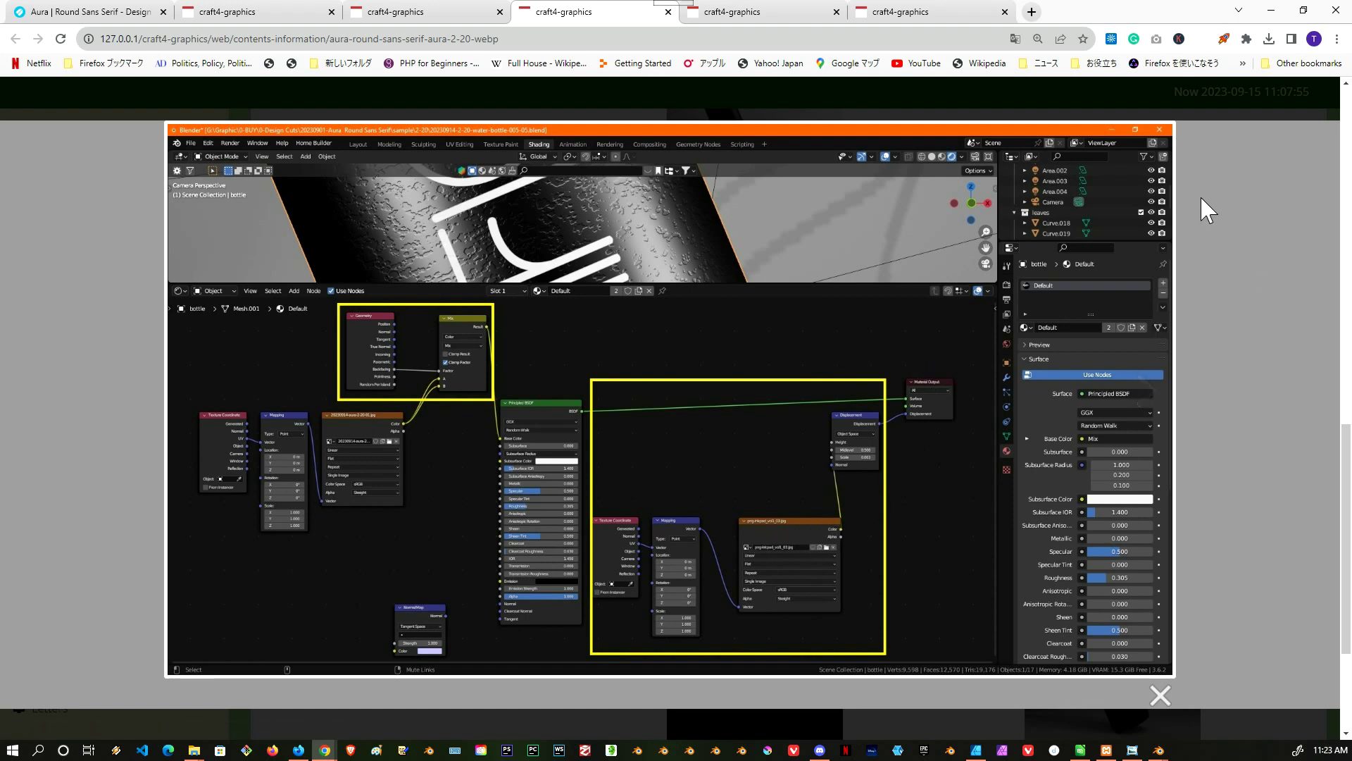
- Open the aura-5-24 page and examine its step images, from the Milk Shake label artwork to the final bottle and box render
left_click(761, 13)
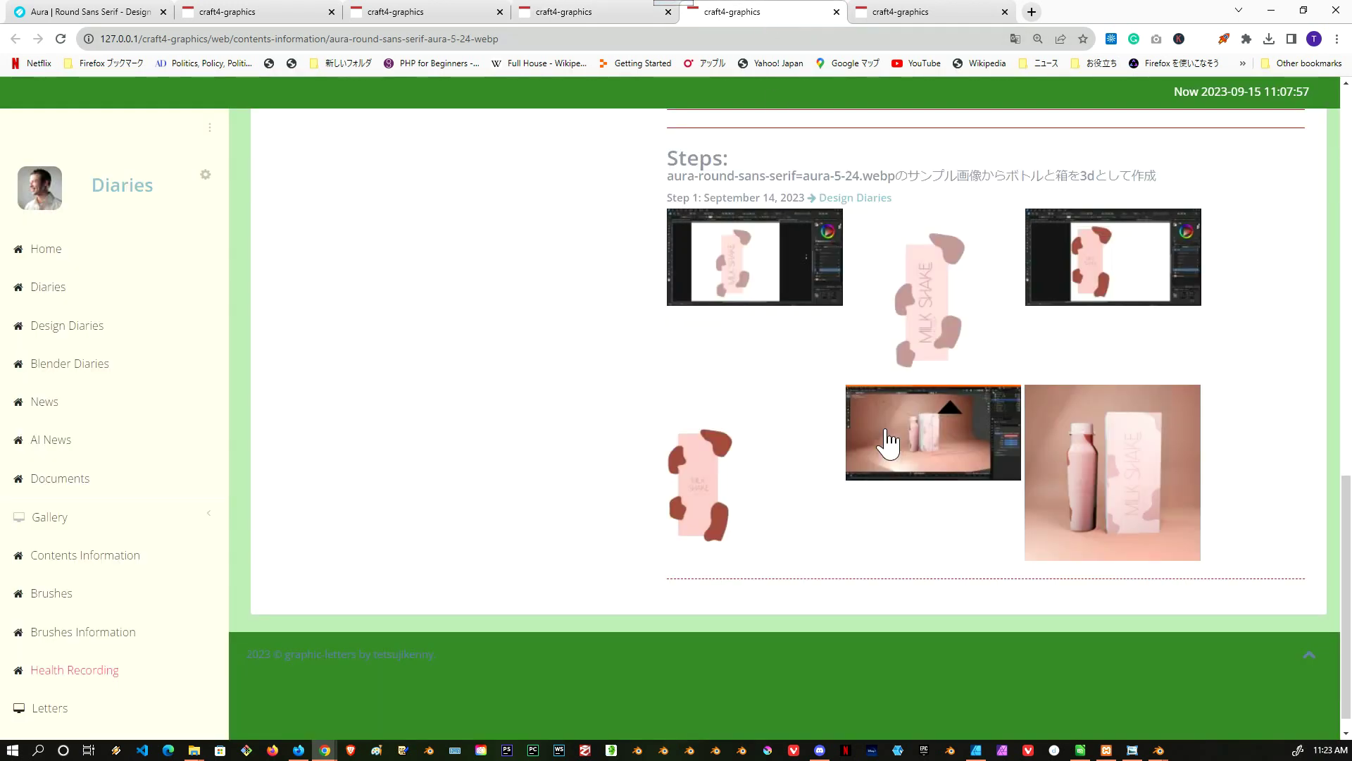
left_click(924, 358)
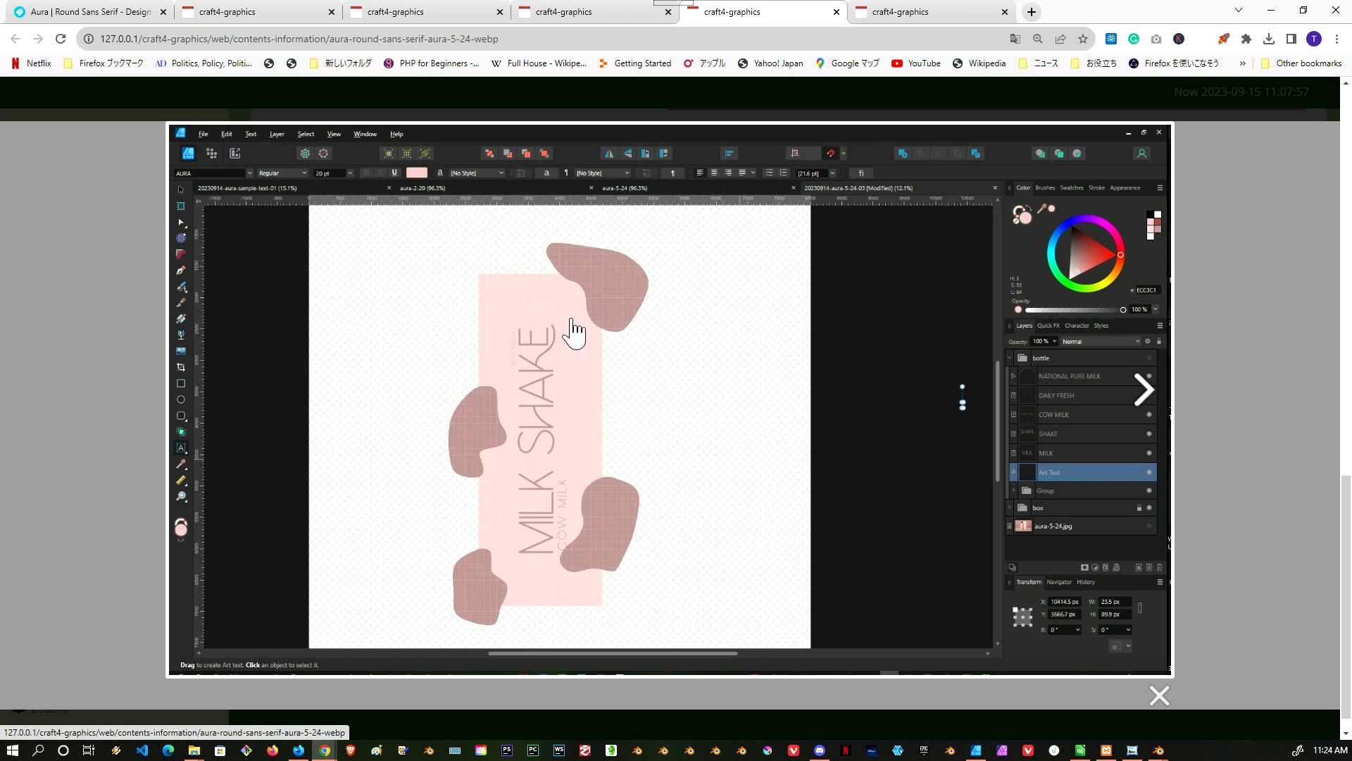
left_click(1144, 392)
left_click(1153, 398)
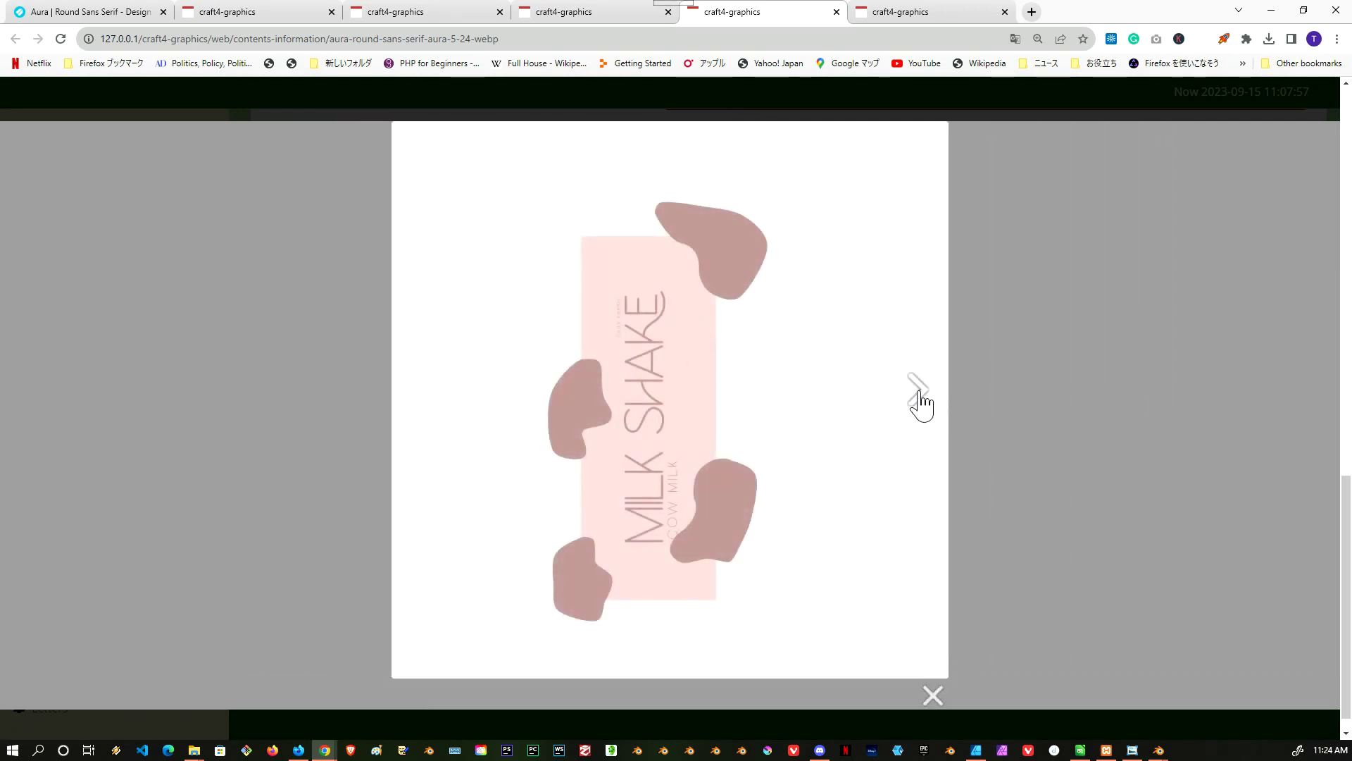
left_click(919, 394)
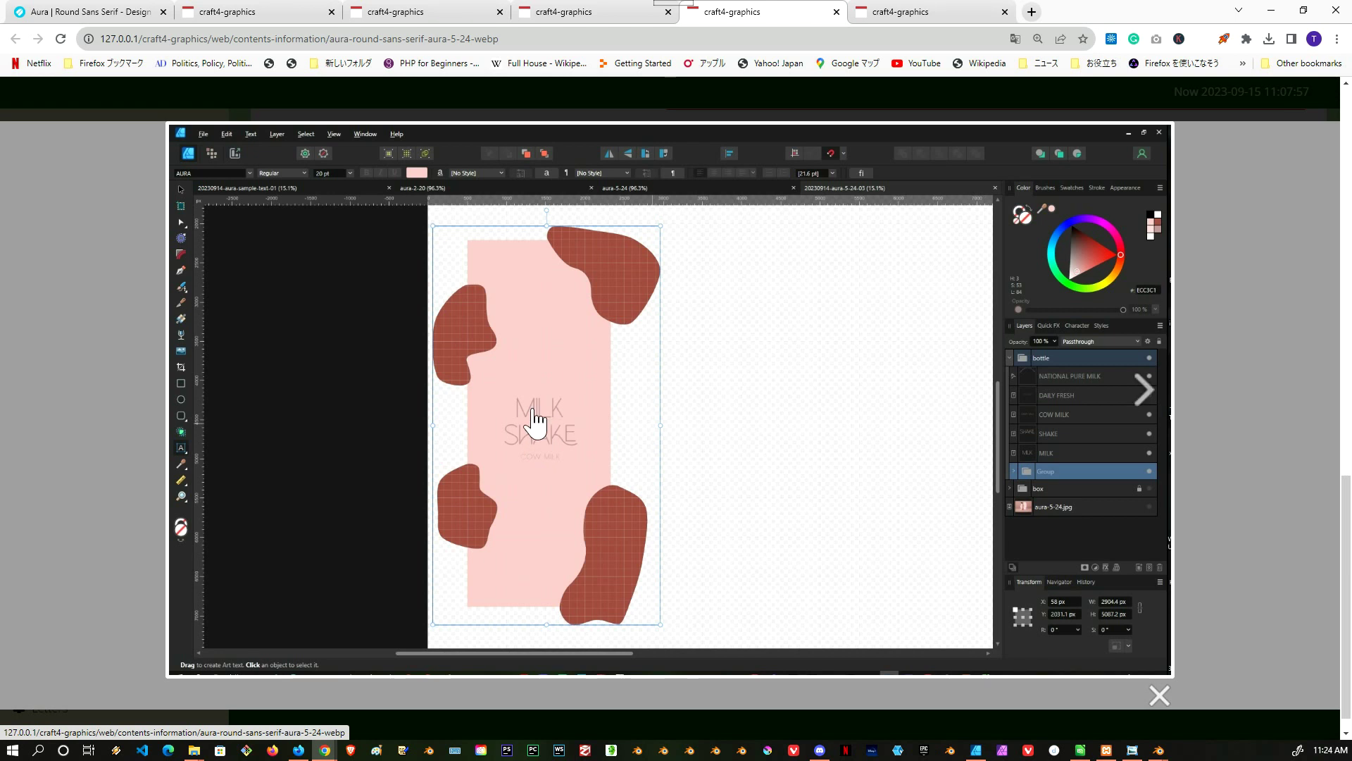
left_click(1140, 394)
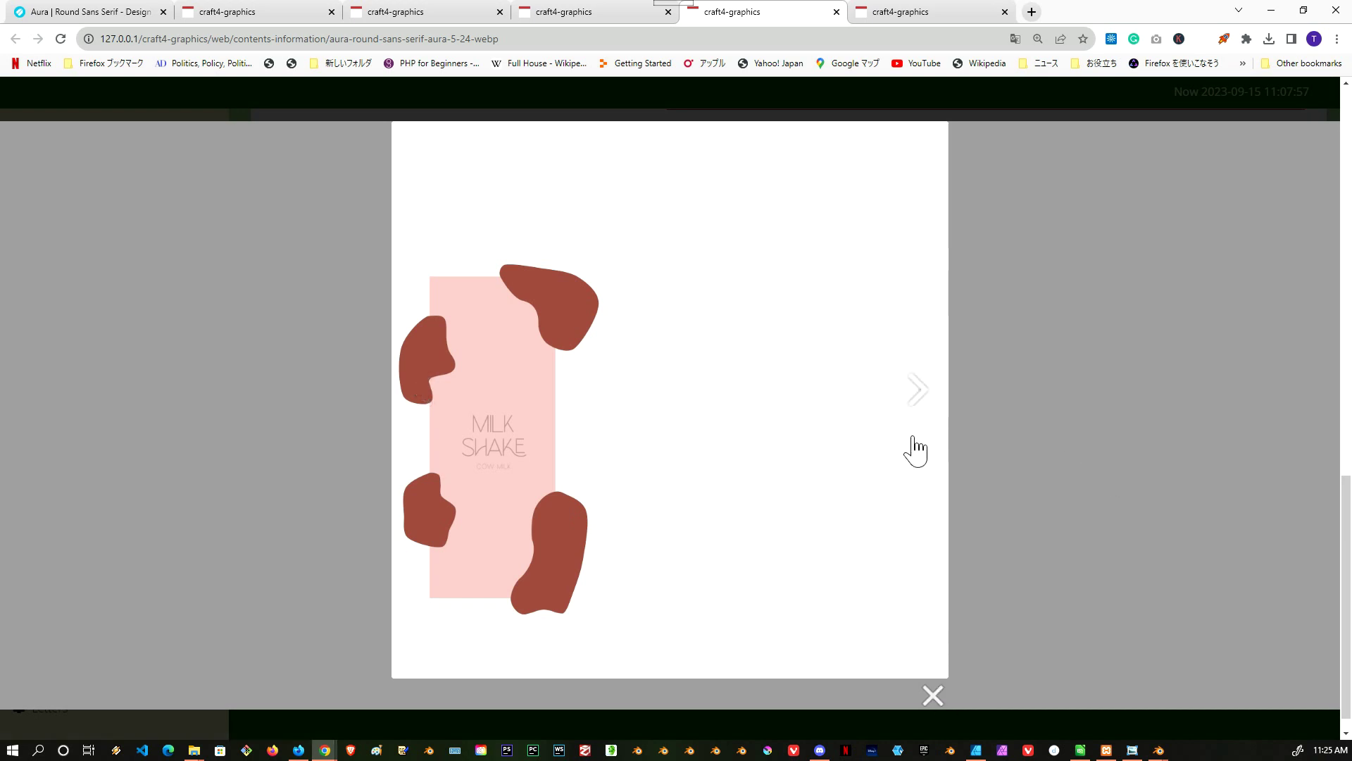
left_click(917, 405)
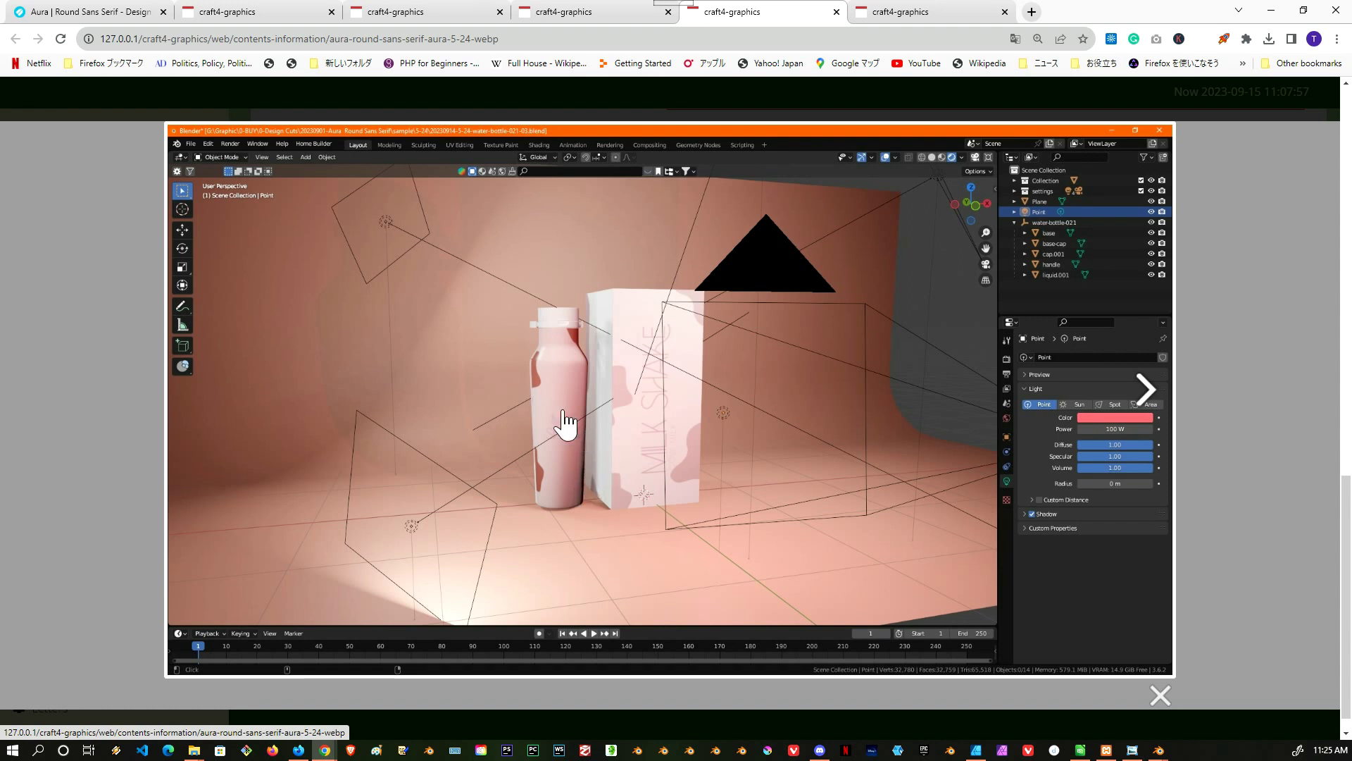
left_click(1143, 393)
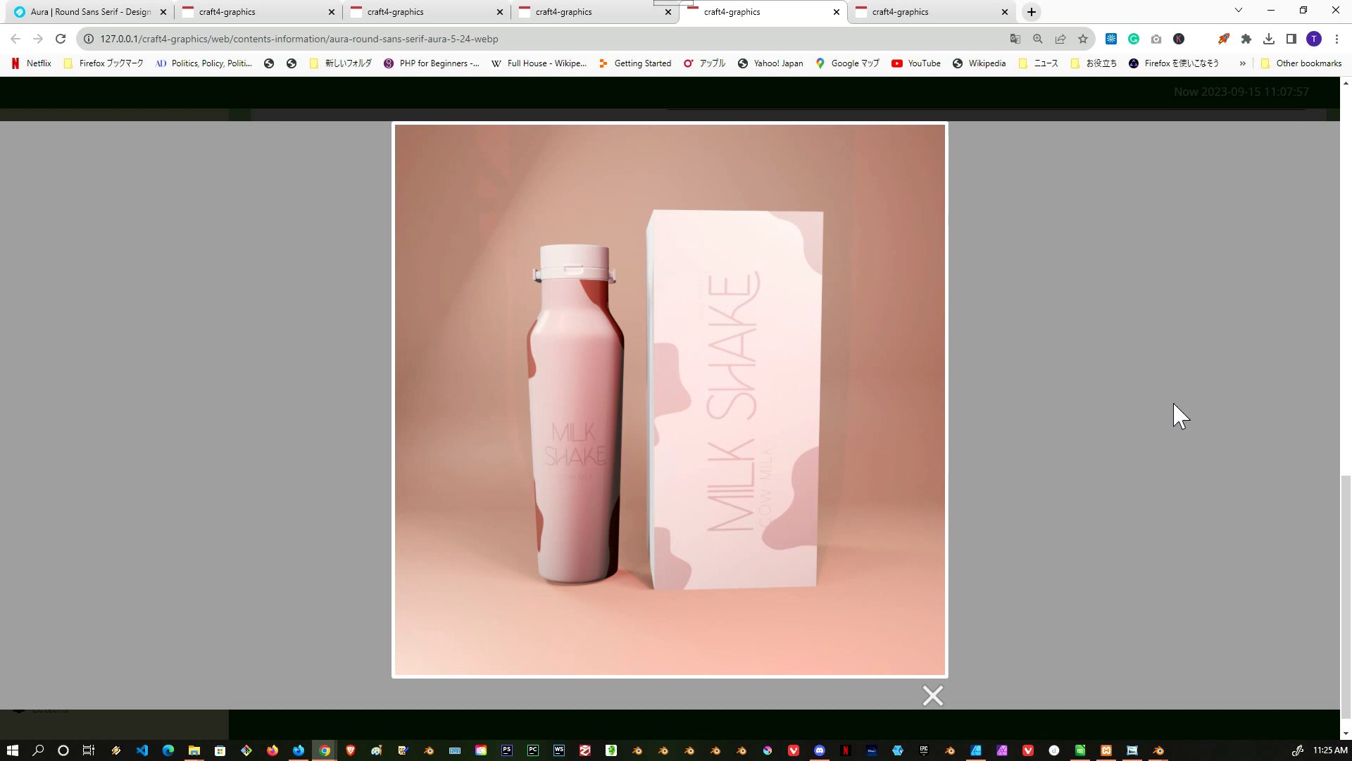
left_click(1093, 243)
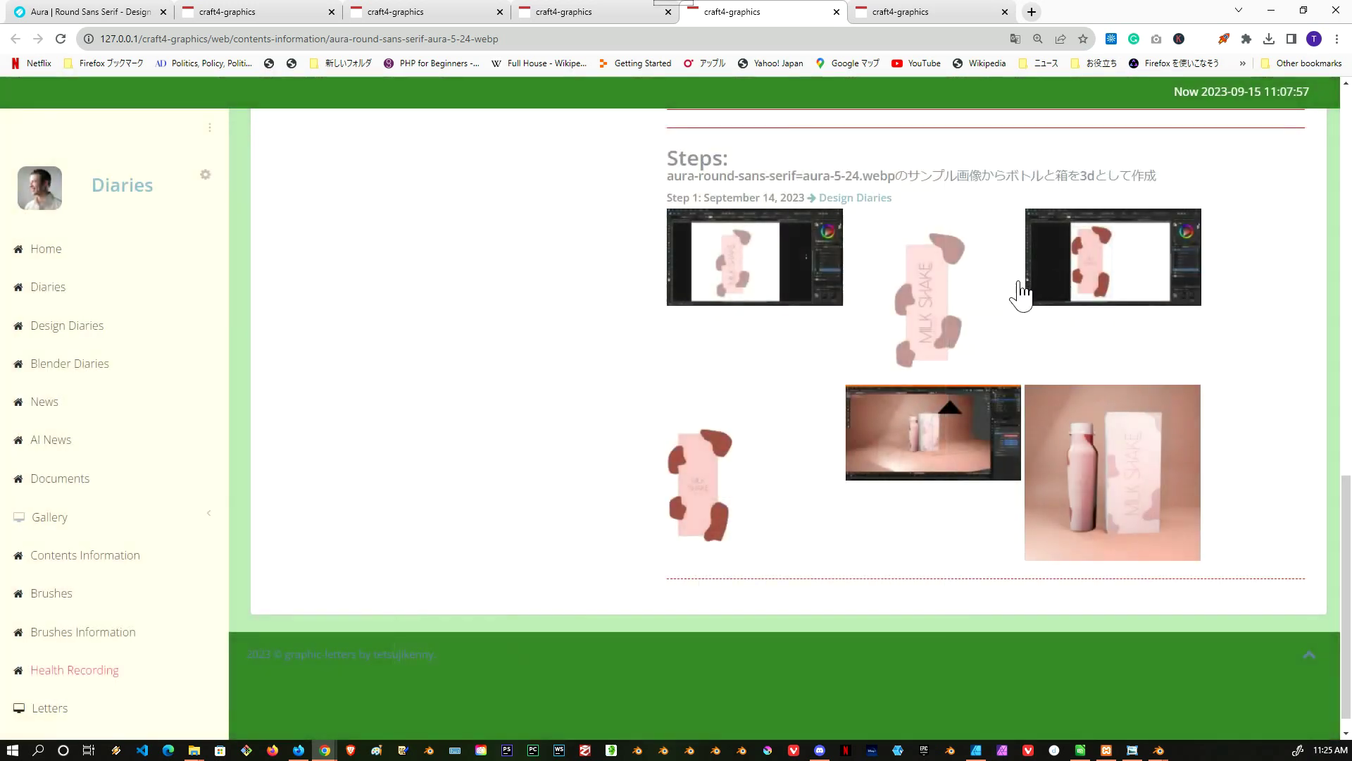
- Open the original Milk Shake sample image on the aura-5-24 page
scroll(1064, 315, "up", 2)
scroll(1068, 315, "up", 1)
left_click(733, 218)
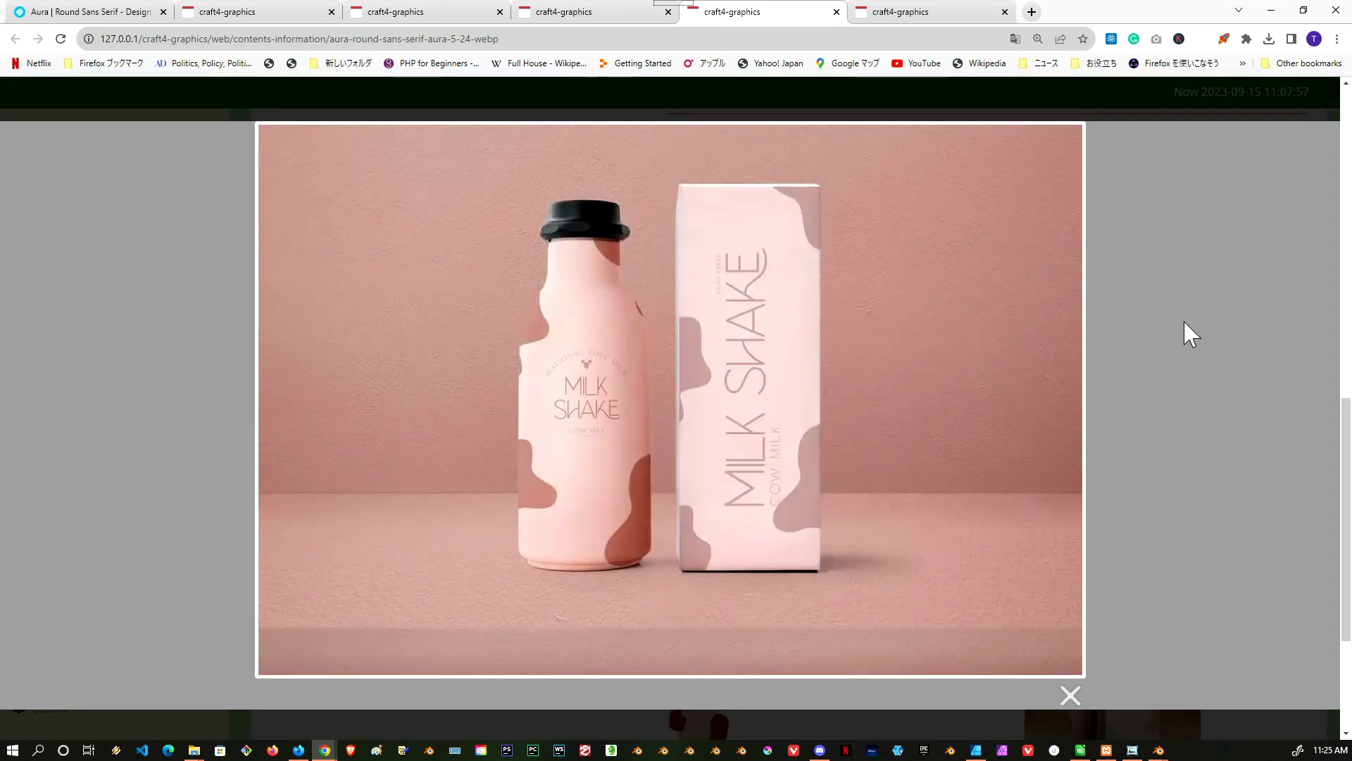
- On the aura-6-21 page, examine the Dream Plan Do sample and its step images through to the final marble render
left_click(953, 12)
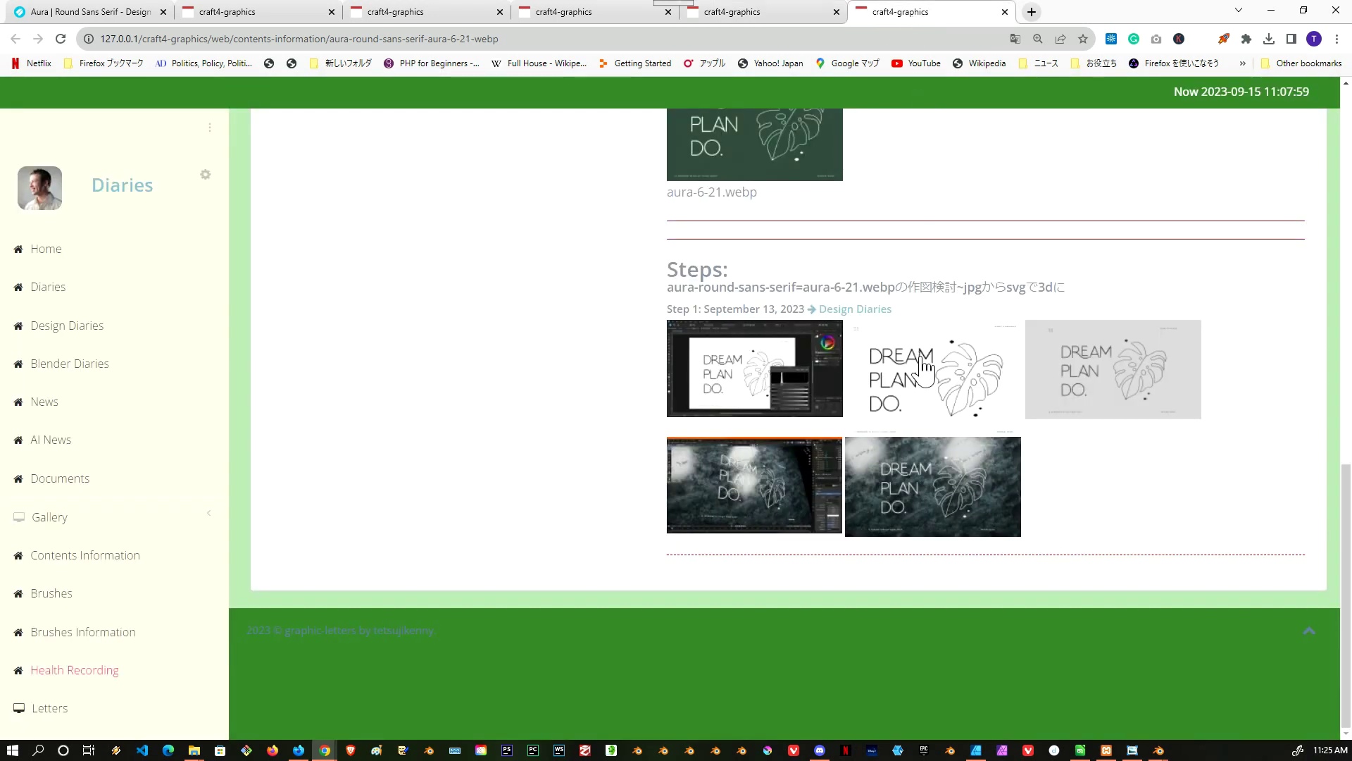
scroll(965, 331, "up", 2)
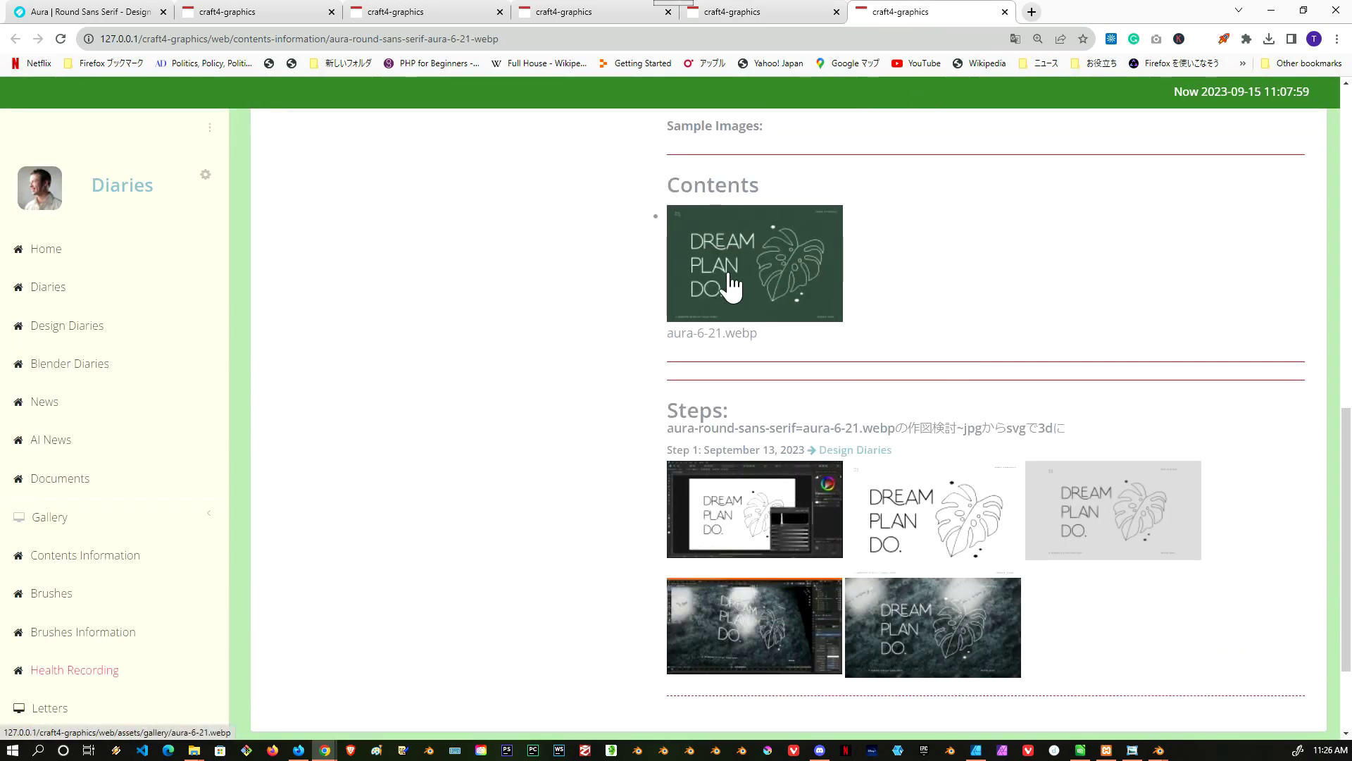
left_click(749, 262)
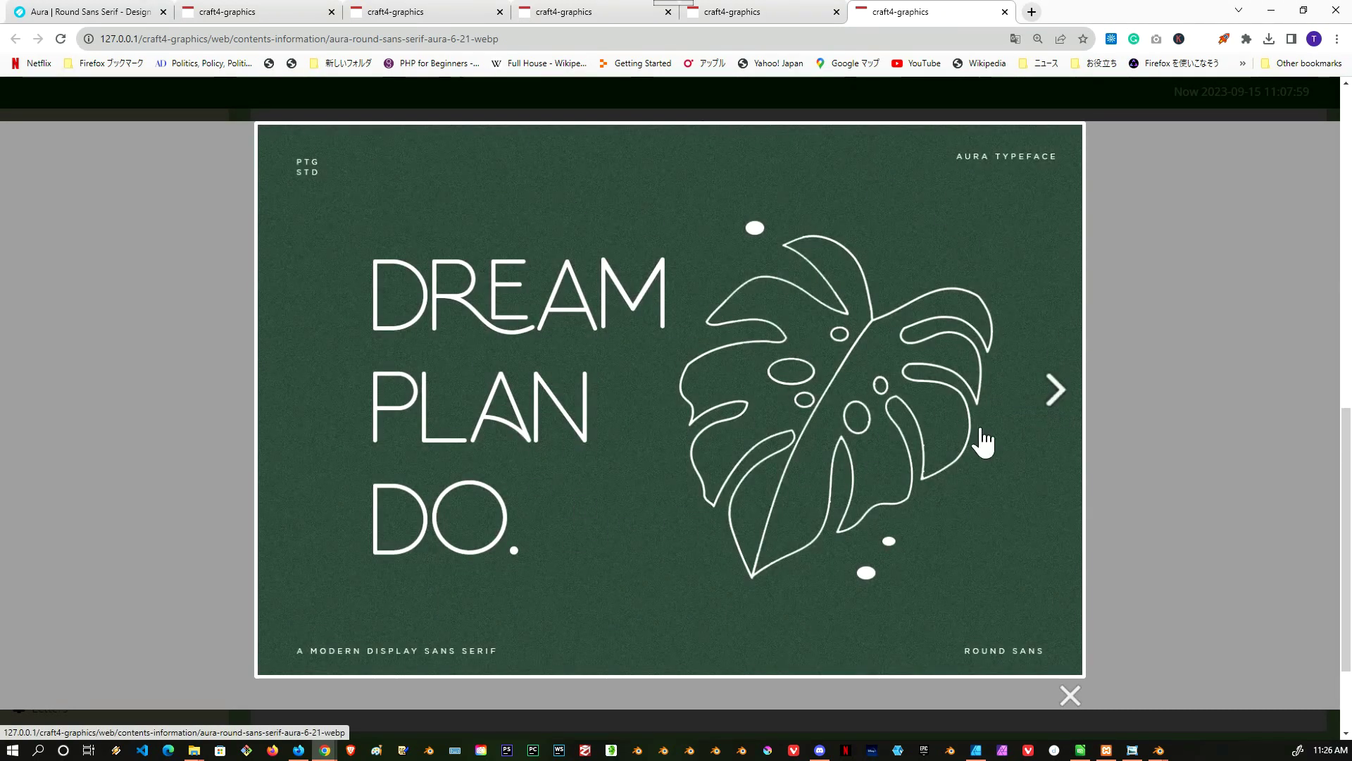
left_click(1056, 394)
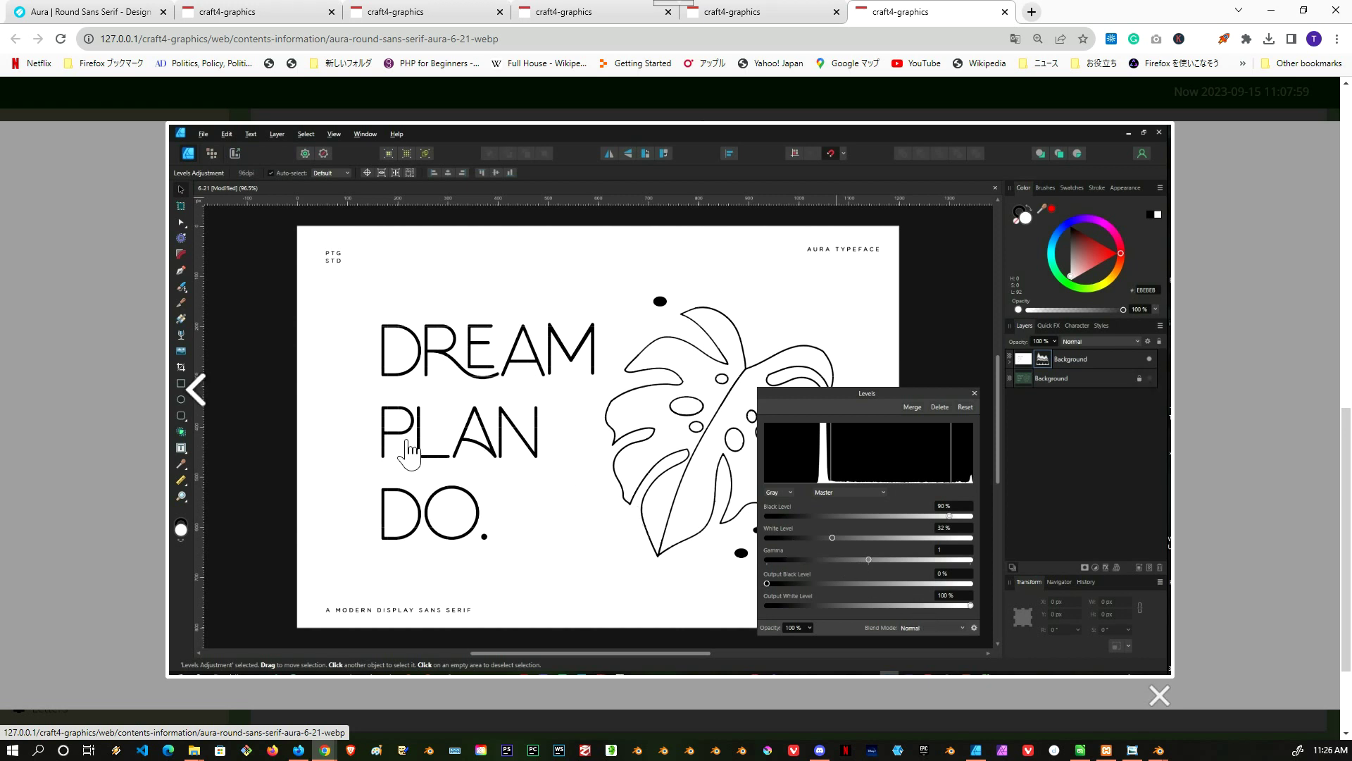
left_click(1141, 392)
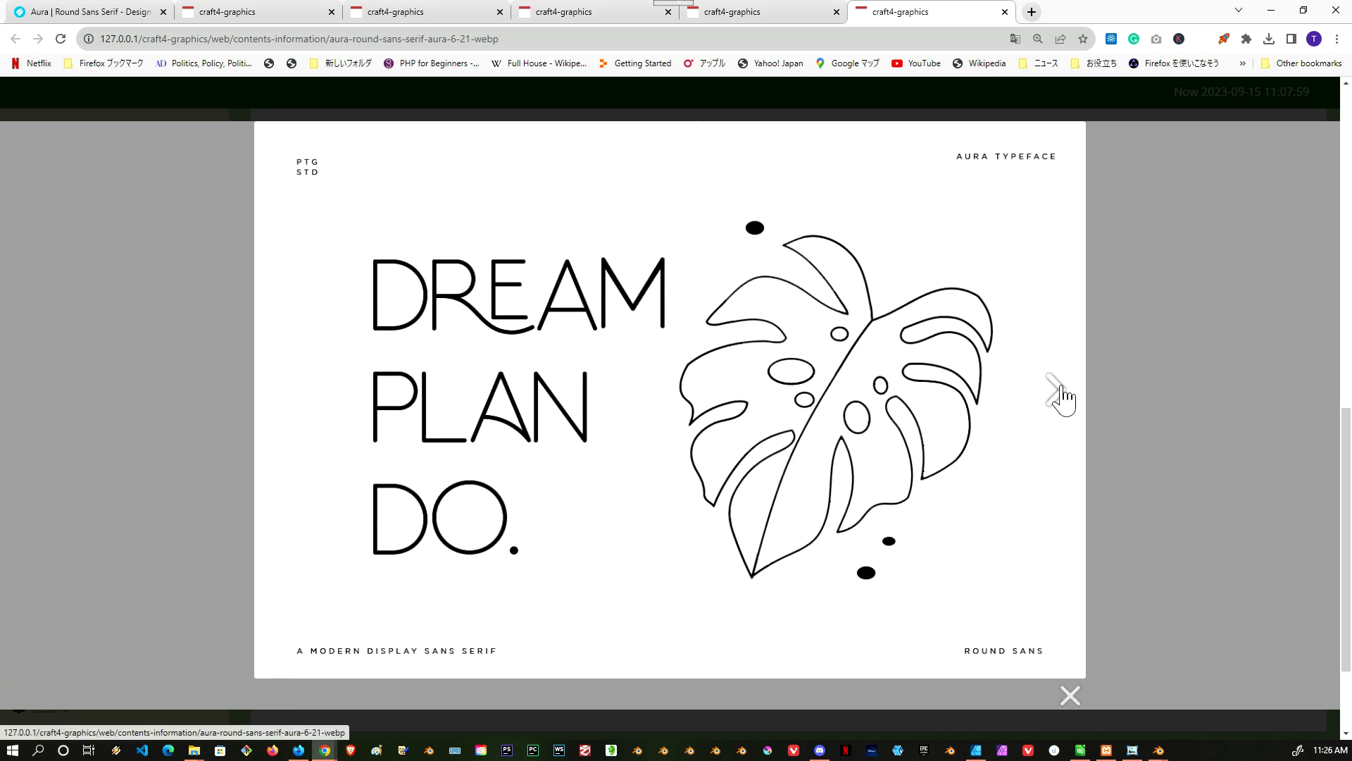
left_click(1060, 389)
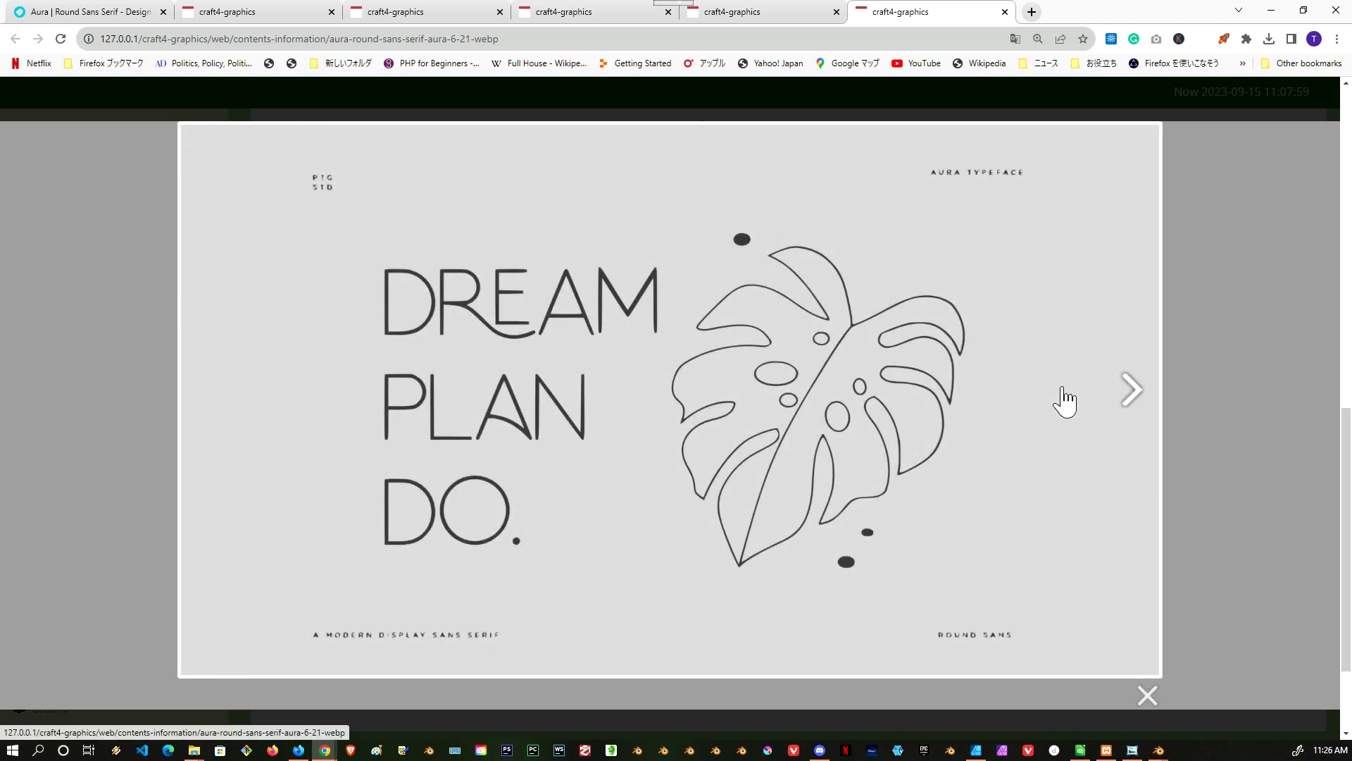
left_click(1134, 392)
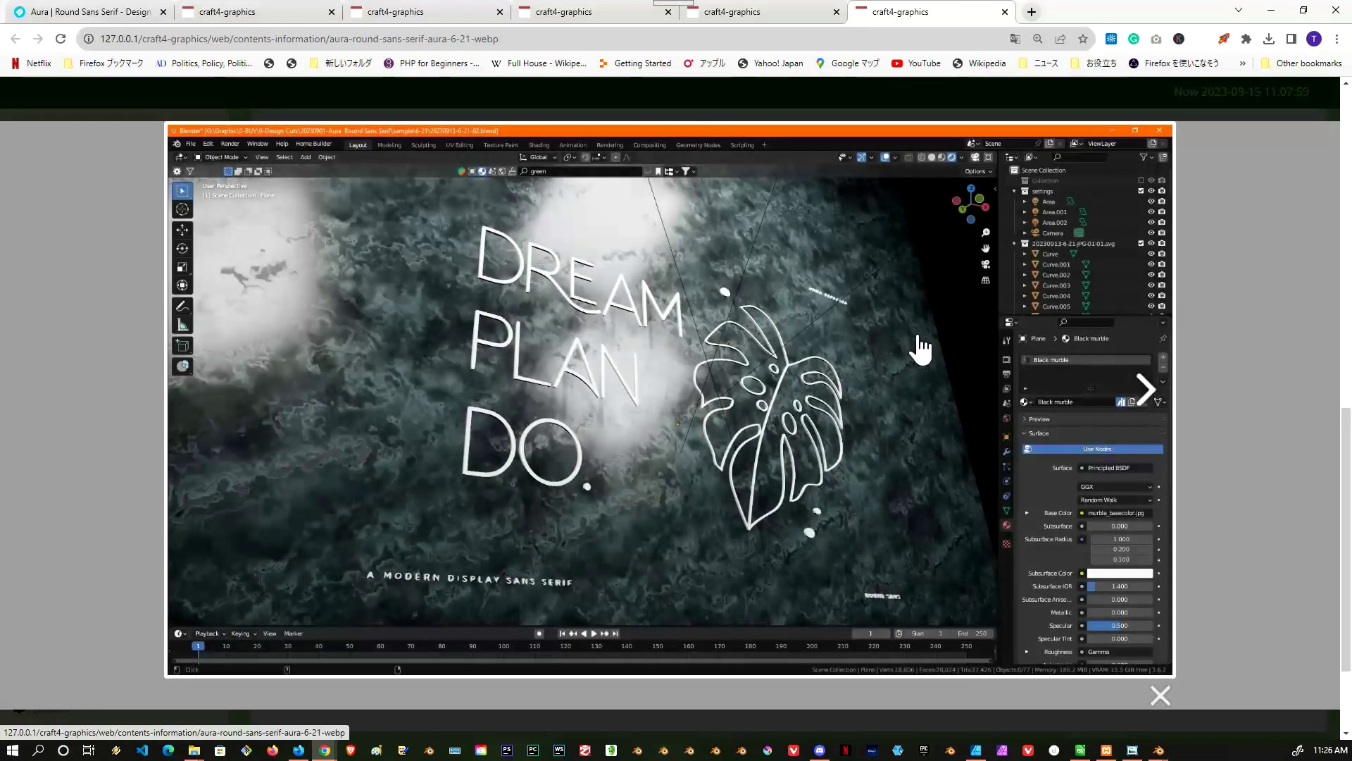
left_click(1146, 397)
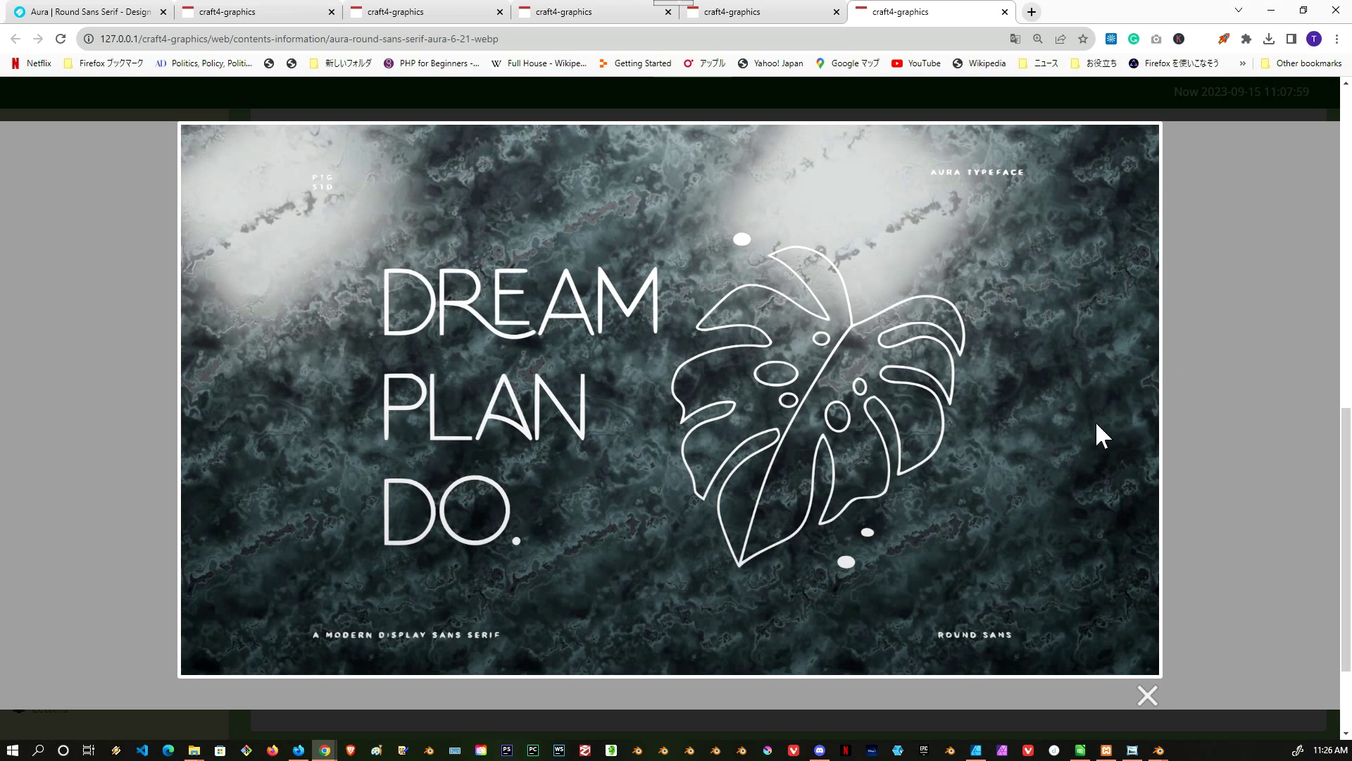
- Switch to Affinity Designer, show the Typography options for the selected text frames, and place them beside the page
left_click(1263, 11)
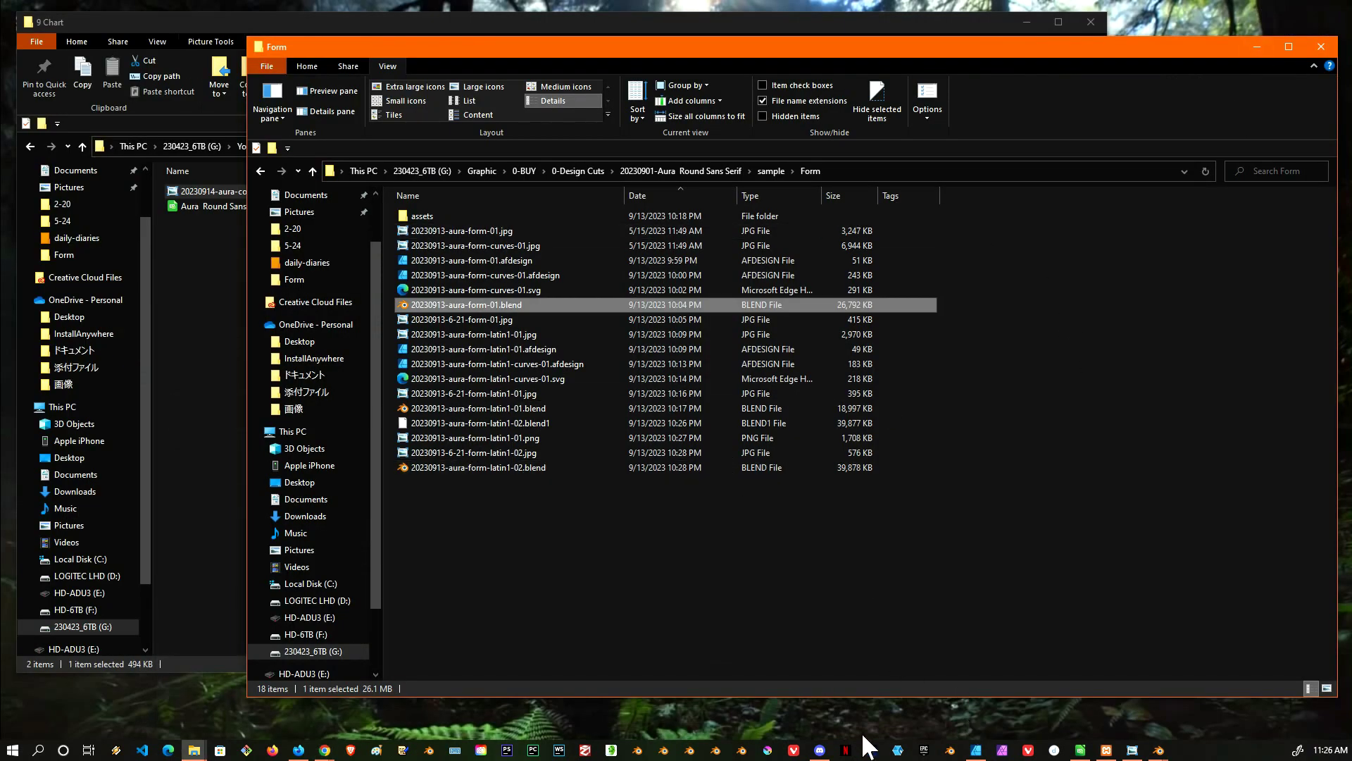
left_click(976, 749)
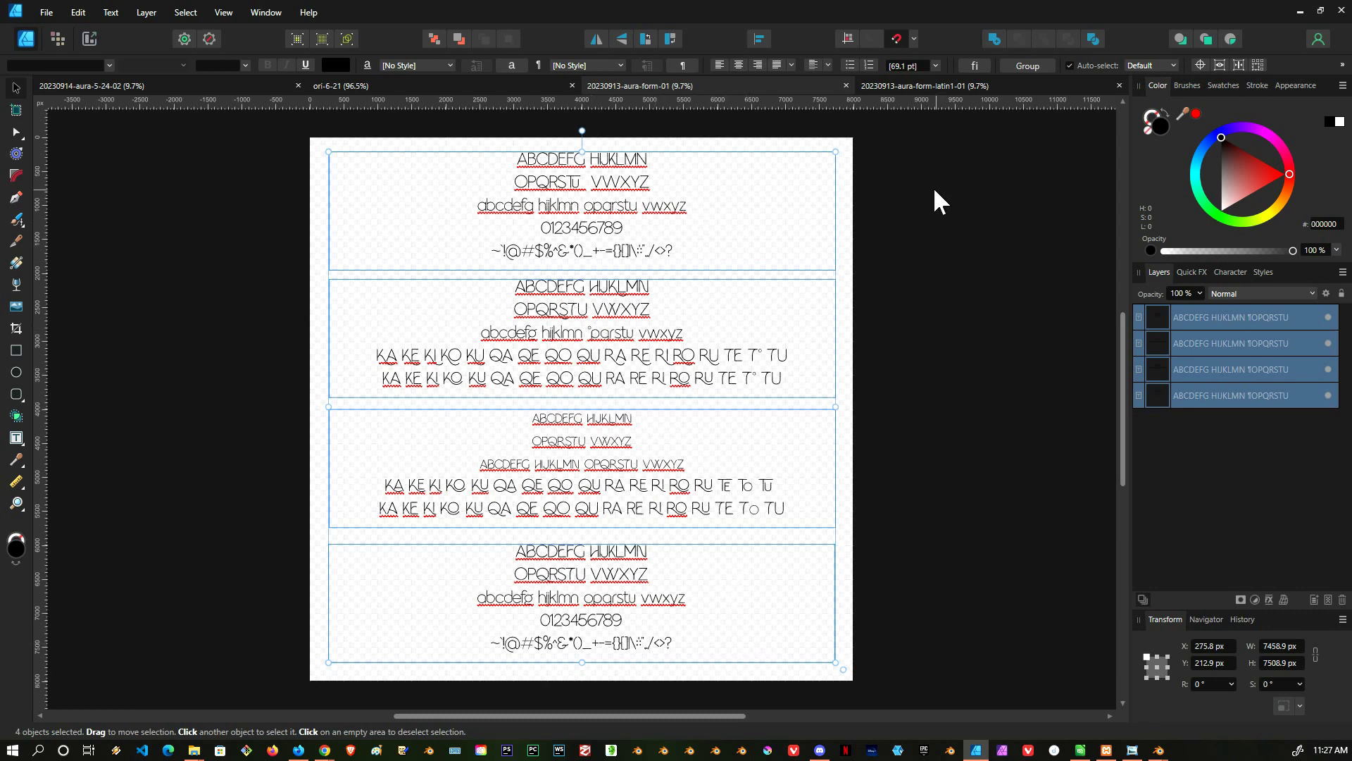
left_click(974, 65)
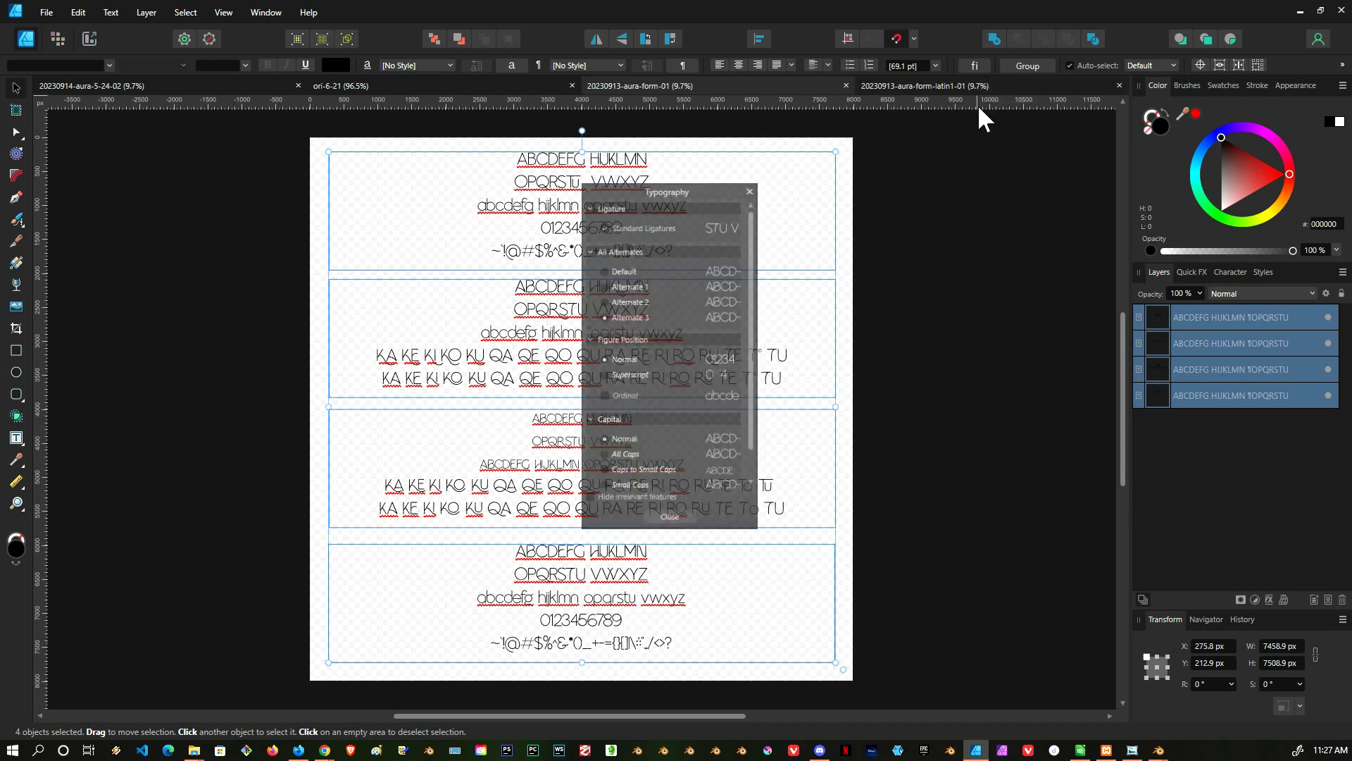
left_click_drag(679, 199, 1052, 172)
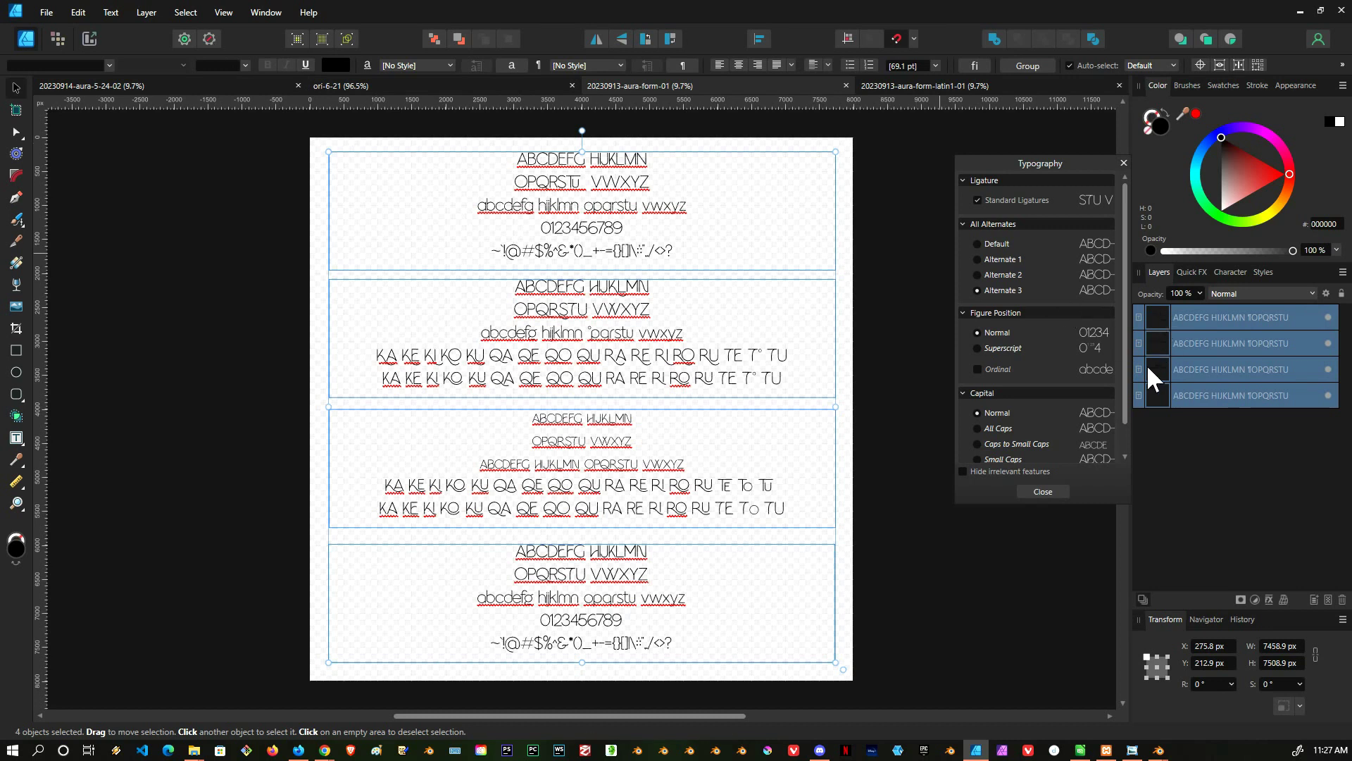
- Check the Convert to Curves command for the four selected text frames, and deselect them
left_click(148, 12)
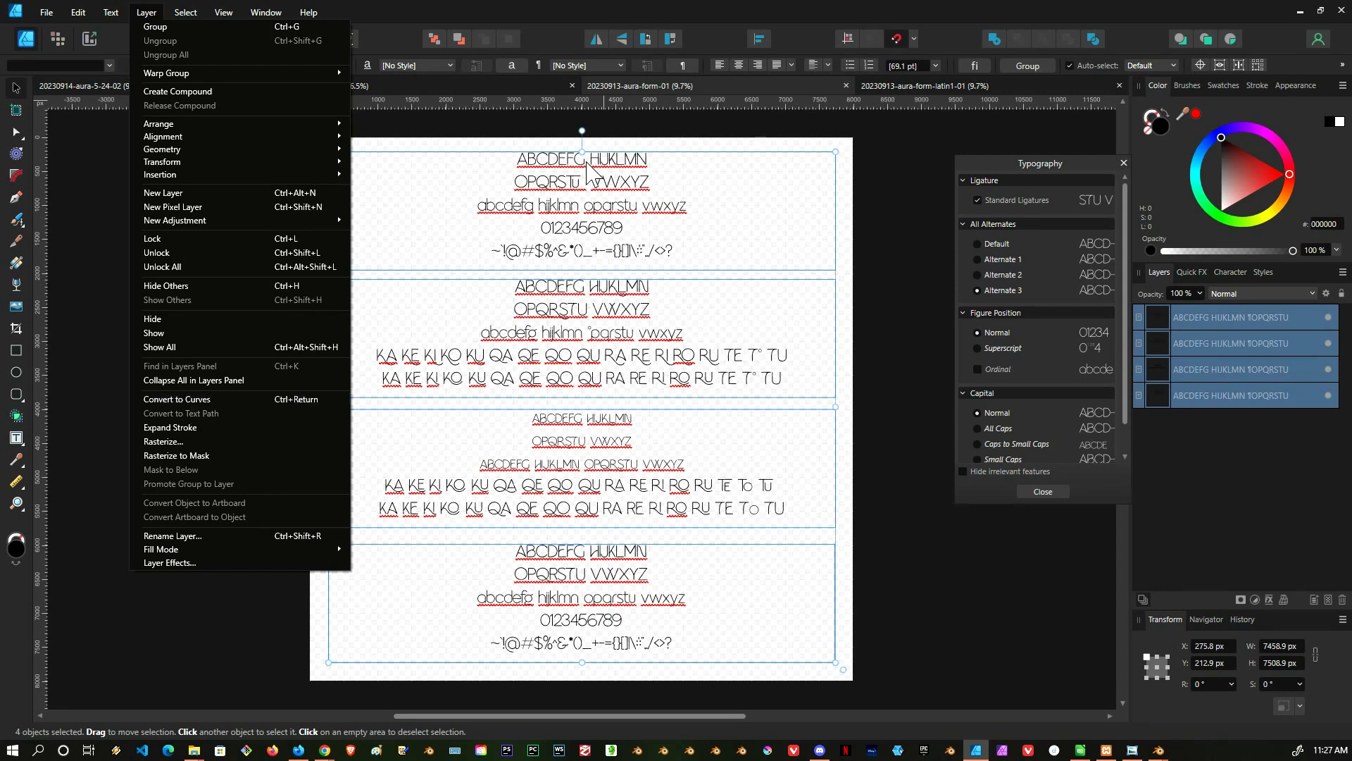
left_click(952, 557)
left_click(940, 560)
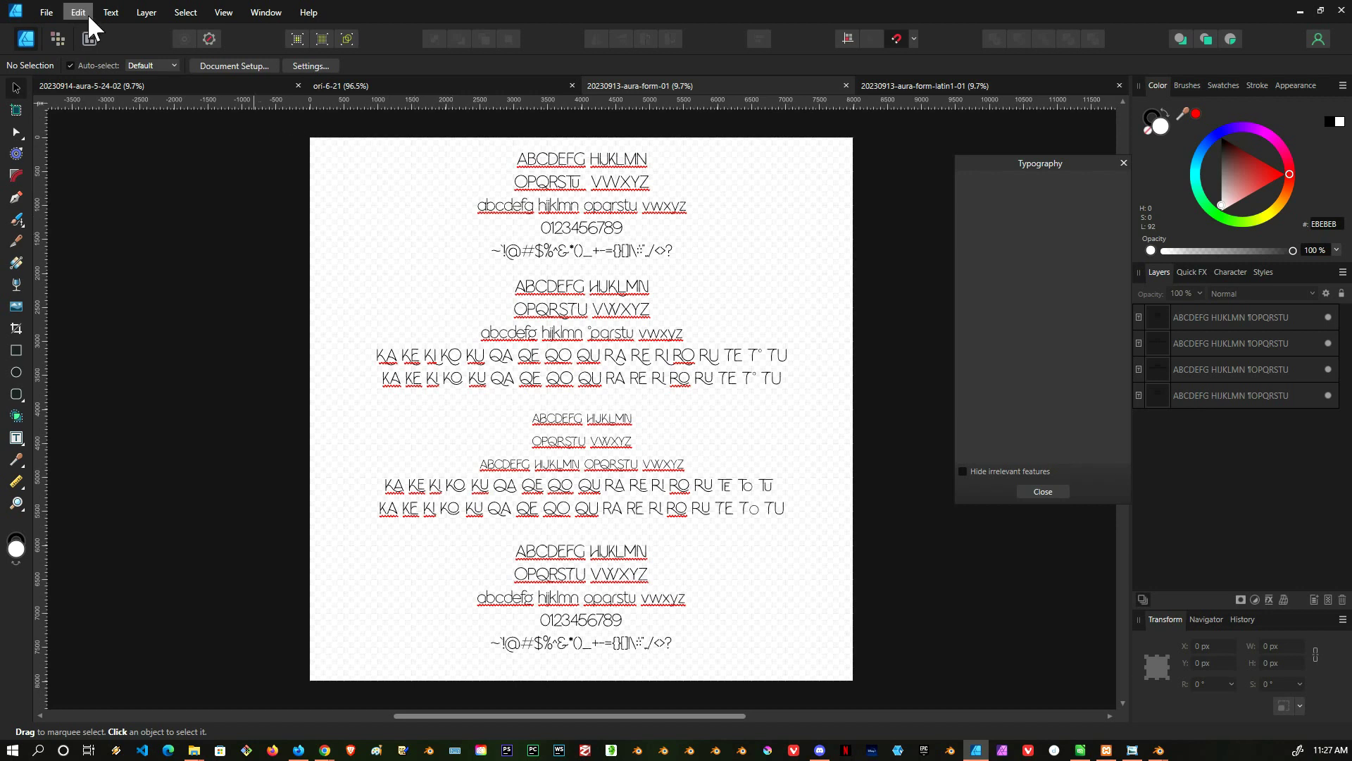
- Review the SVG export settings for the 20230913-aura-form-01 document without exporting it
left_click(47, 12)
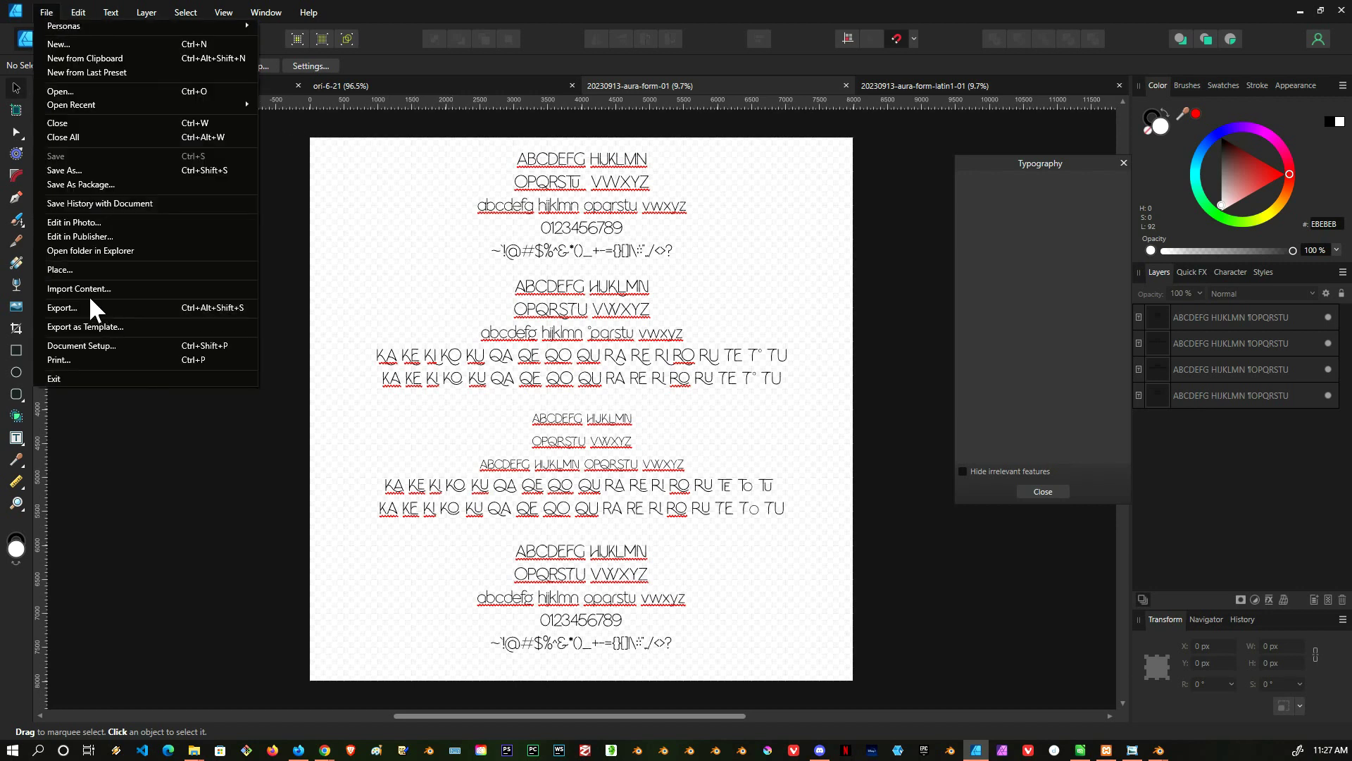
left_click(74, 309)
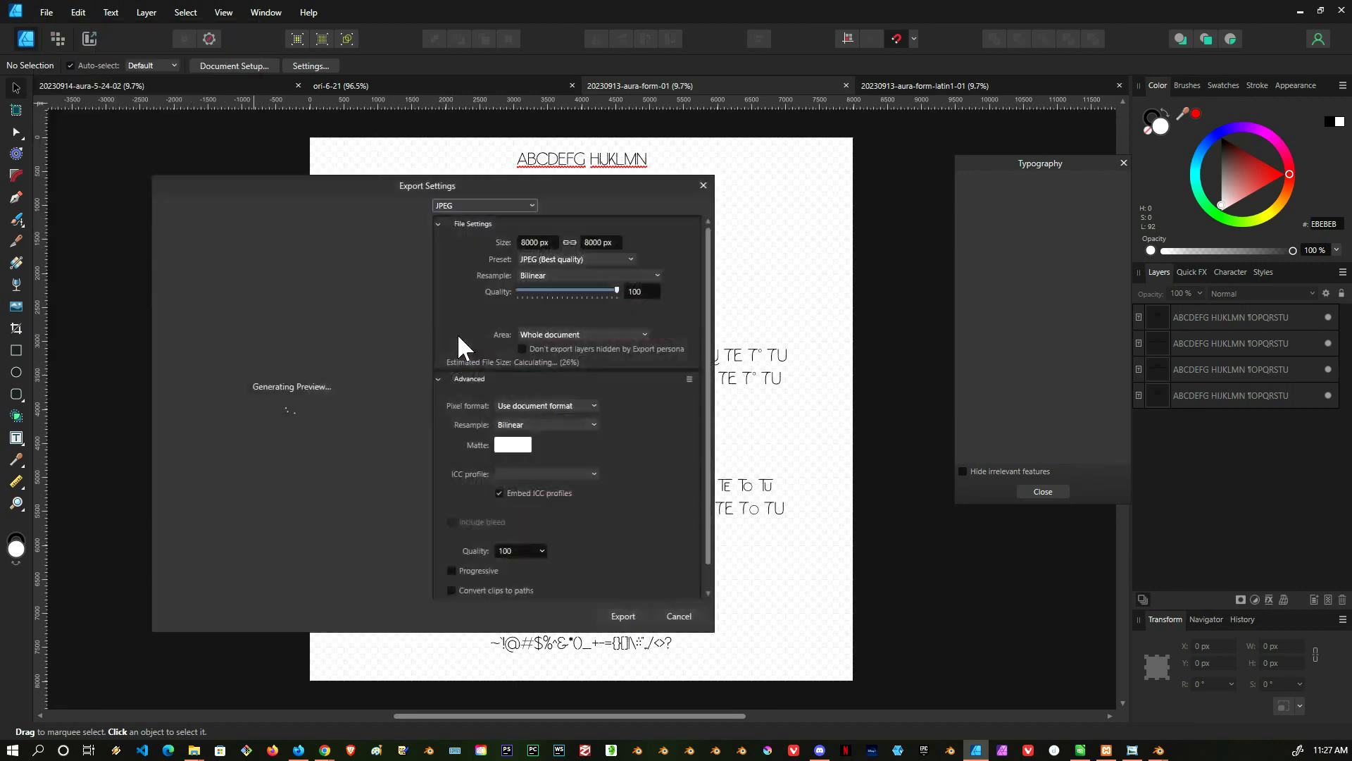
left_click(452, 206)
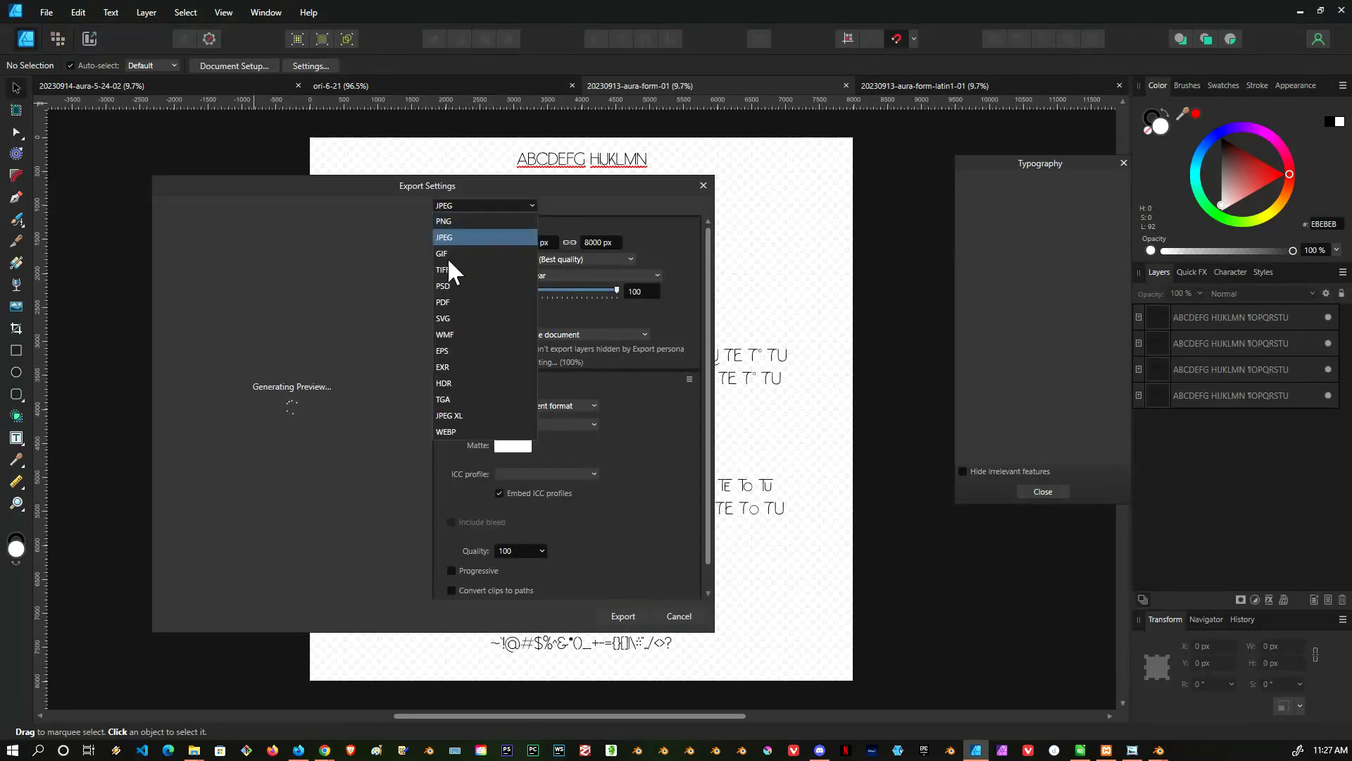
left_click(445, 320)
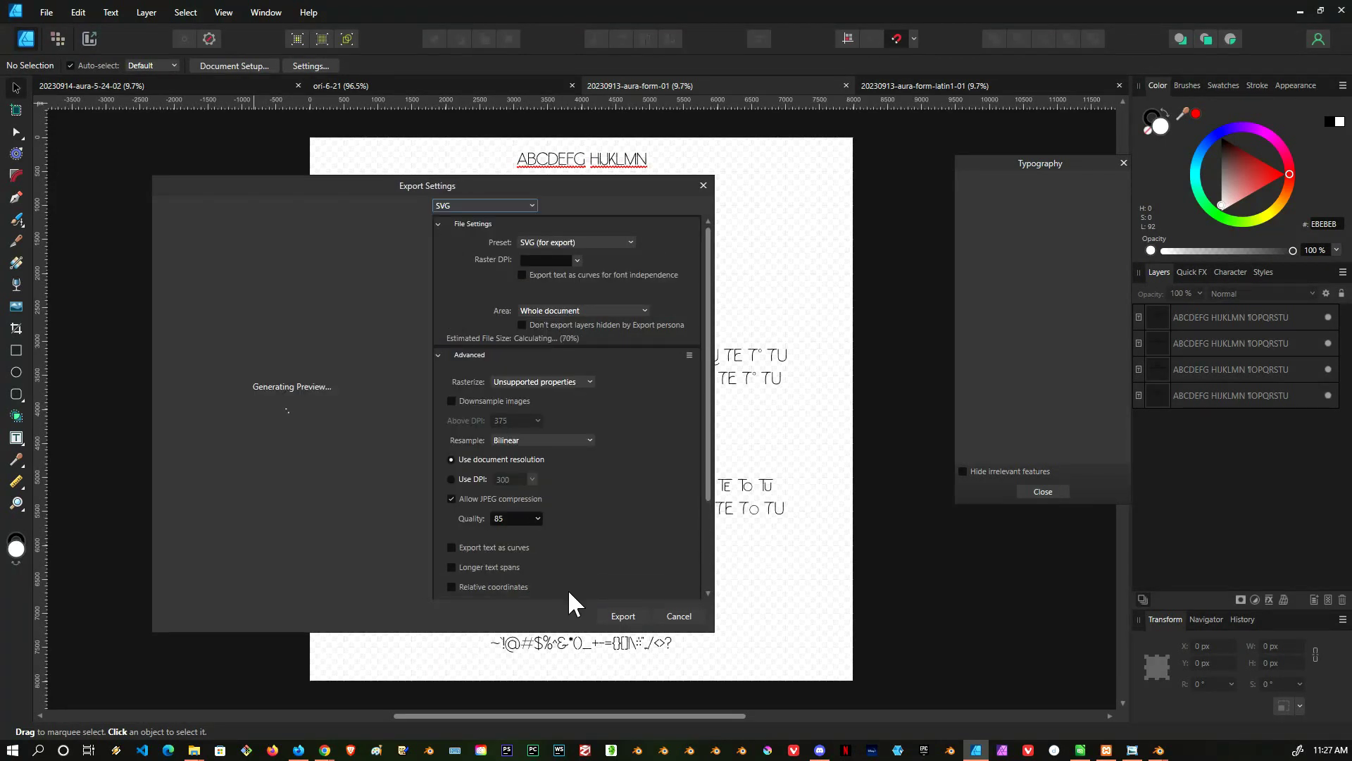
left_click(679, 617)
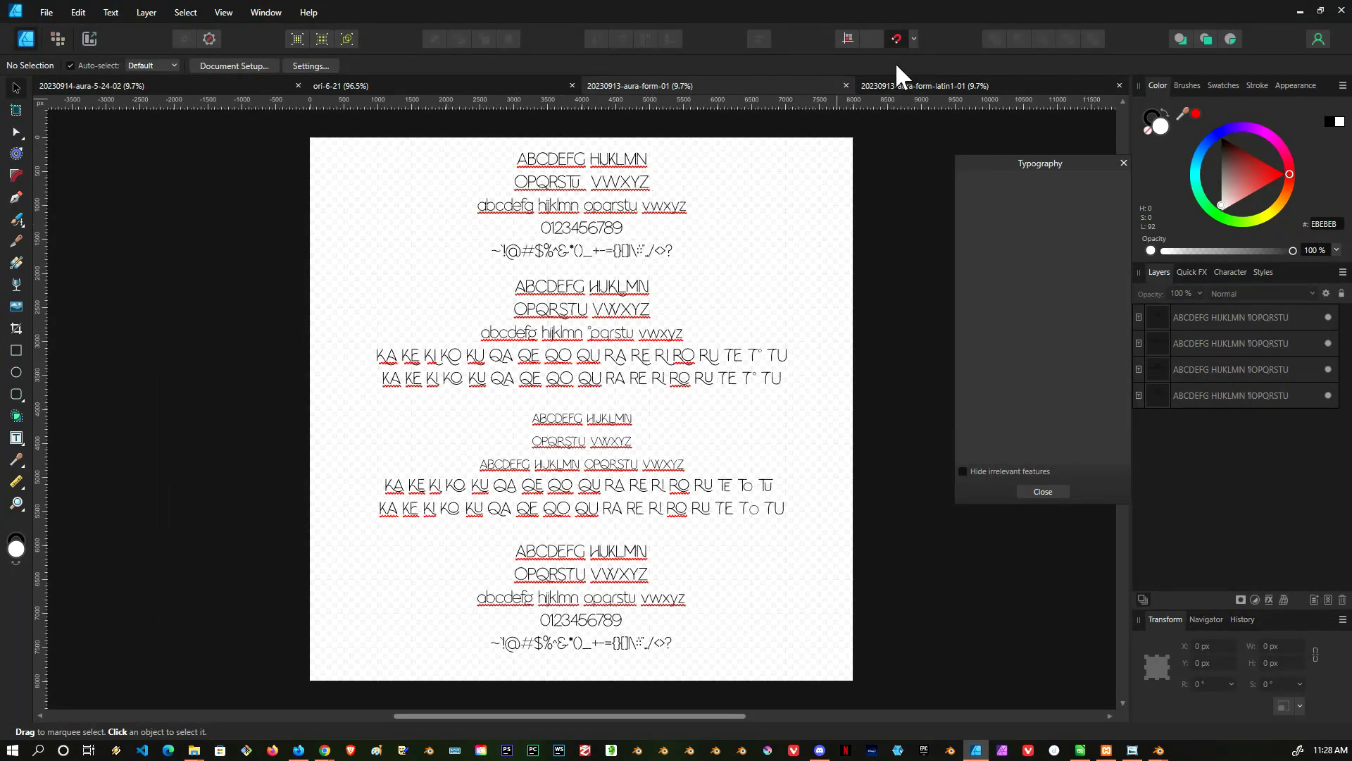
- Open the 20230913-aura-form-latin1-01 document and check the Convert to Curves and Export commands for its selected text frame
left_click(946, 85)
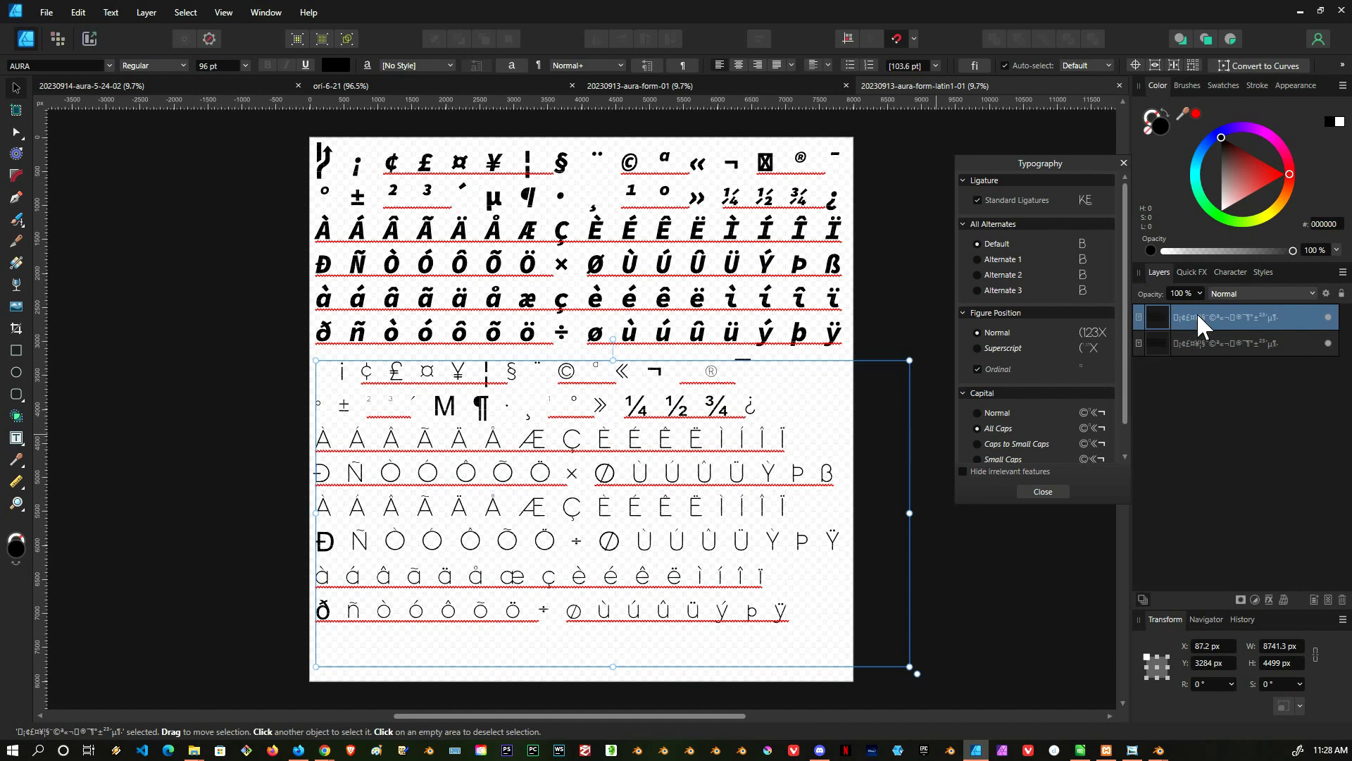
left_click(149, 12)
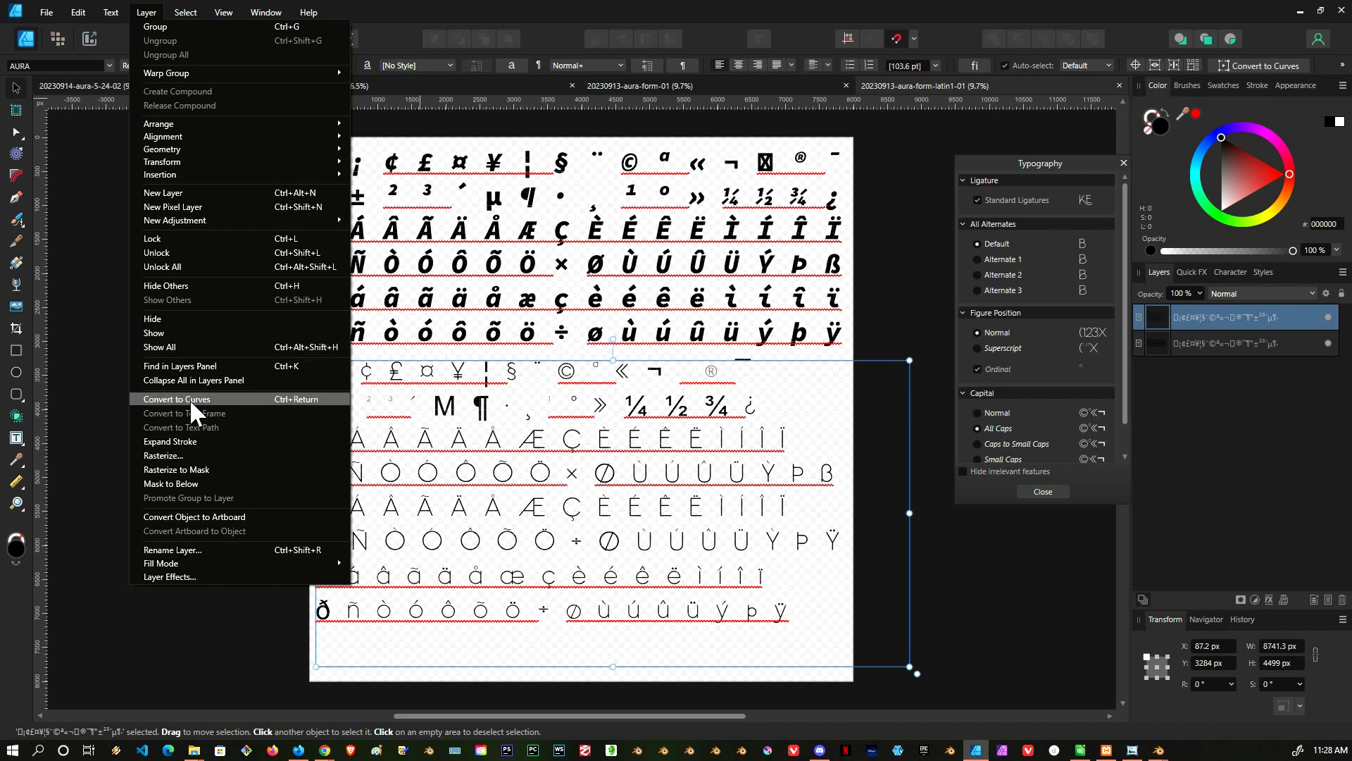
left_click(46, 12)
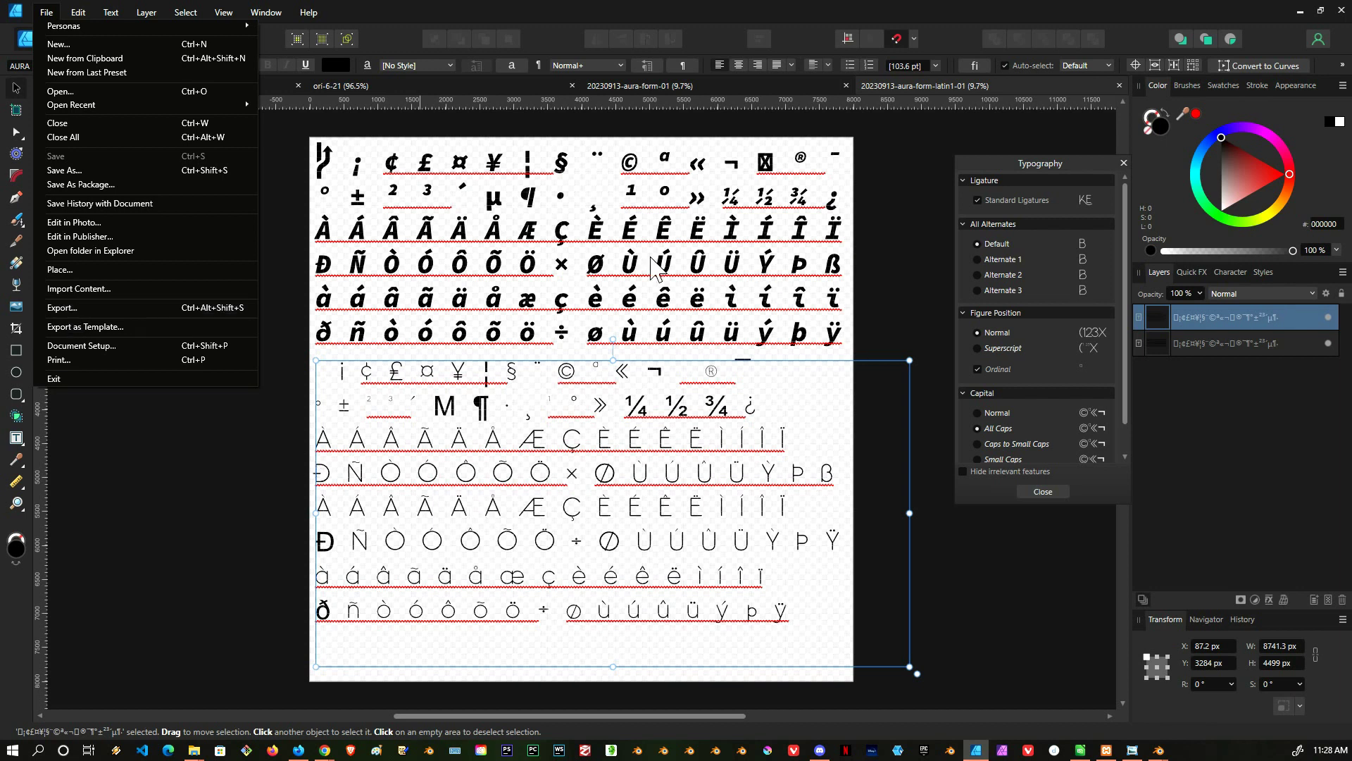
left_click(878, 196)
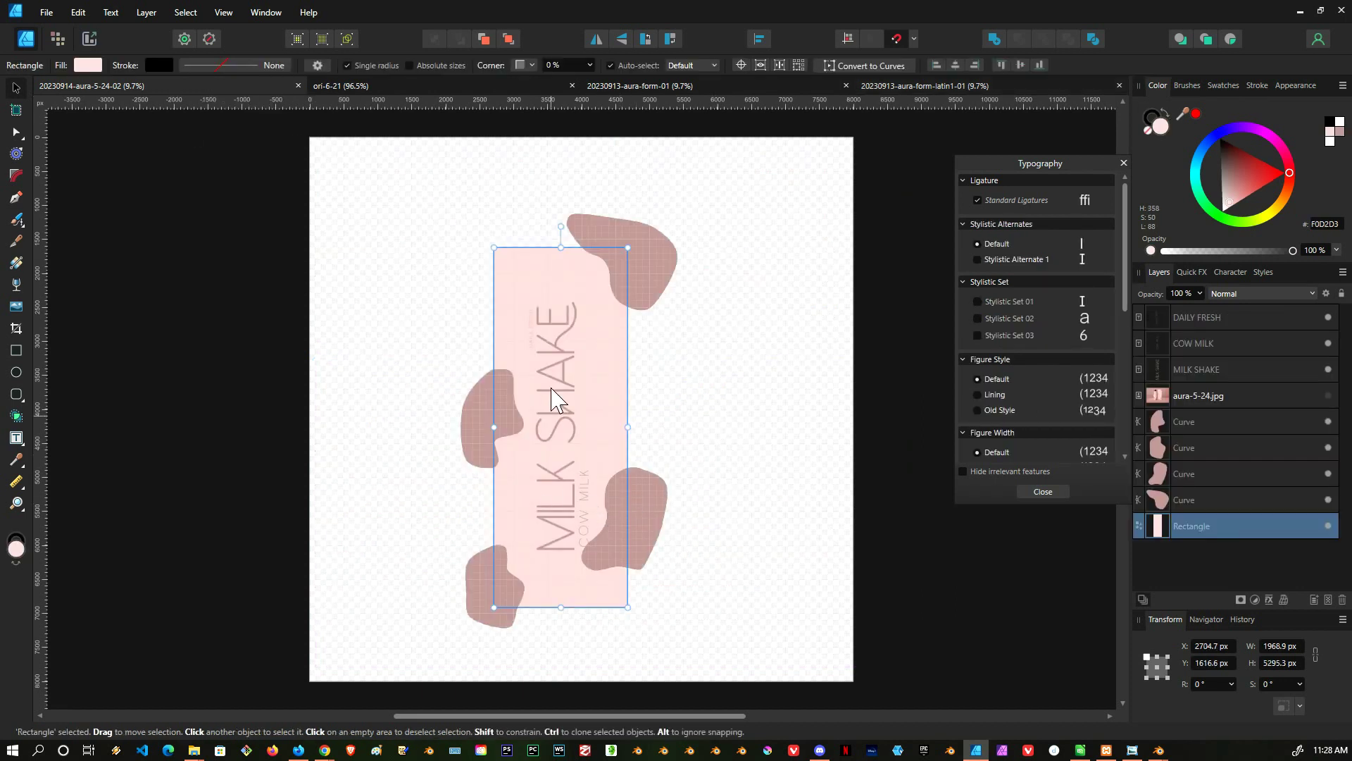
- In the 20230914-aura-5-24-02 document, inspect the four brown curve shapes around the Milk Shake rectangle one by one
left_click(654, 273)
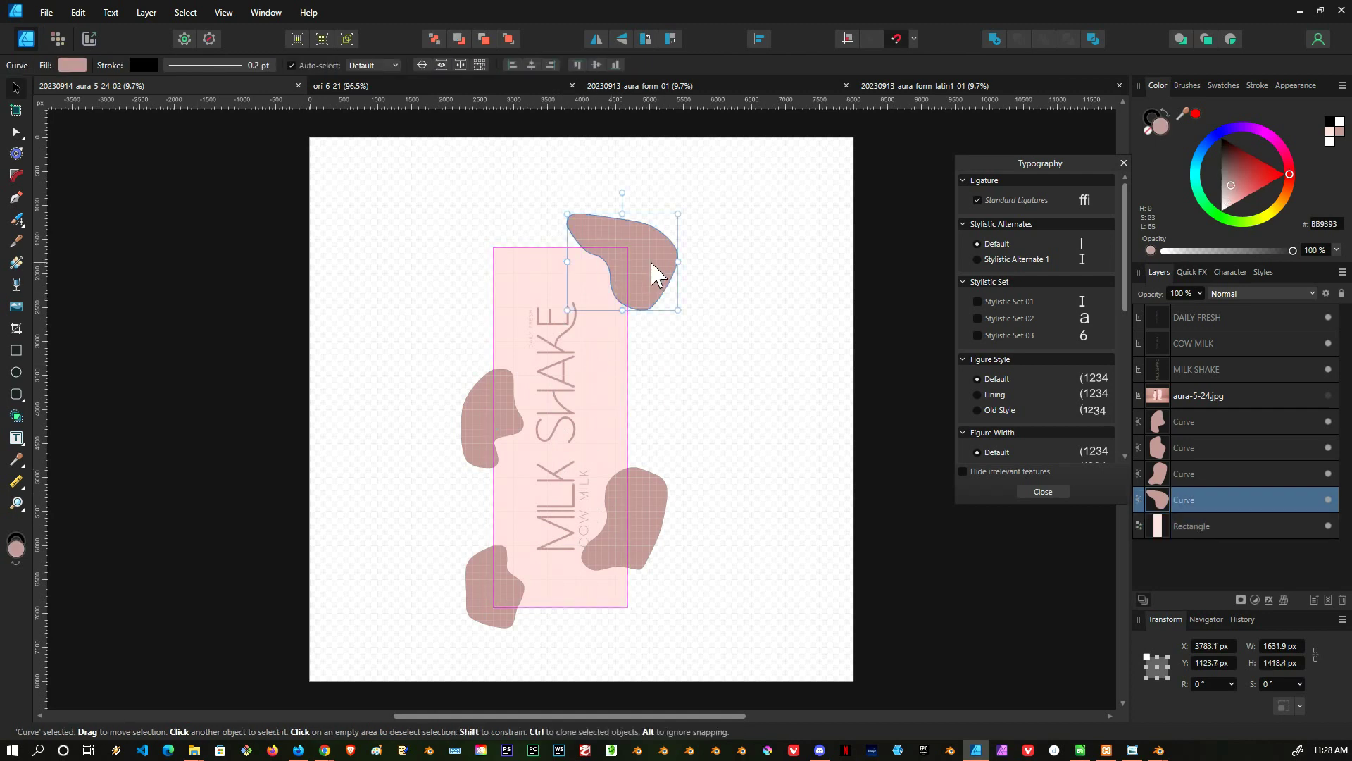
left_click(649, 538)
left_click(498, 591)
left_click(491, 438)
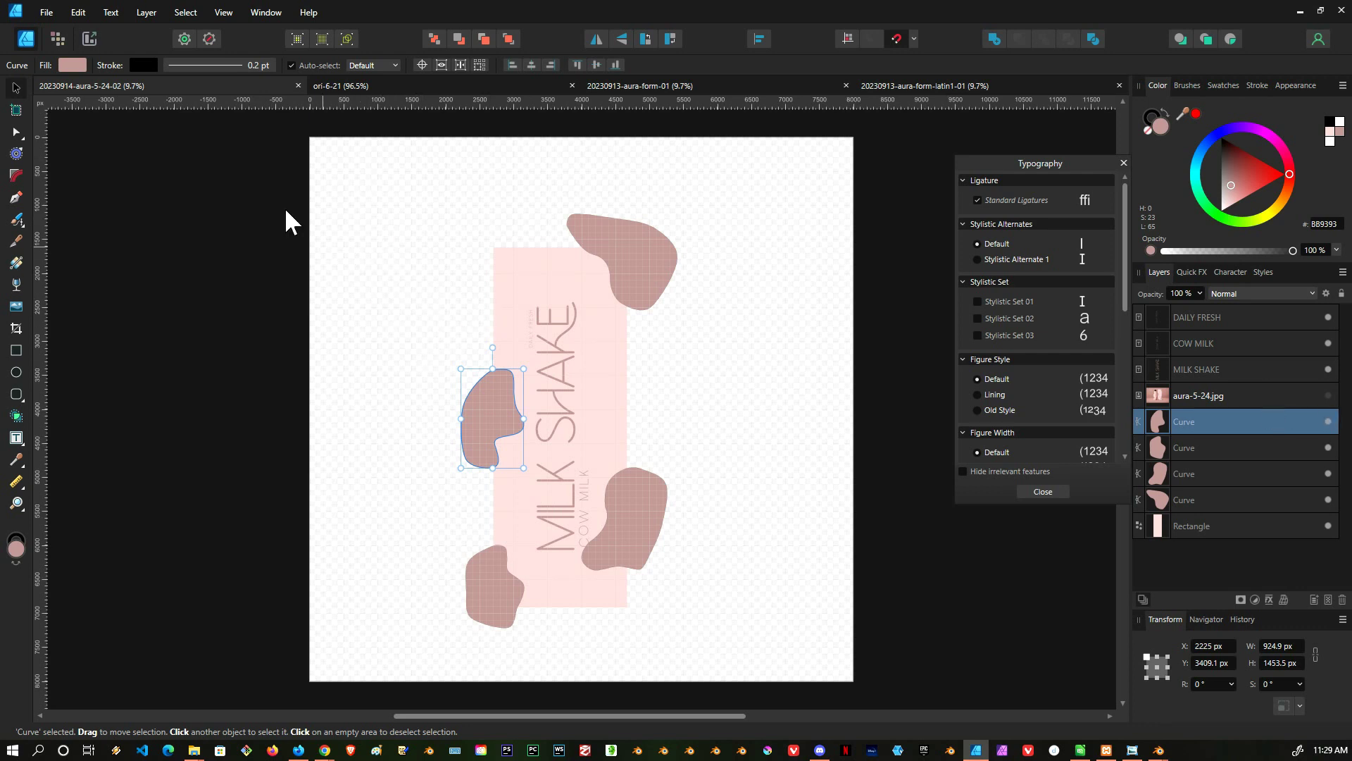
- In the ori-6-21 document, review the Levels adjustment on the upper Background layer and check the file export commands
left_click(366, 85)
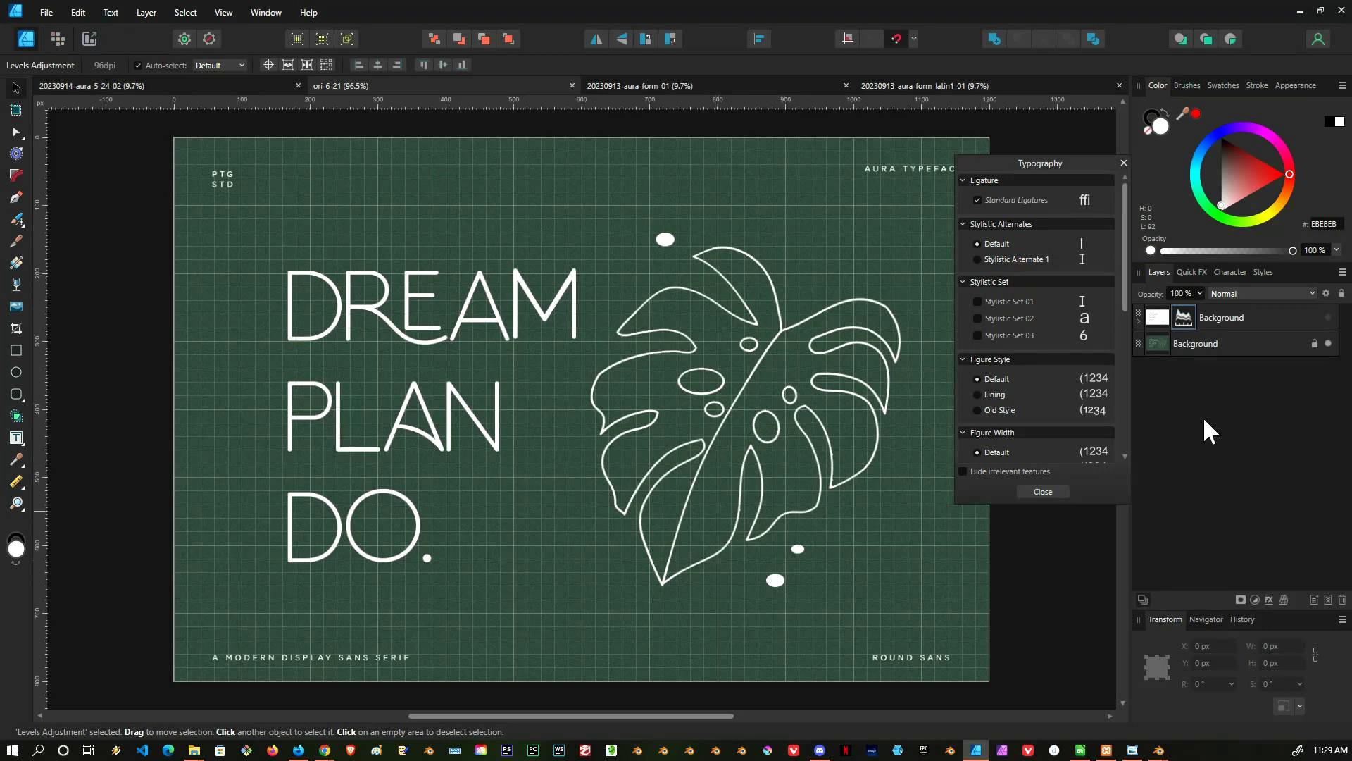
double_click(1181, 316)
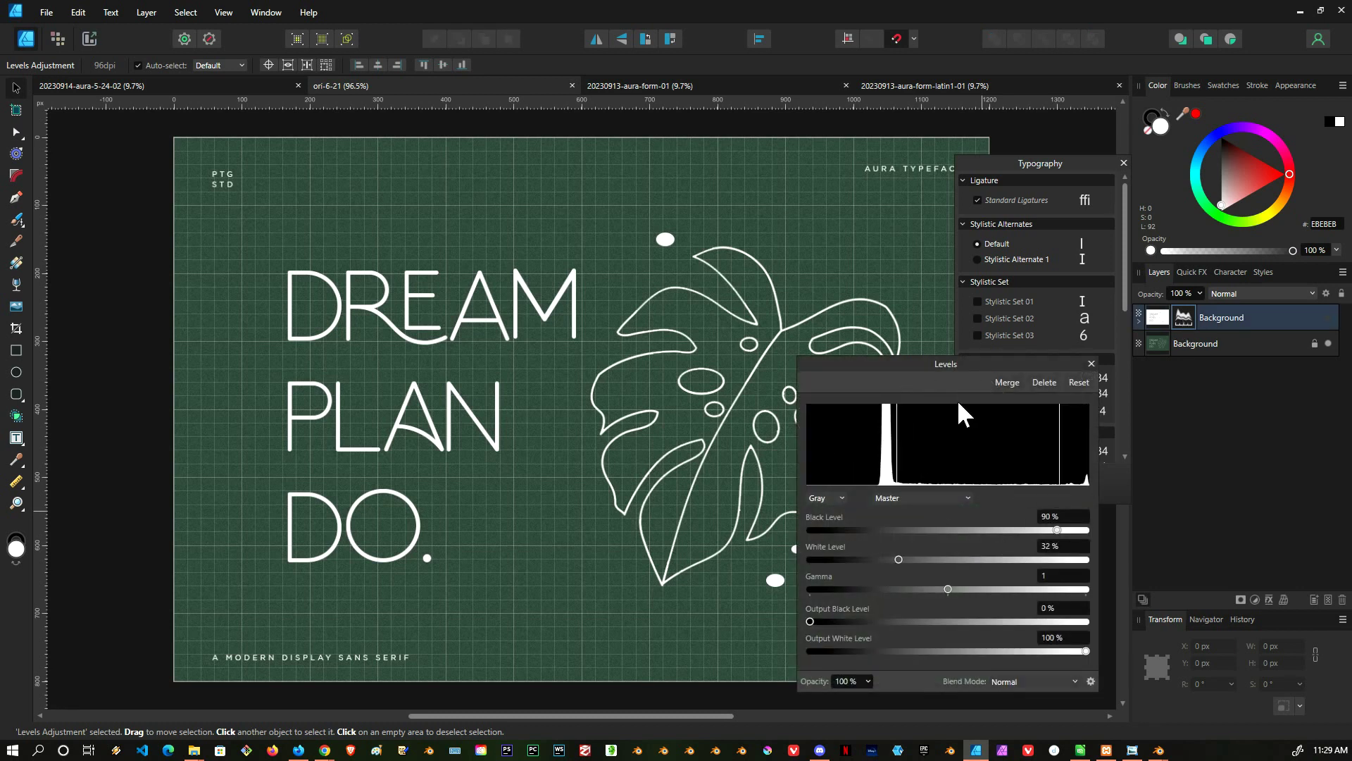
left_click(1255, 600)
left_click(44, 10)
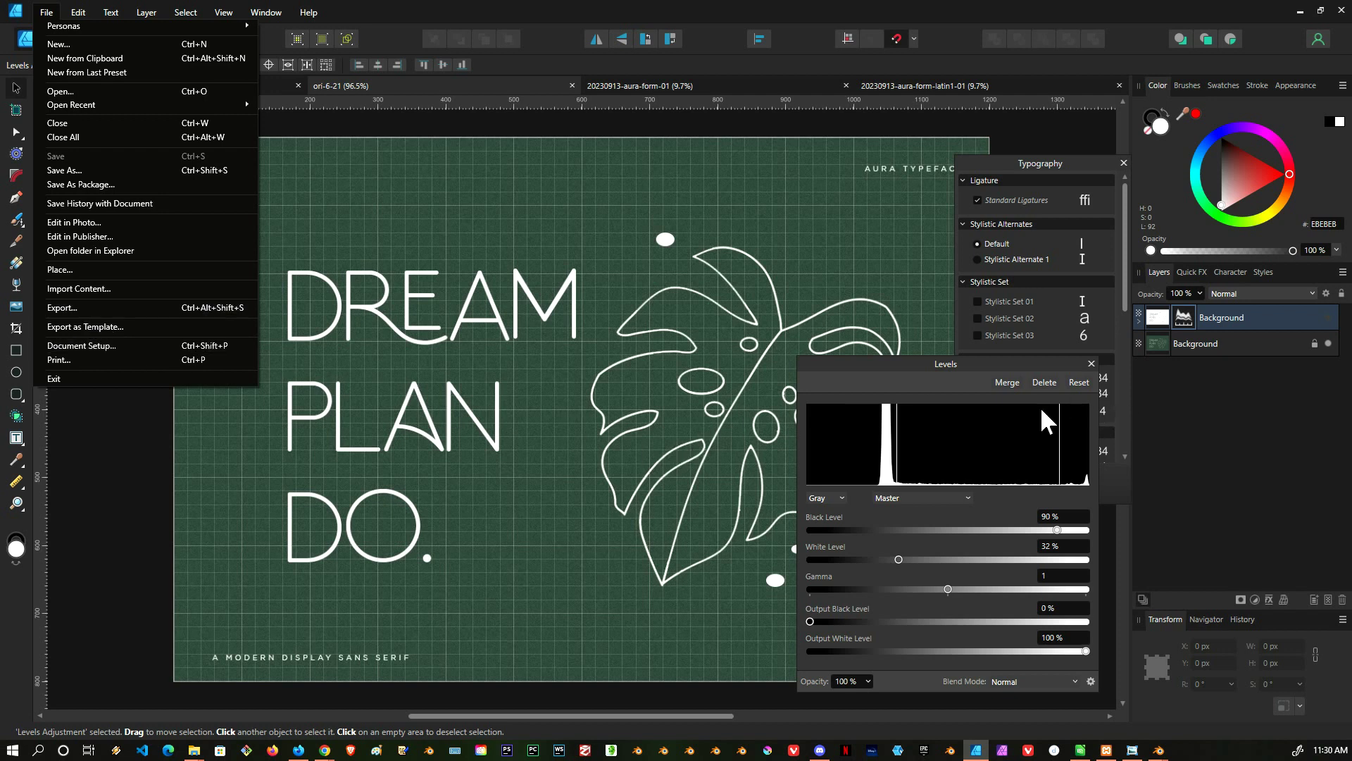
- Switch to the 20230913-aura-form-01.blend scene in Blender and show the lettering in rendered shading
left_click(1296, 11)
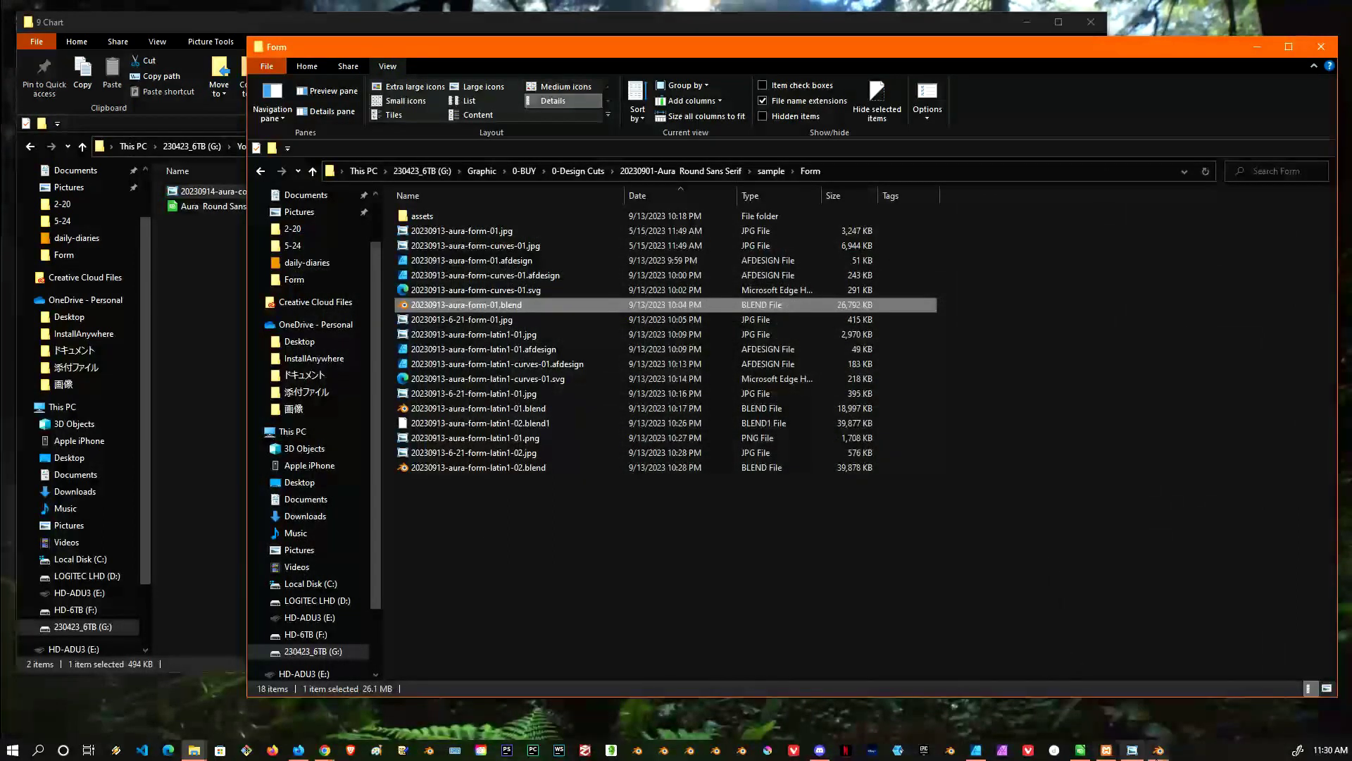
left_click(1160, 752)
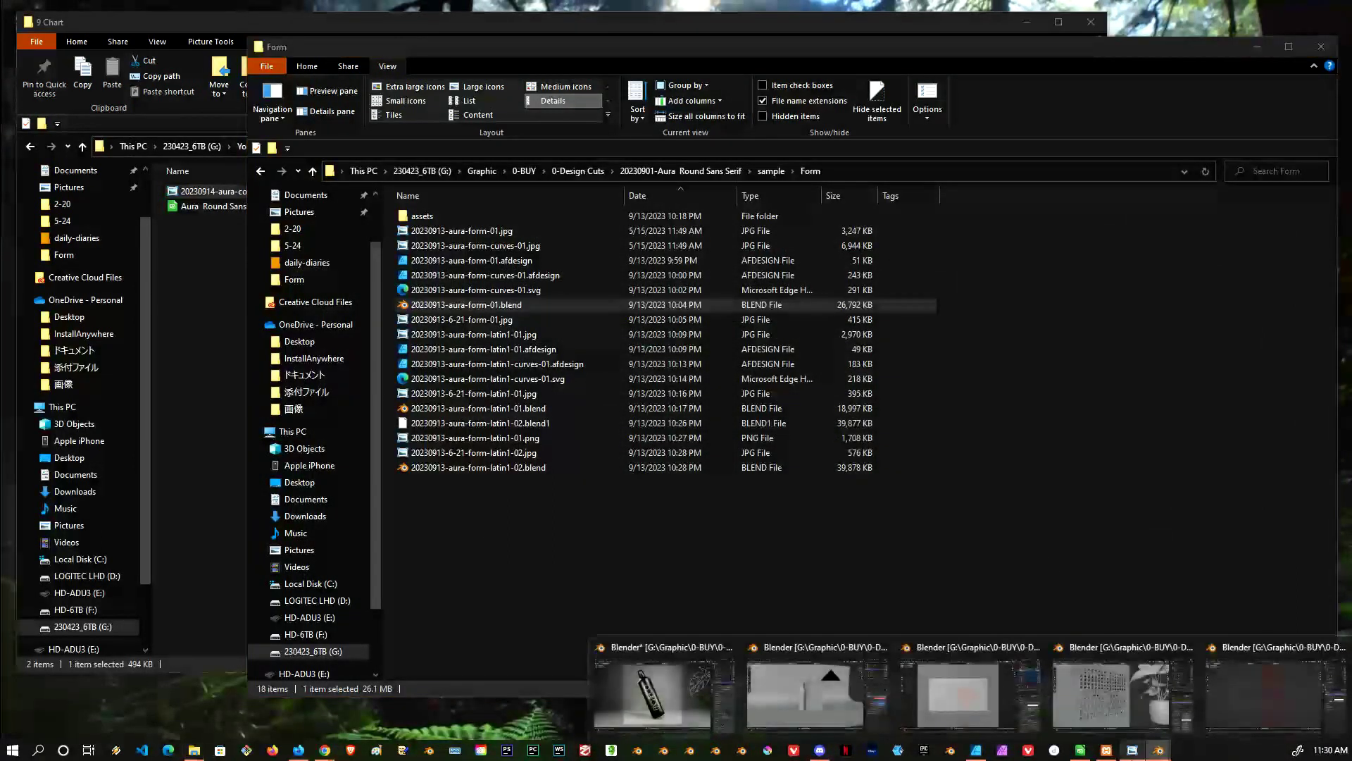
left_click(1224, 690)
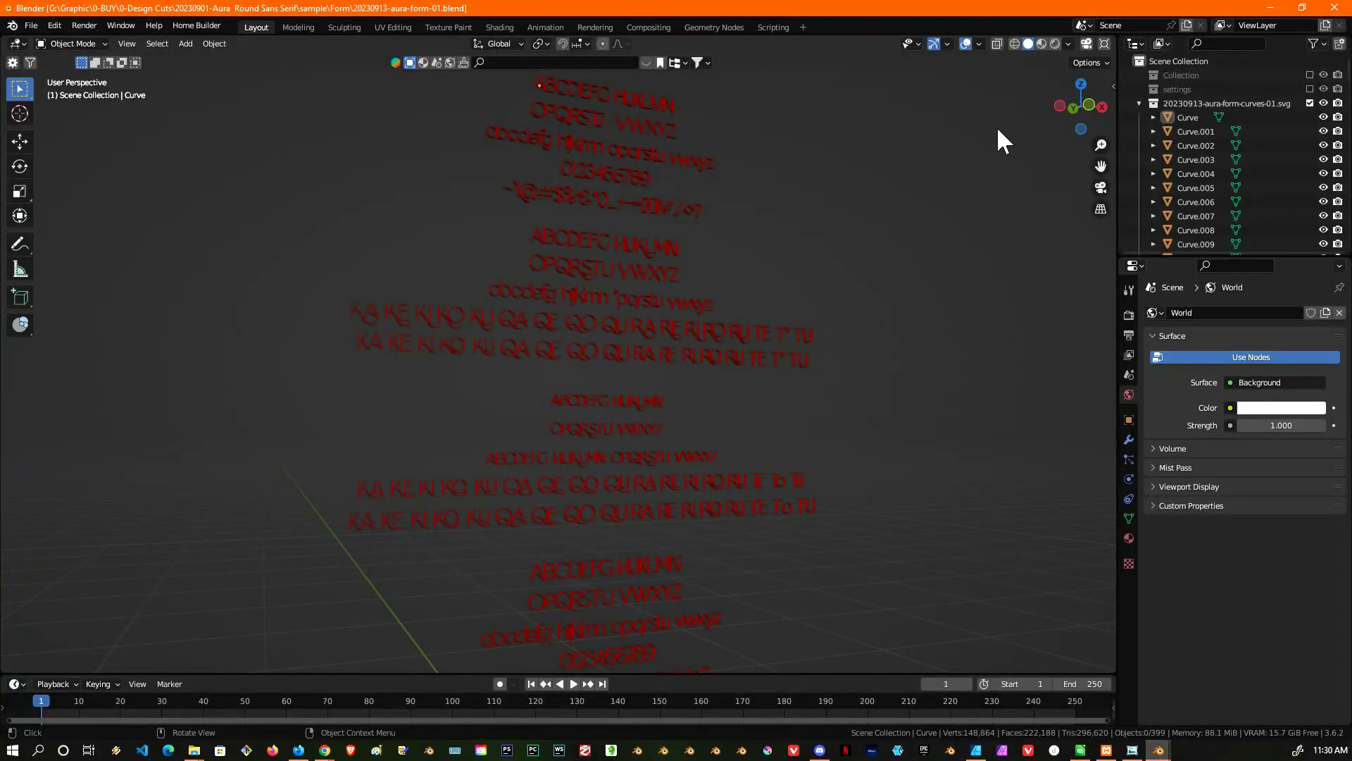
left_click(1054, 43)
- Examine the extruded red lettering from the front and in perspective, both close up and as a whole
scroll(733, 241, "up", 4)
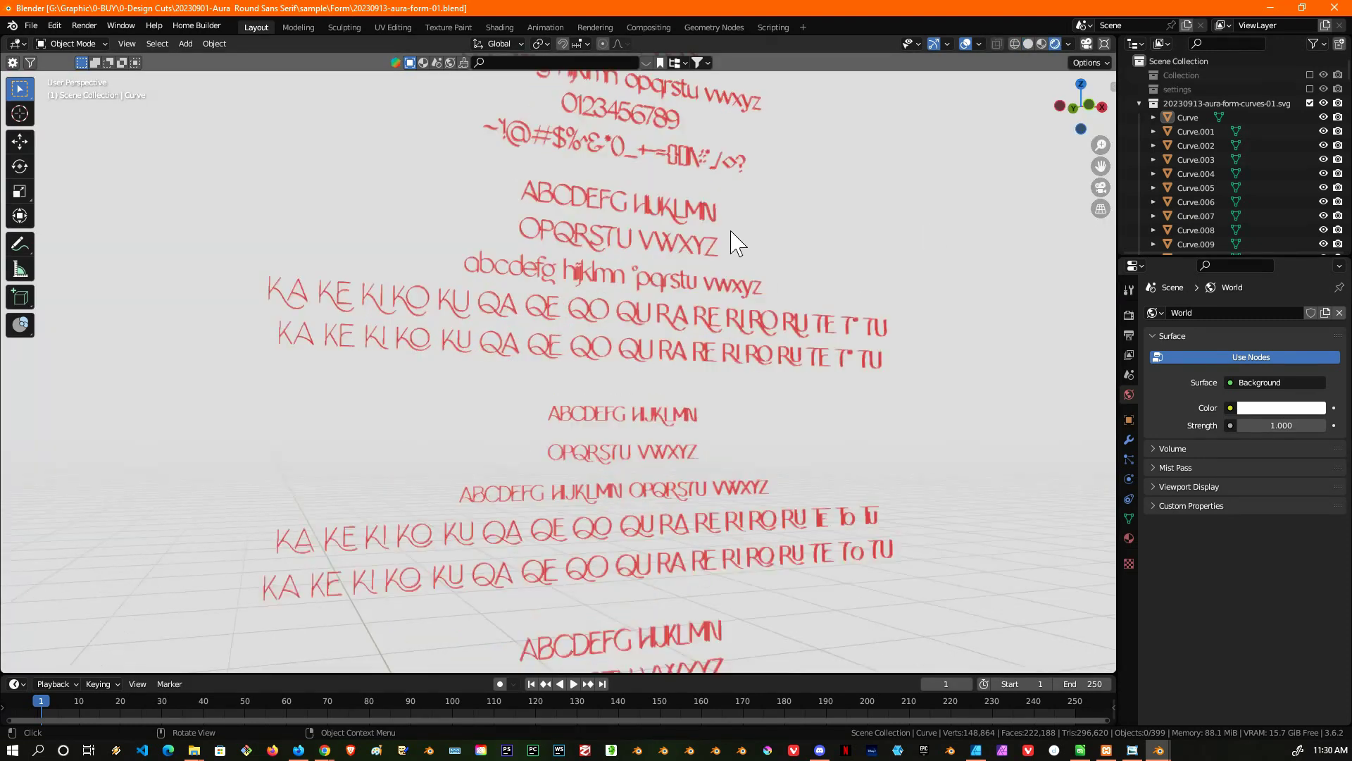
scroll(836, 260, "down", 2)
scroll(821, 243, "up", 1)
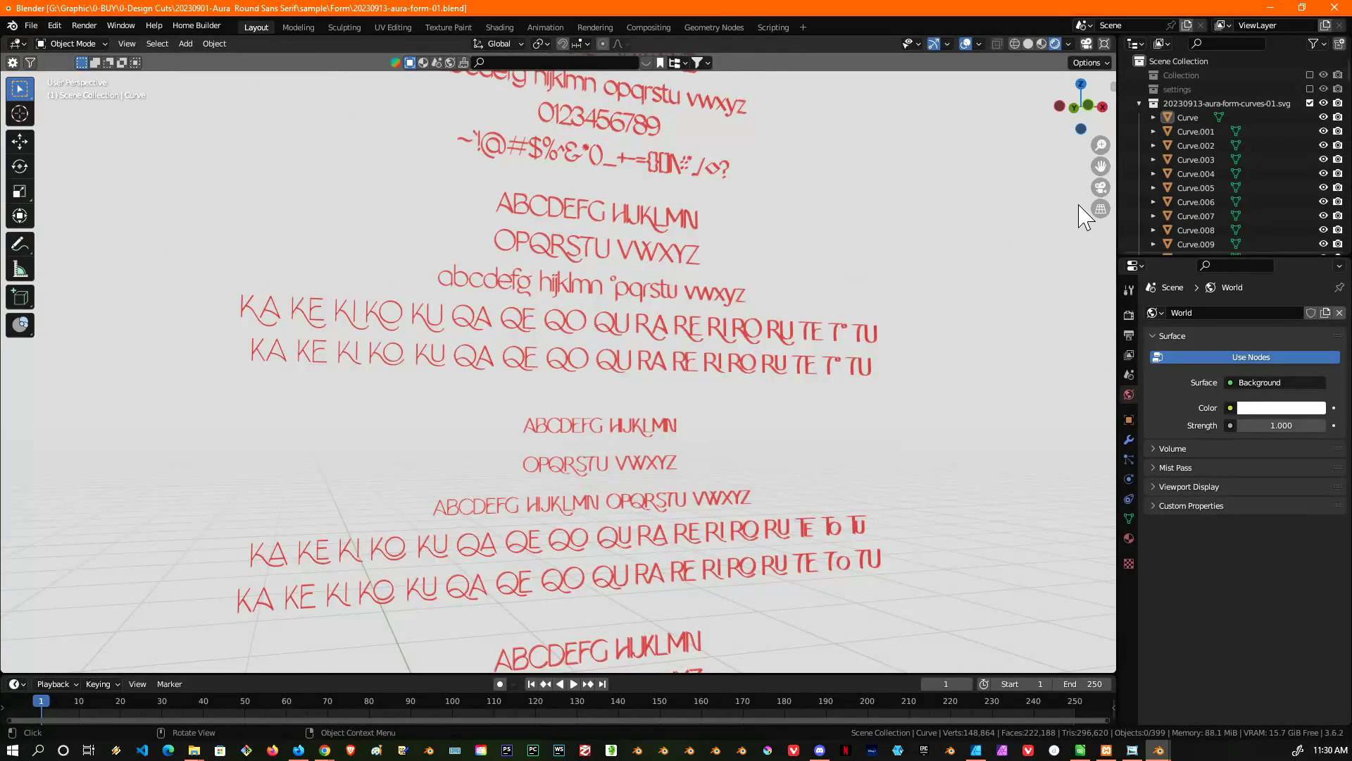
left_click(1088, 106)
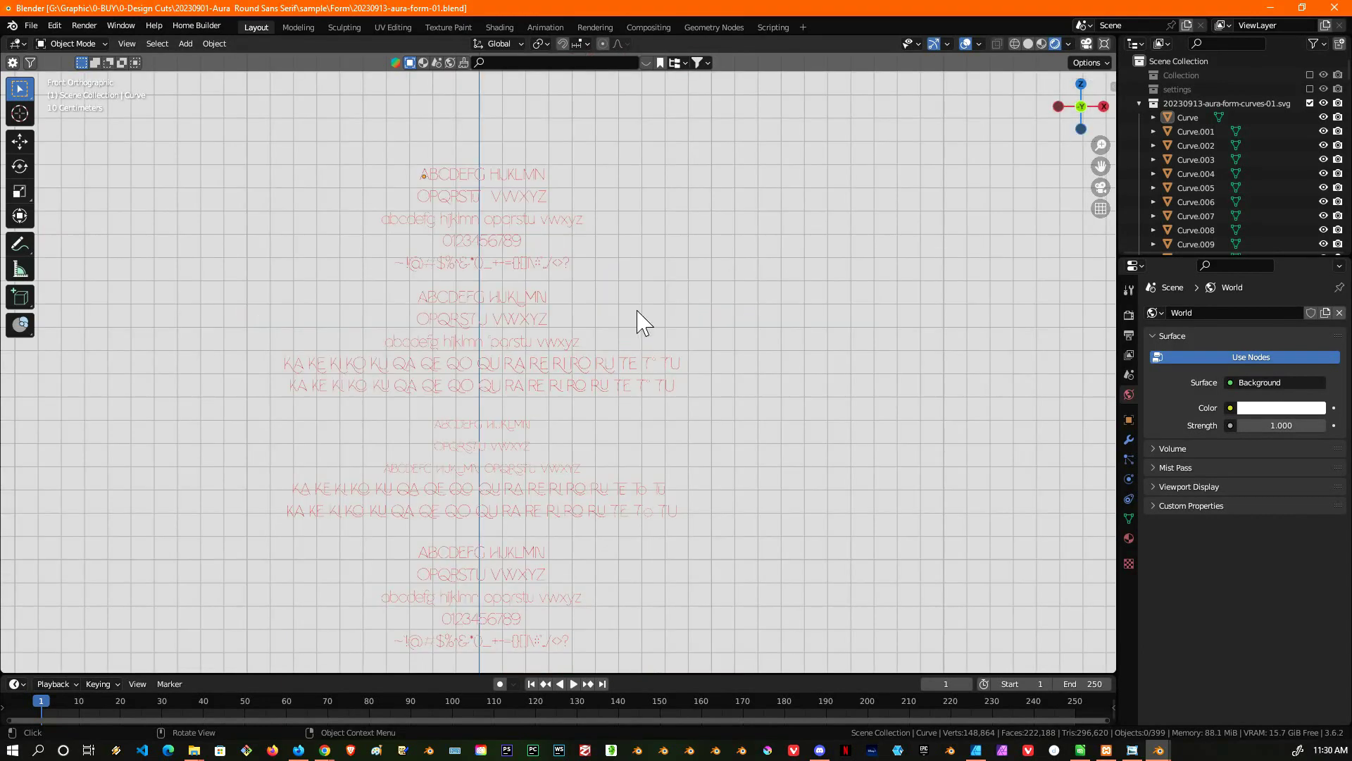
scroll(563, 305, "up", 6)
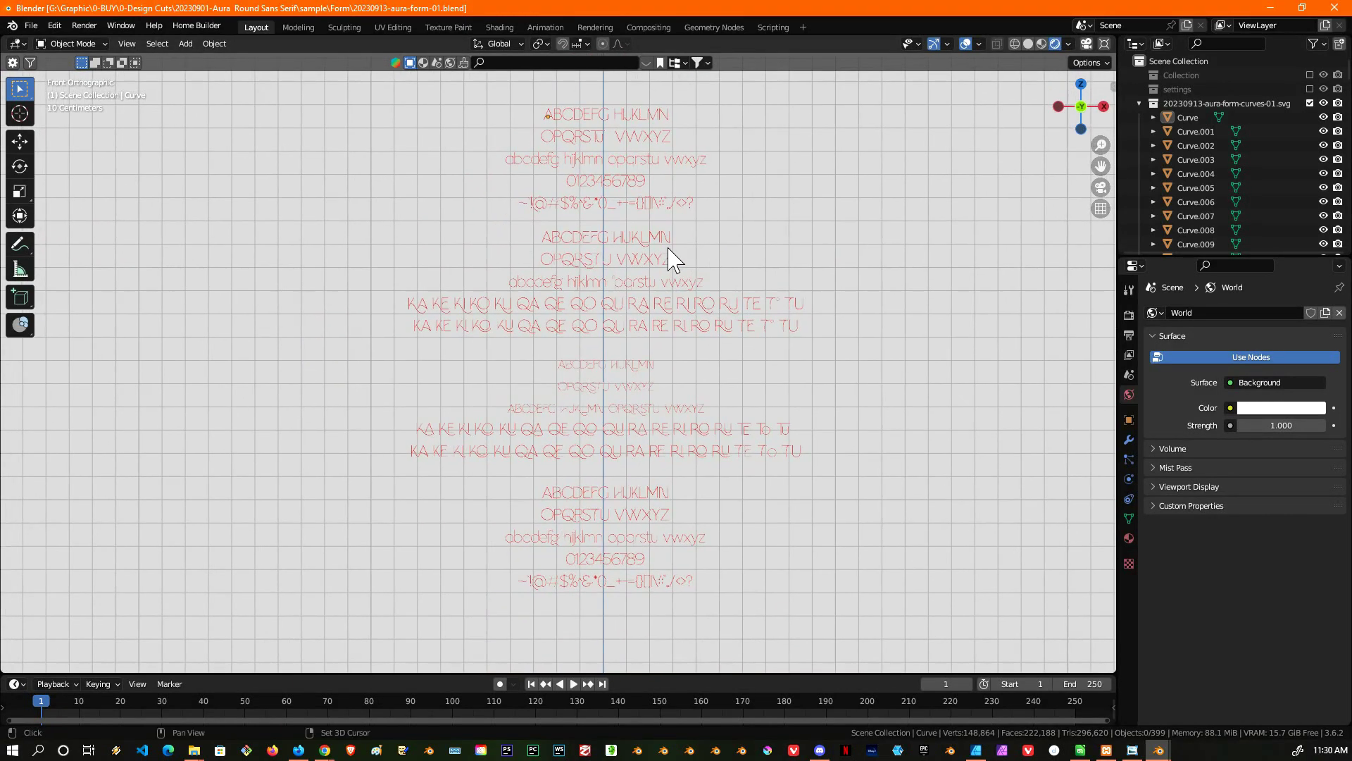
scroll(676, 247, "down", 1)
middle_click_drag(669, 265, 616, 281)
scroll(669, 285, "down", 3)
scroll(619, 278, "up", 3)
scroll(640, 293, "up", 3)
scroll(637, 299, "down", 2)
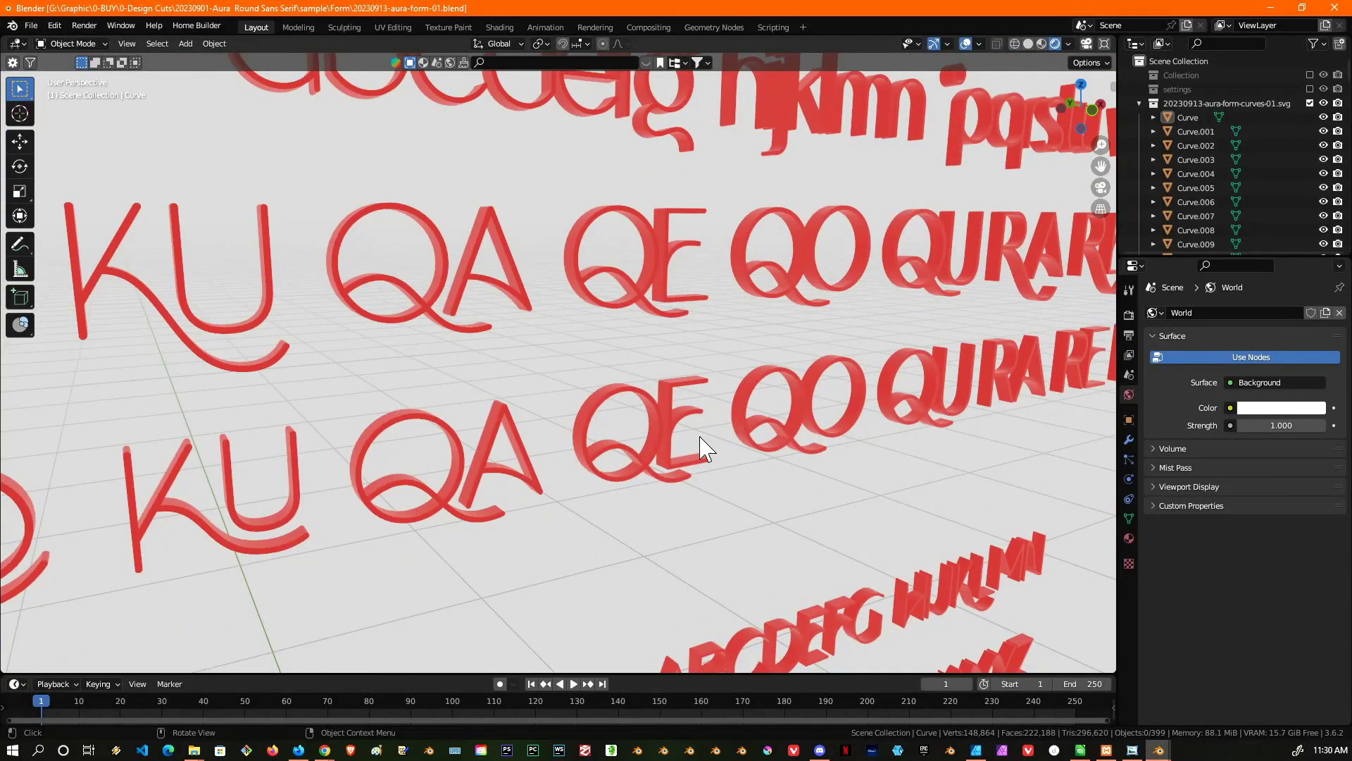
scroll(754, 363, "down", 3)
scroll(705, 352, "up", 2)
scroll(707, 352, "down", 3)
middle_click_drag(706, 353, 688, 443)
scroll(567, 260, "down", 2)
scroll(549, 264, "up", 5)
scroll(557, 271, "down", 3)
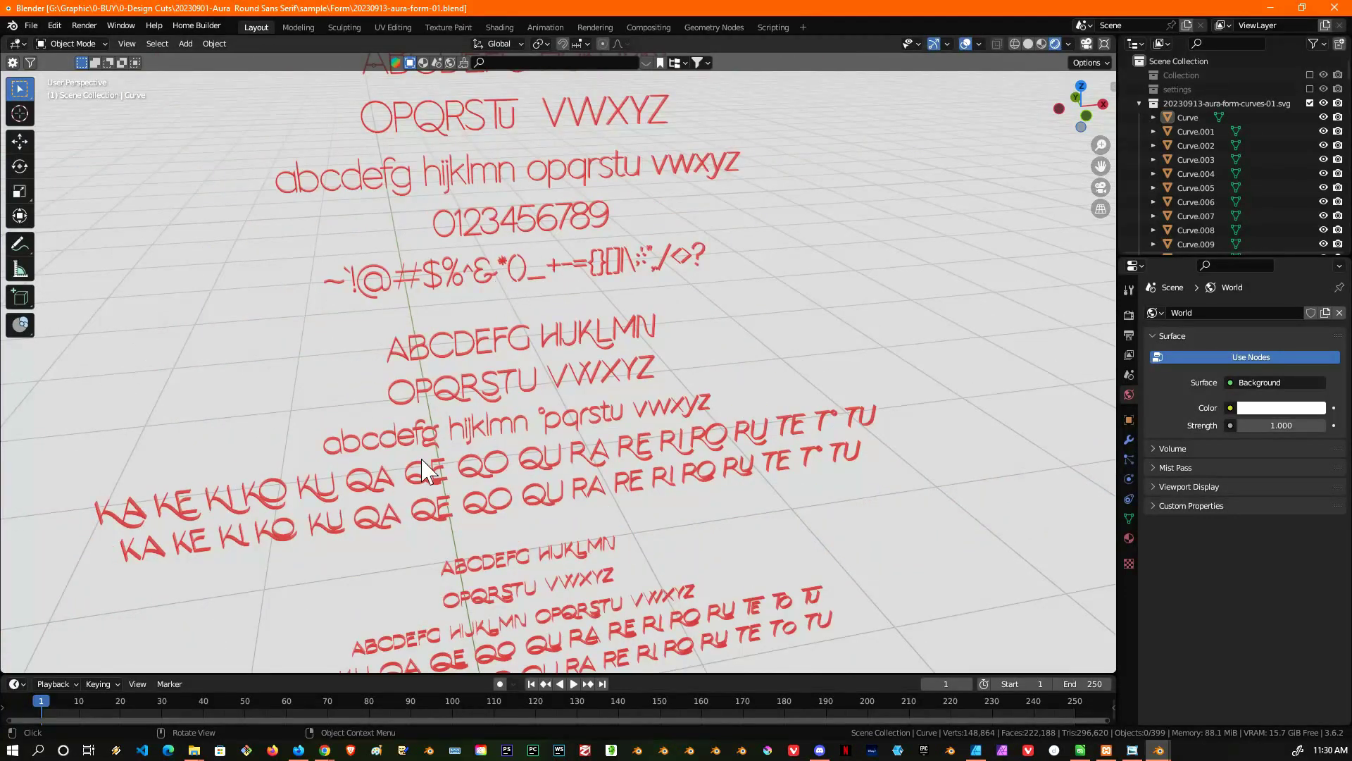
scroll(500, 284, "up", 2)
middle_click_drag(500, 282, 465, 290)
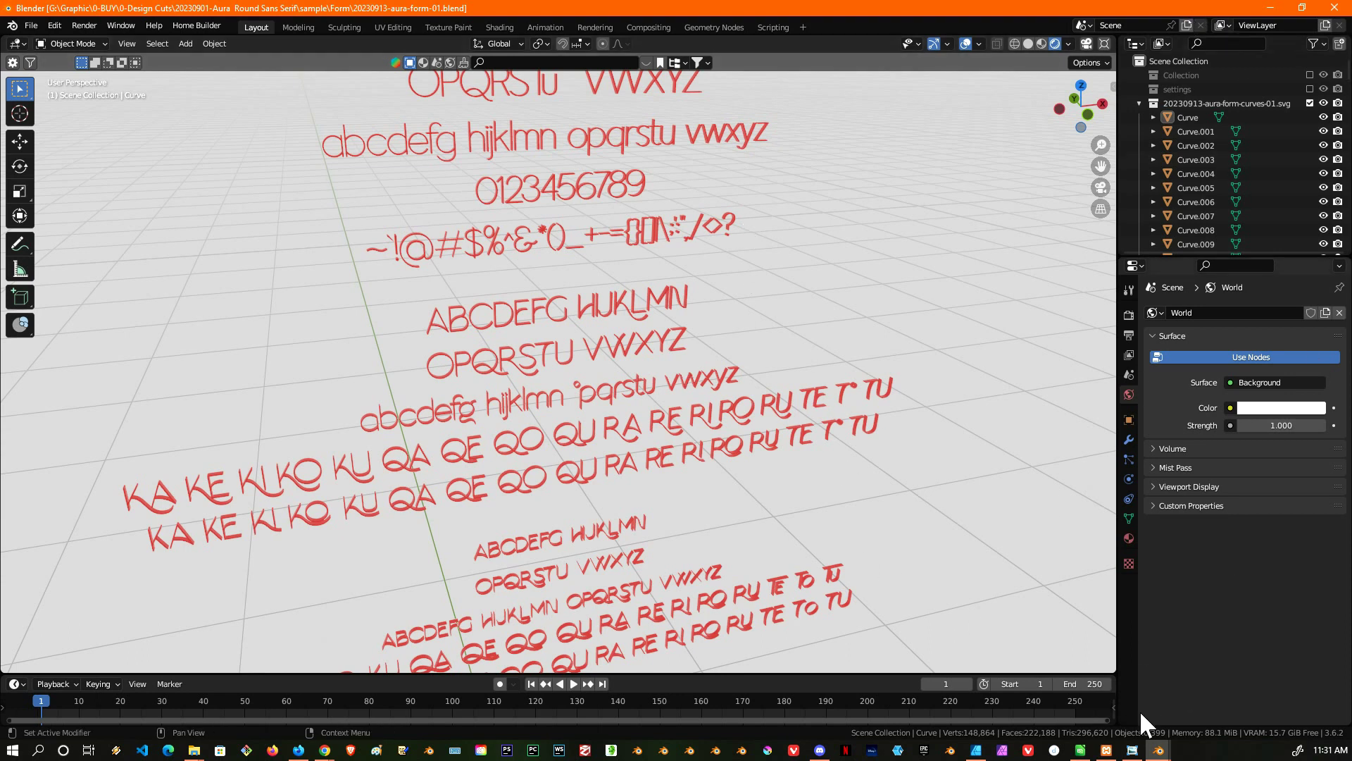
- Bring up the 20230913-aura-form-latin1-02.blend scene and show its wall and plant in rendered shading
mouse_move(1160, 751)
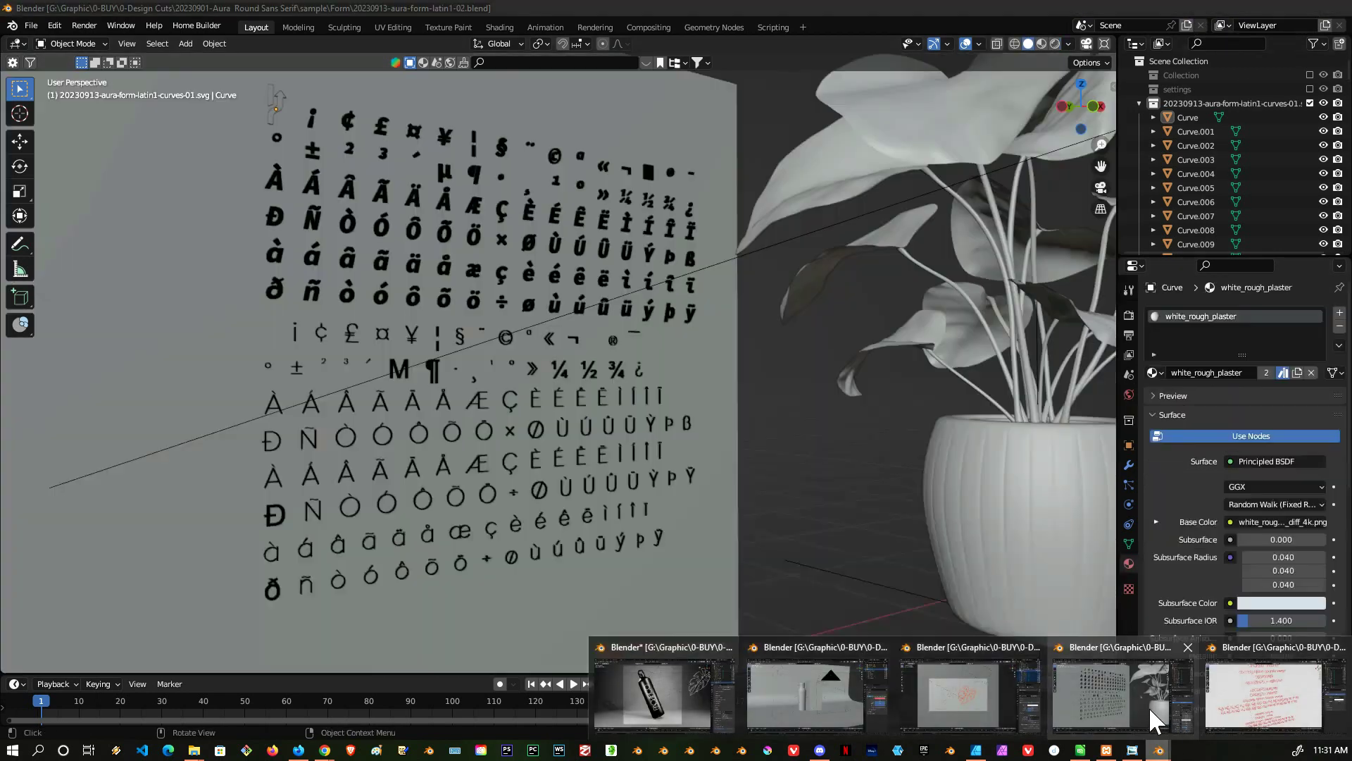
left_click(1110, 695)
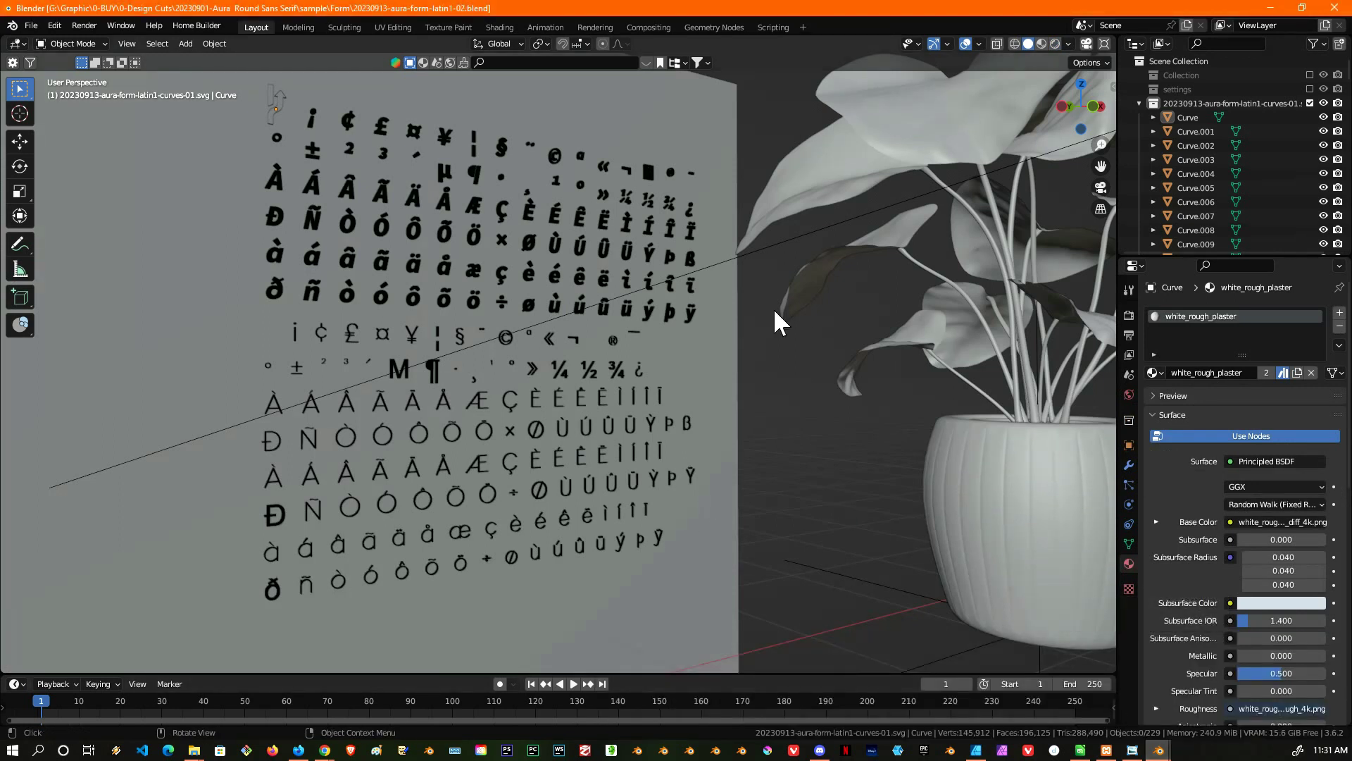
left_click(1052, 40)
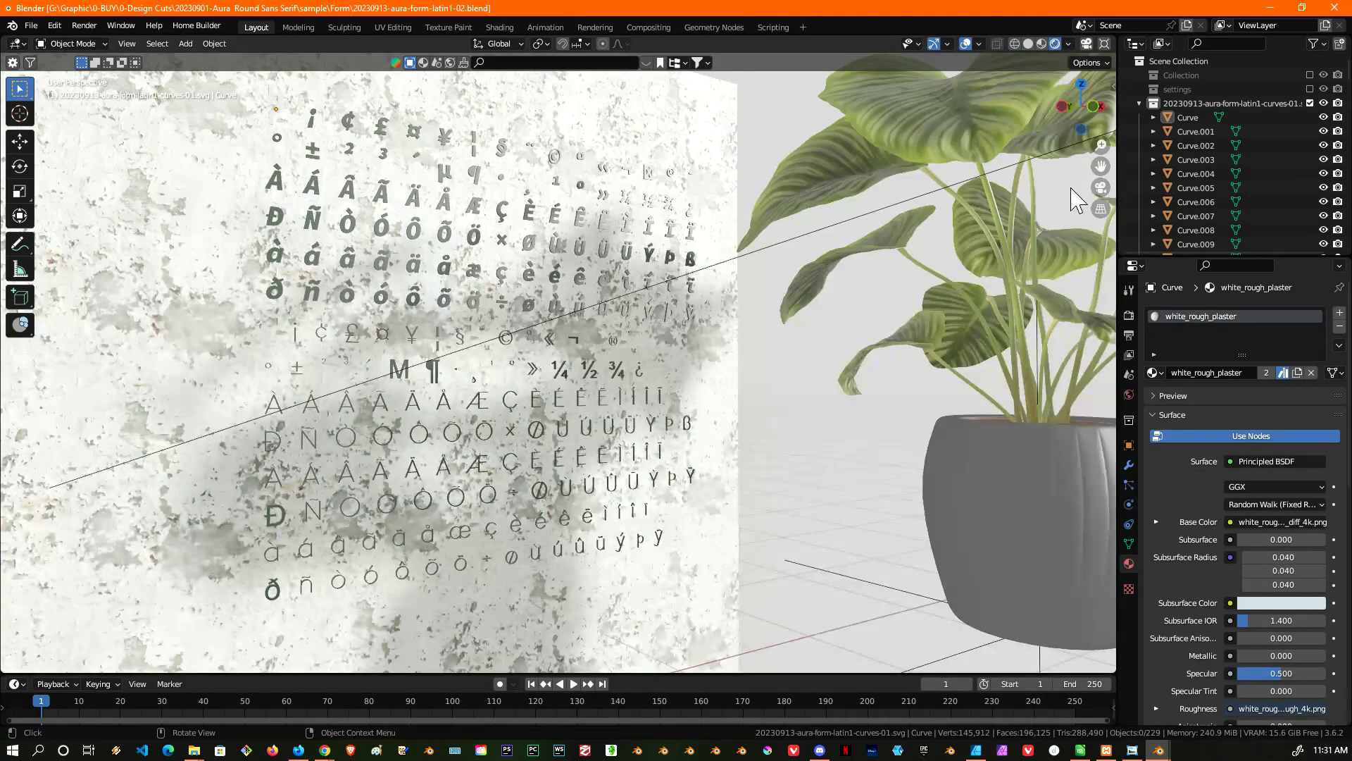
- Examine the lettering on the plaster wall and the potted plant from the front, through the camera and from an oblique angle
scroll(710, 326, "down", 5)
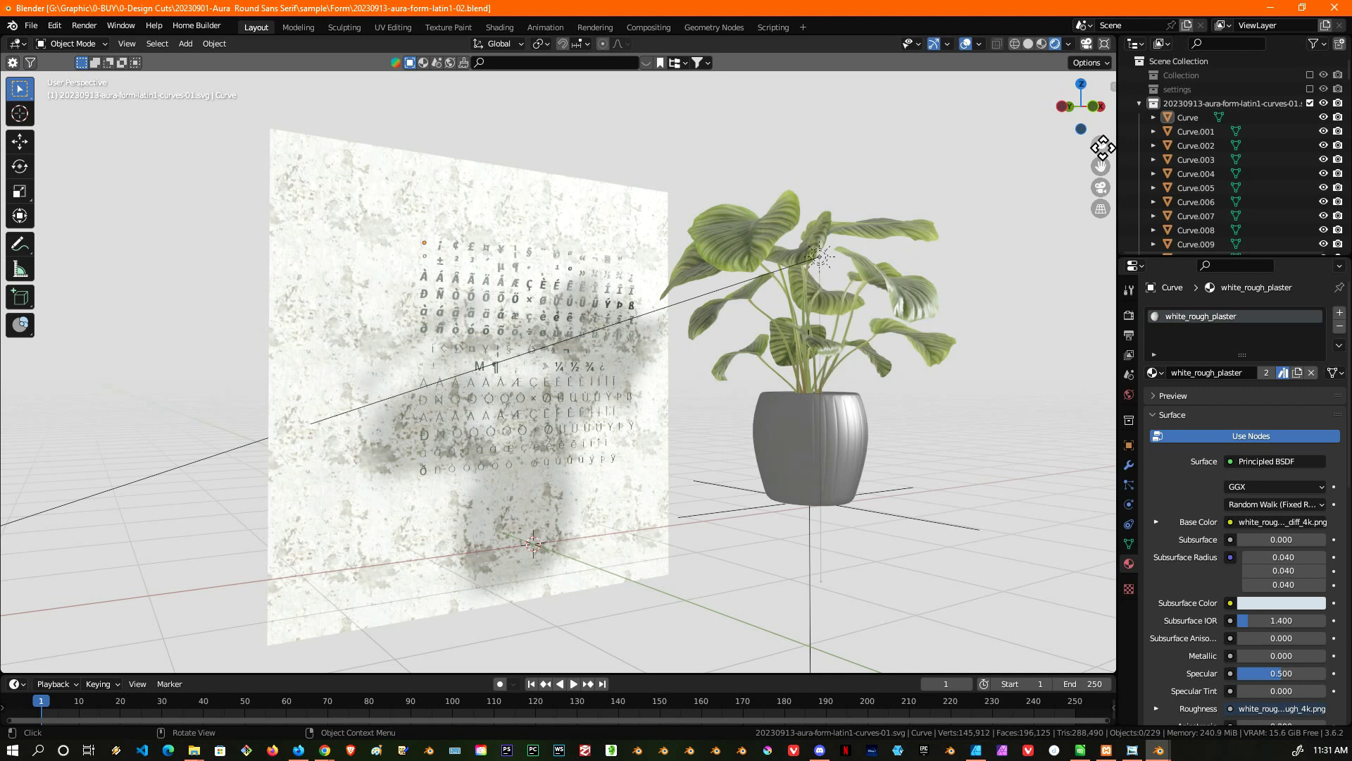
left_click(1093, 105)
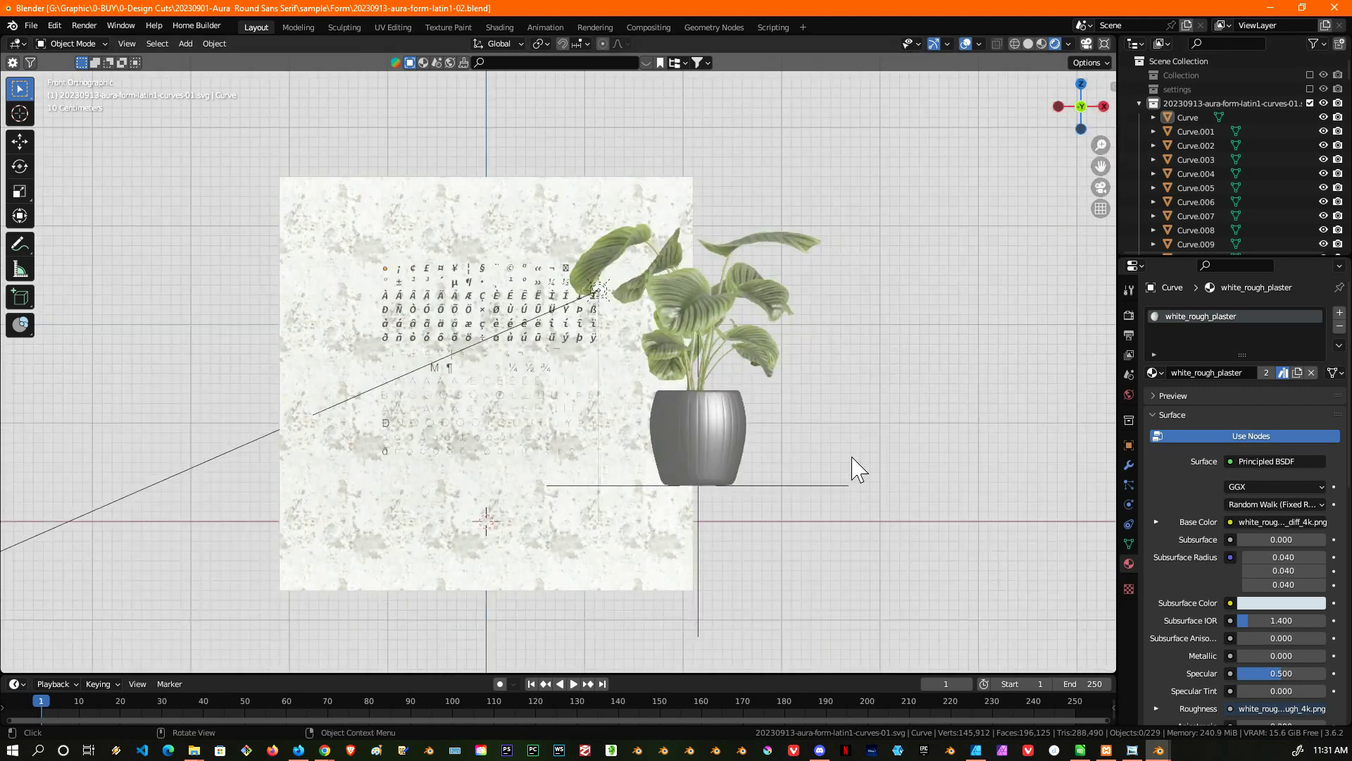
left_click(1101, 188)
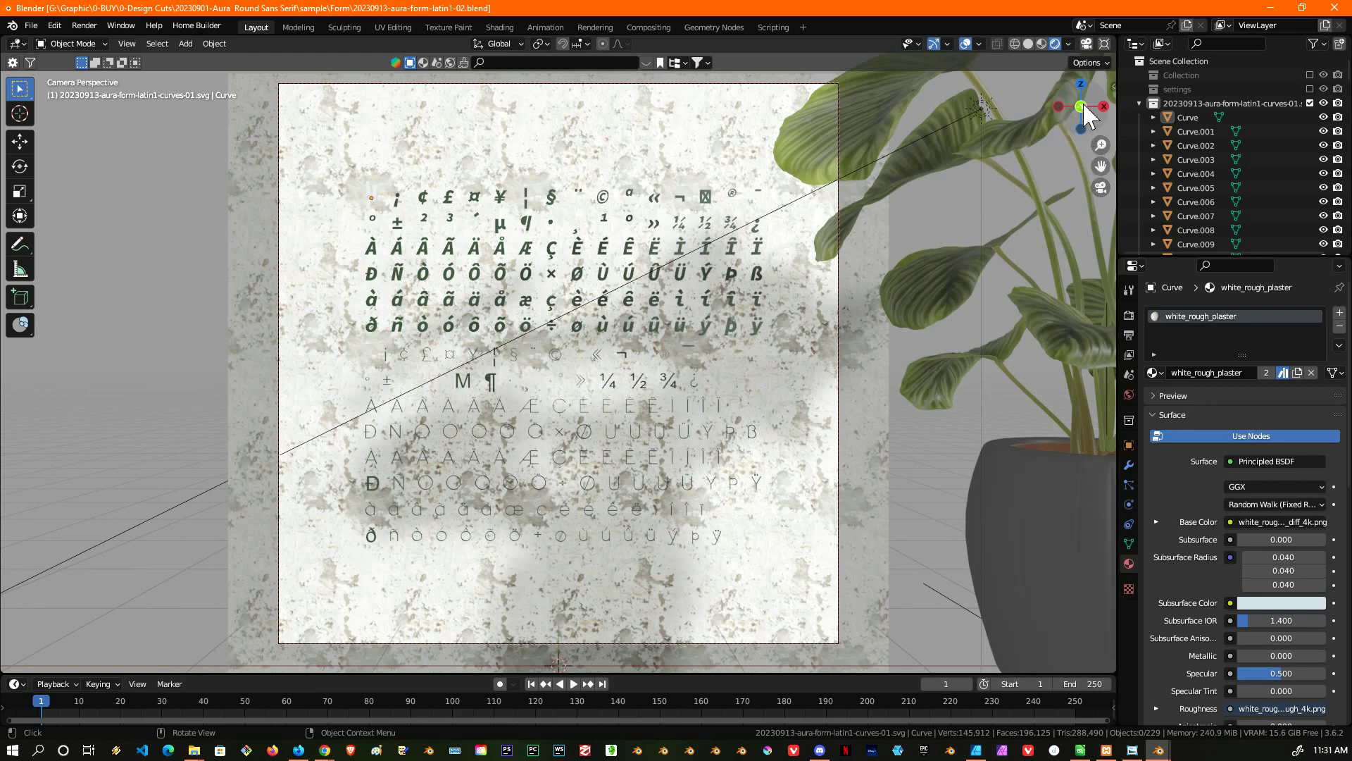
left_click(1101, 188)
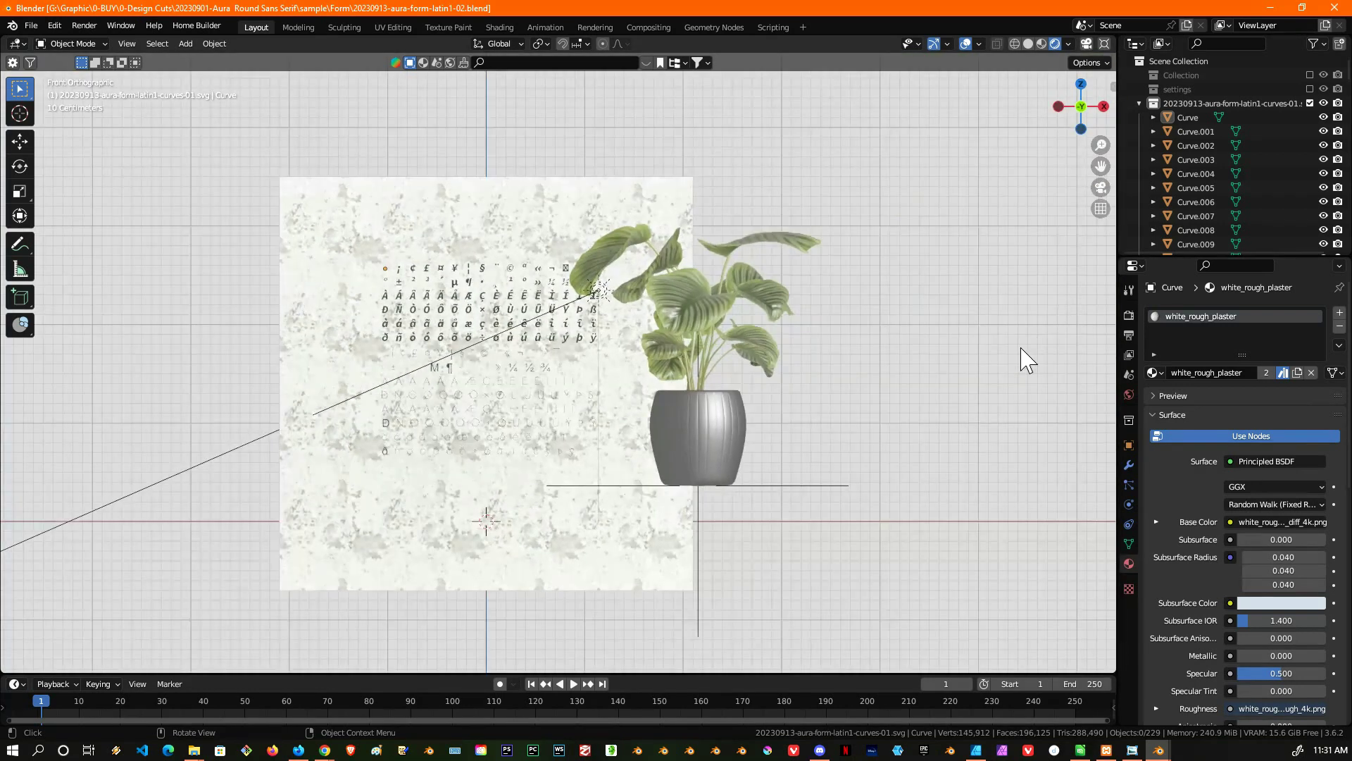
scroll(551, 446, "up", 5)
mouse_move(551, 446)
middle_mouse_down()
mouse_move(574, 419)
mouse_move(570, 436)
middle_mouse_up()
middle_click_drag(496, 391, 362, 397)
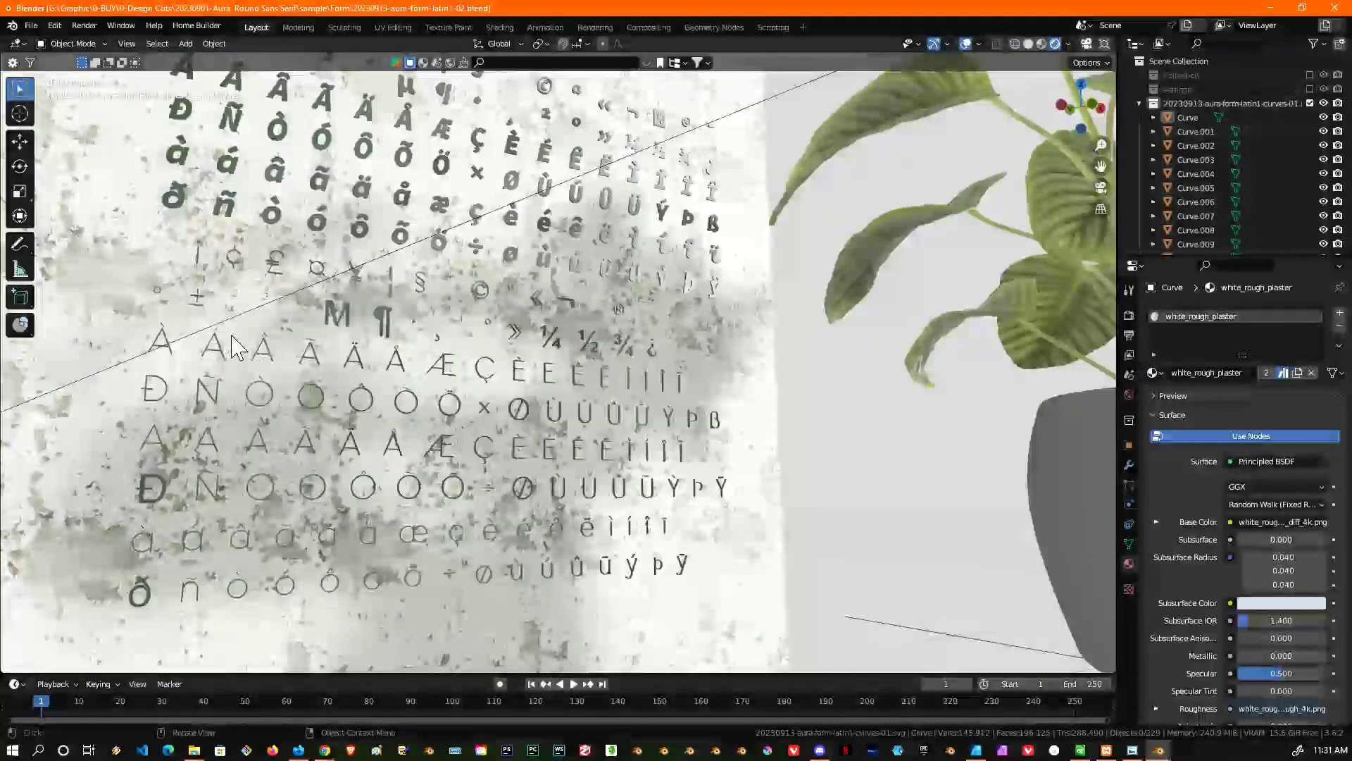
- Browse library materials such as Soil and Tree Bark for the plaster wall, close the results without applying any, and return to the aura-form-01 scene
left_click(83, 271)
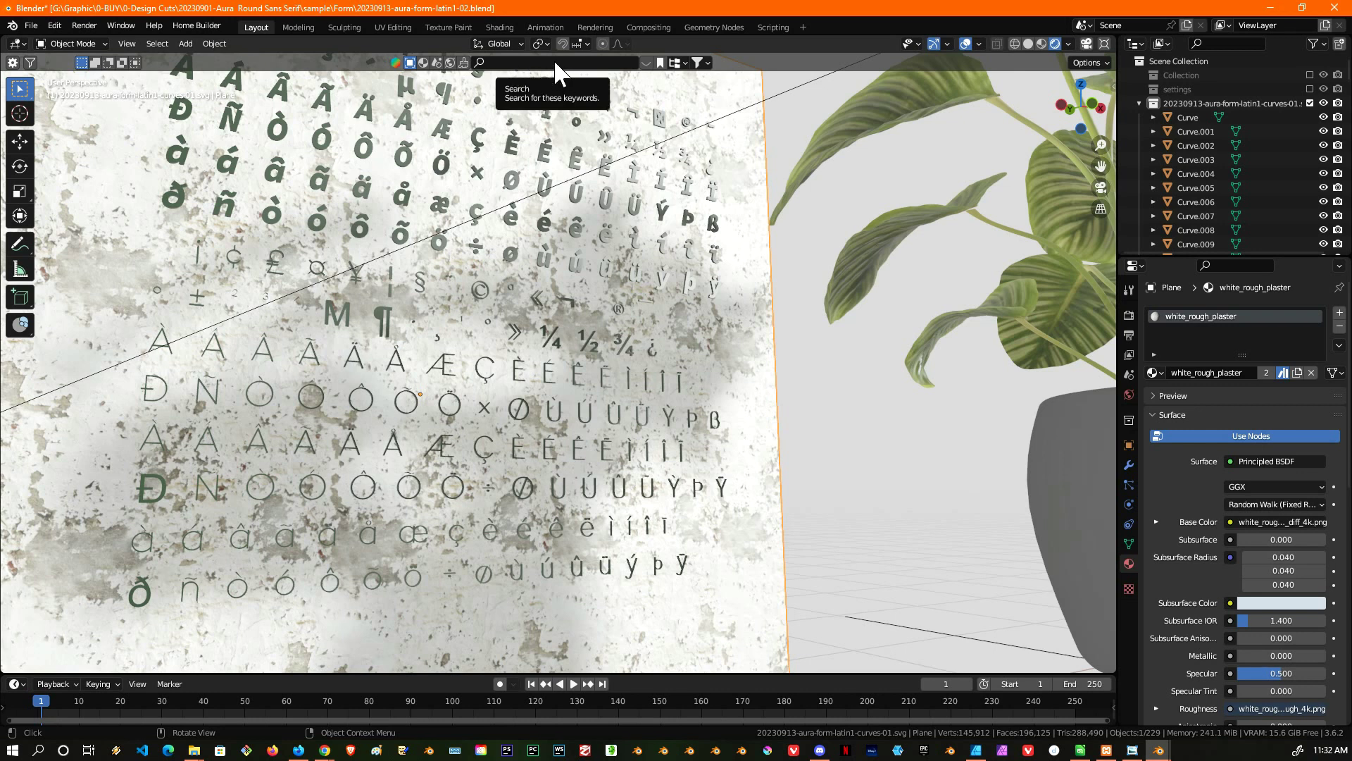
left_click(423, 63)
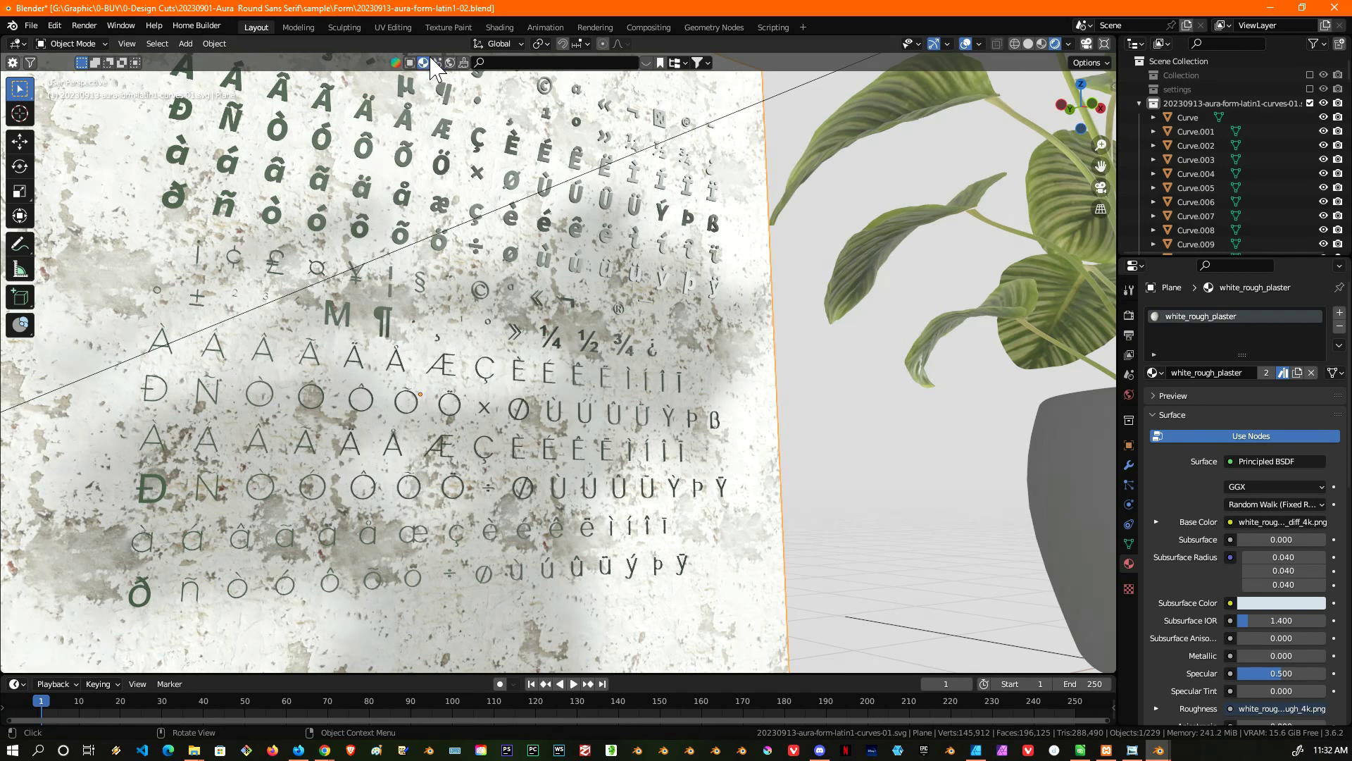
mouse_move(124, 171)
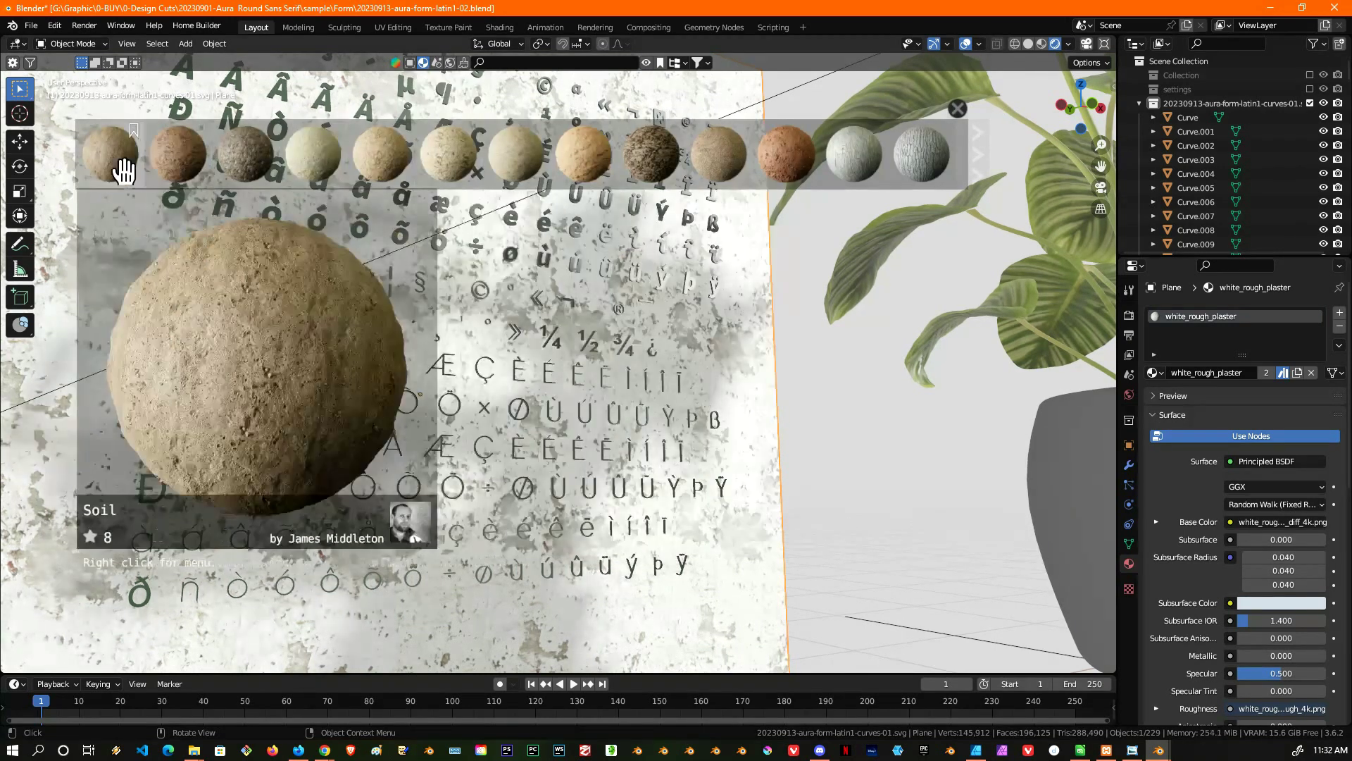
mouse_move(943, 172)
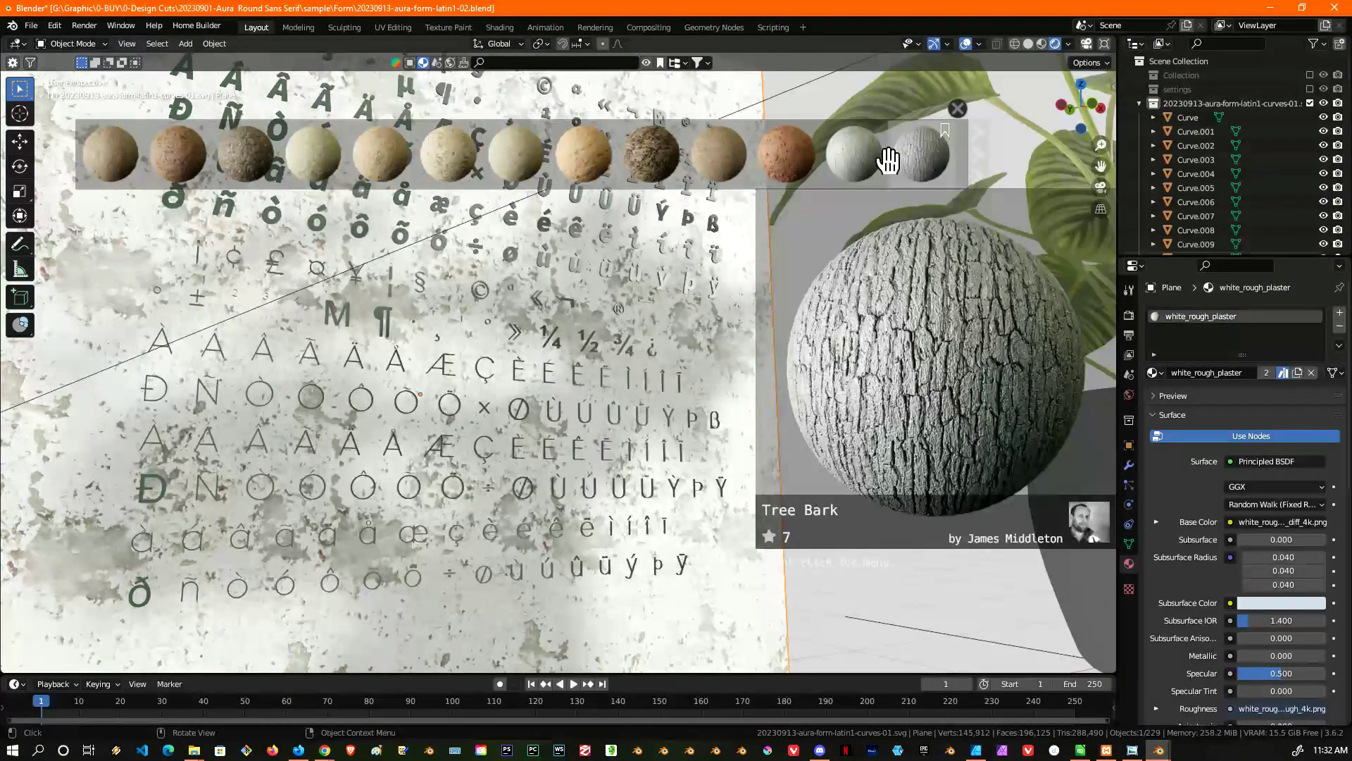
mouse_move(755, 185)
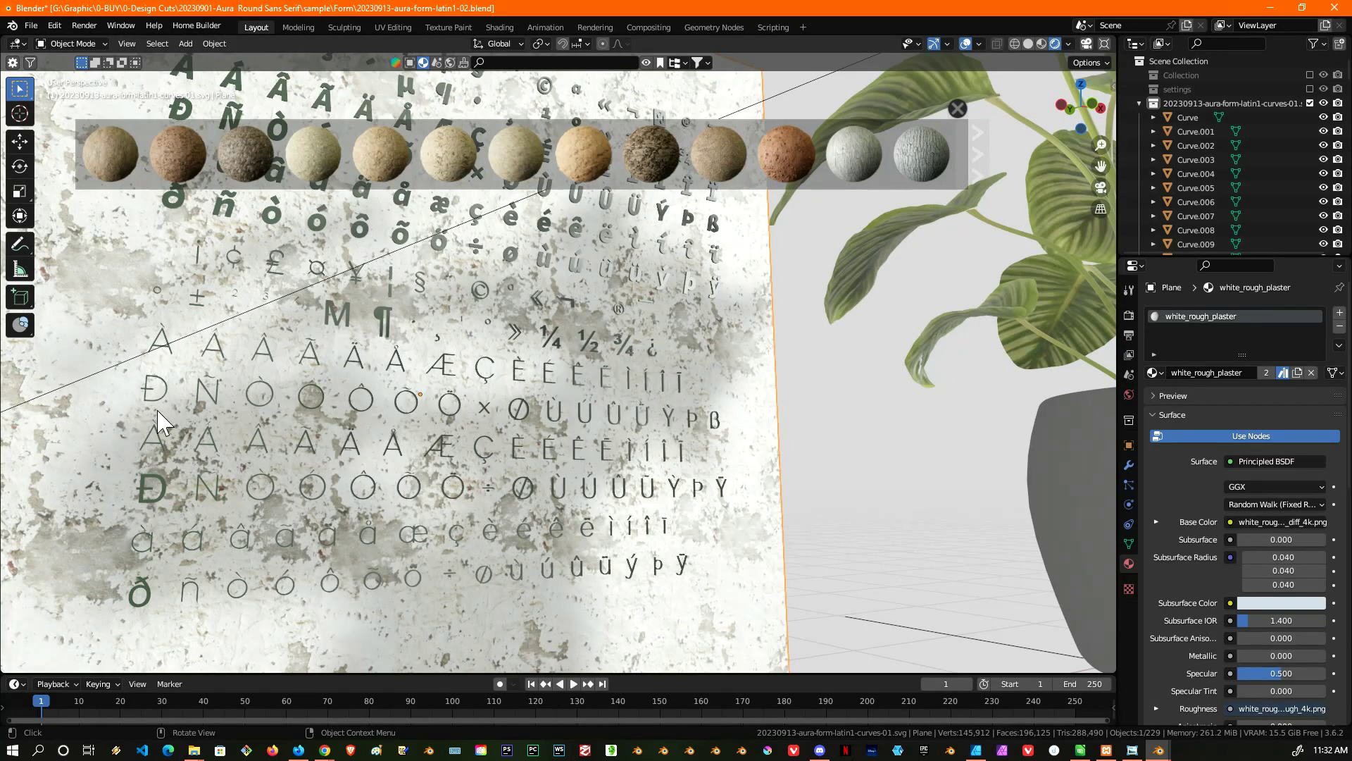
left_click(865, 451)
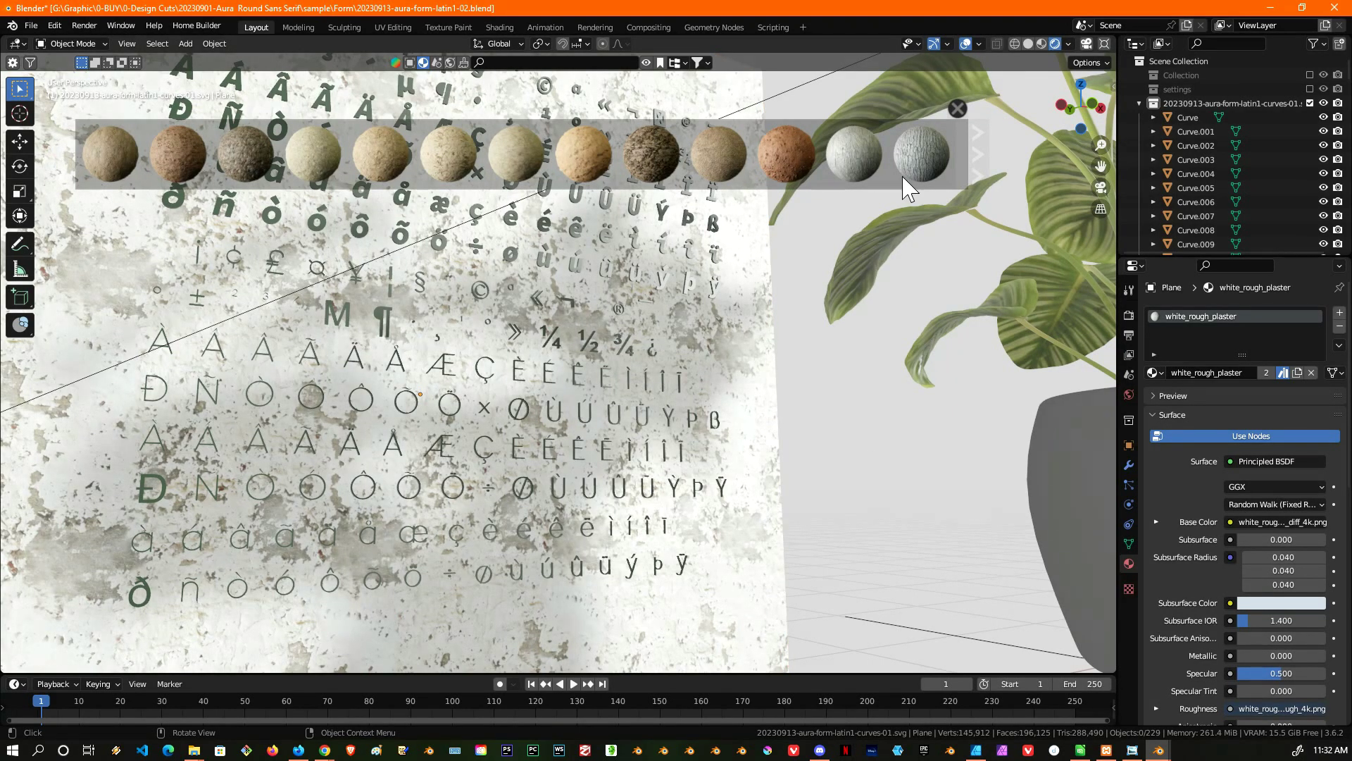
left_click(957, 108)
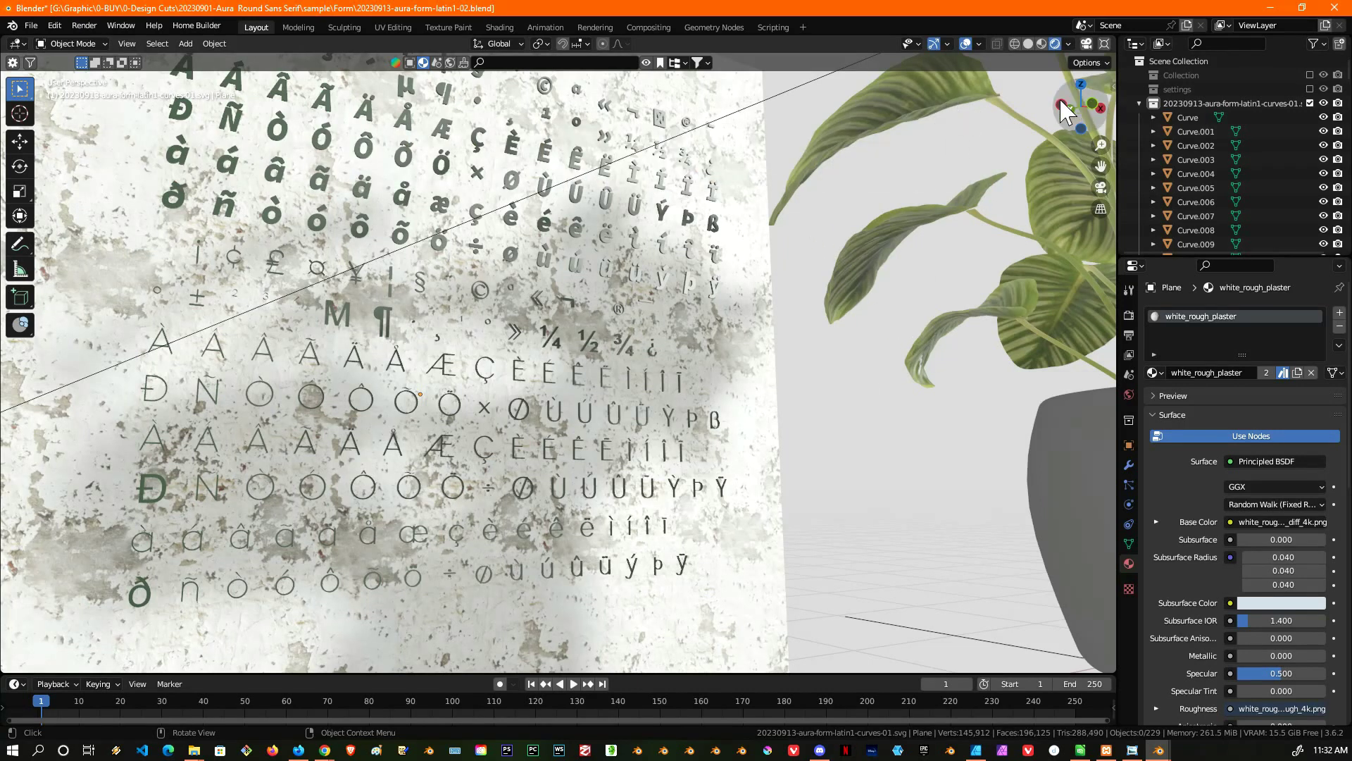
left_click(1270, 6)
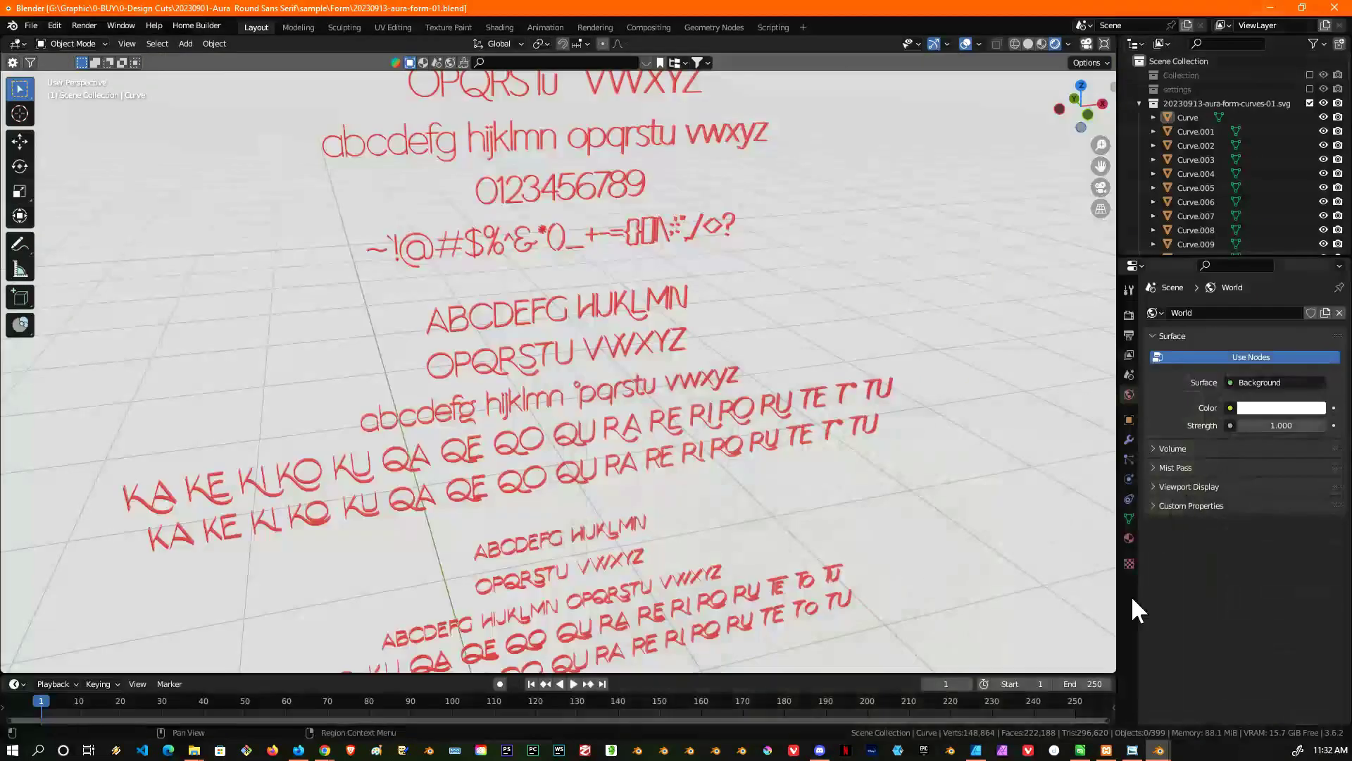
left_click(1272, 6)
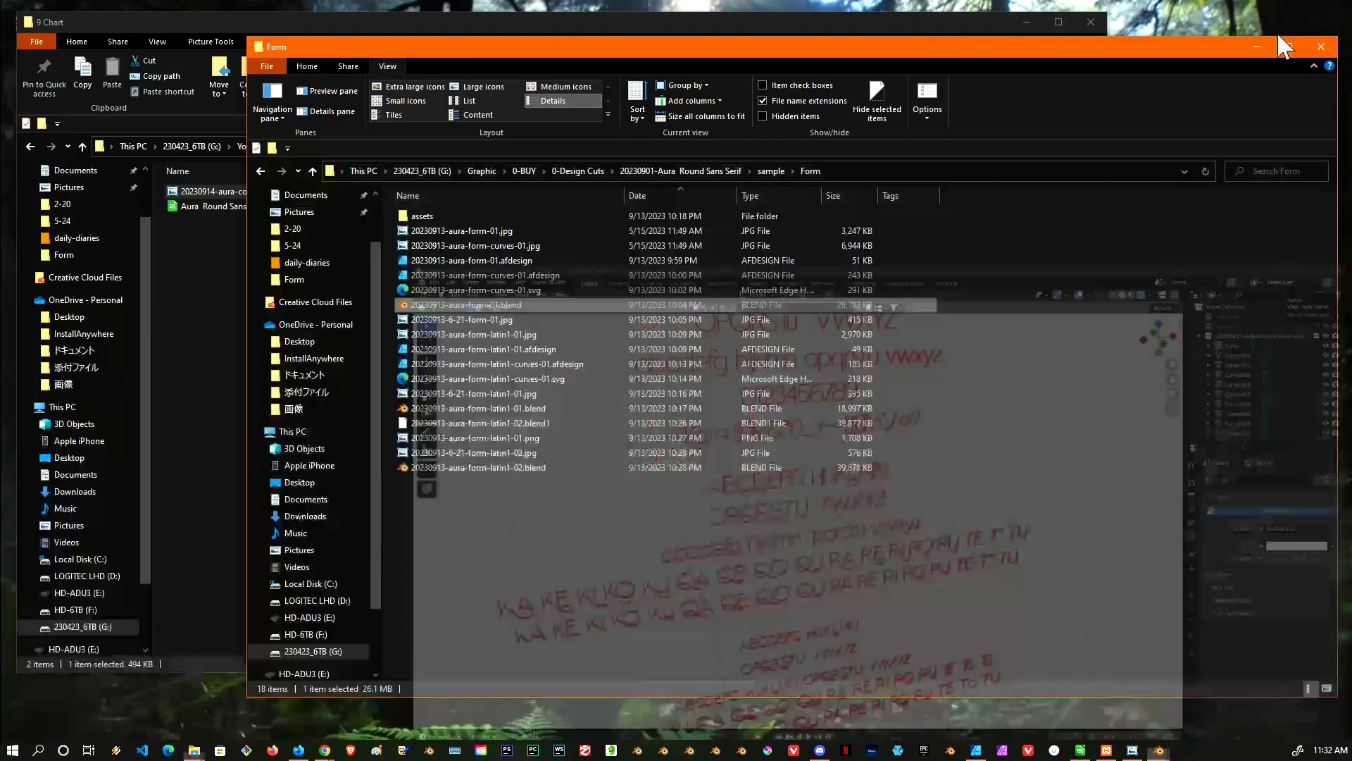
mouse_move(1159, 753)
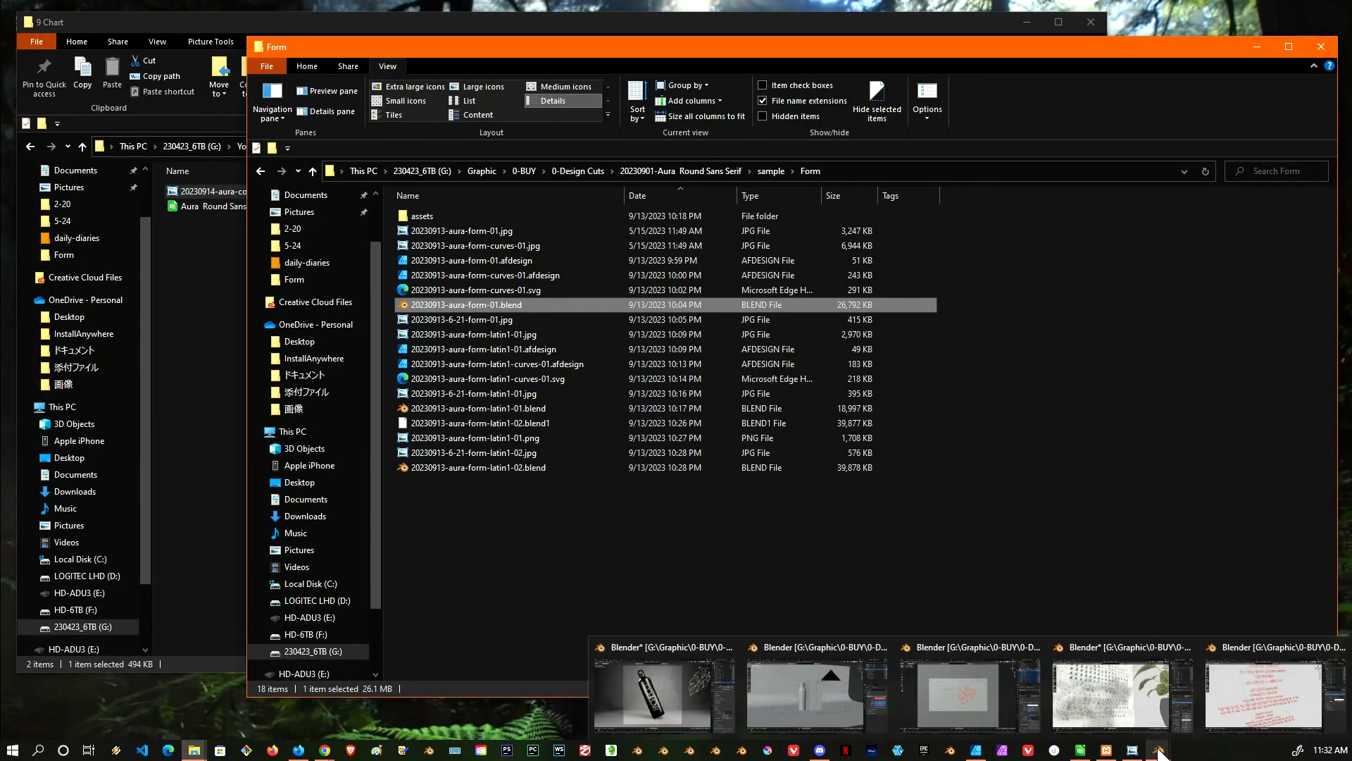
left_click(970, 694)
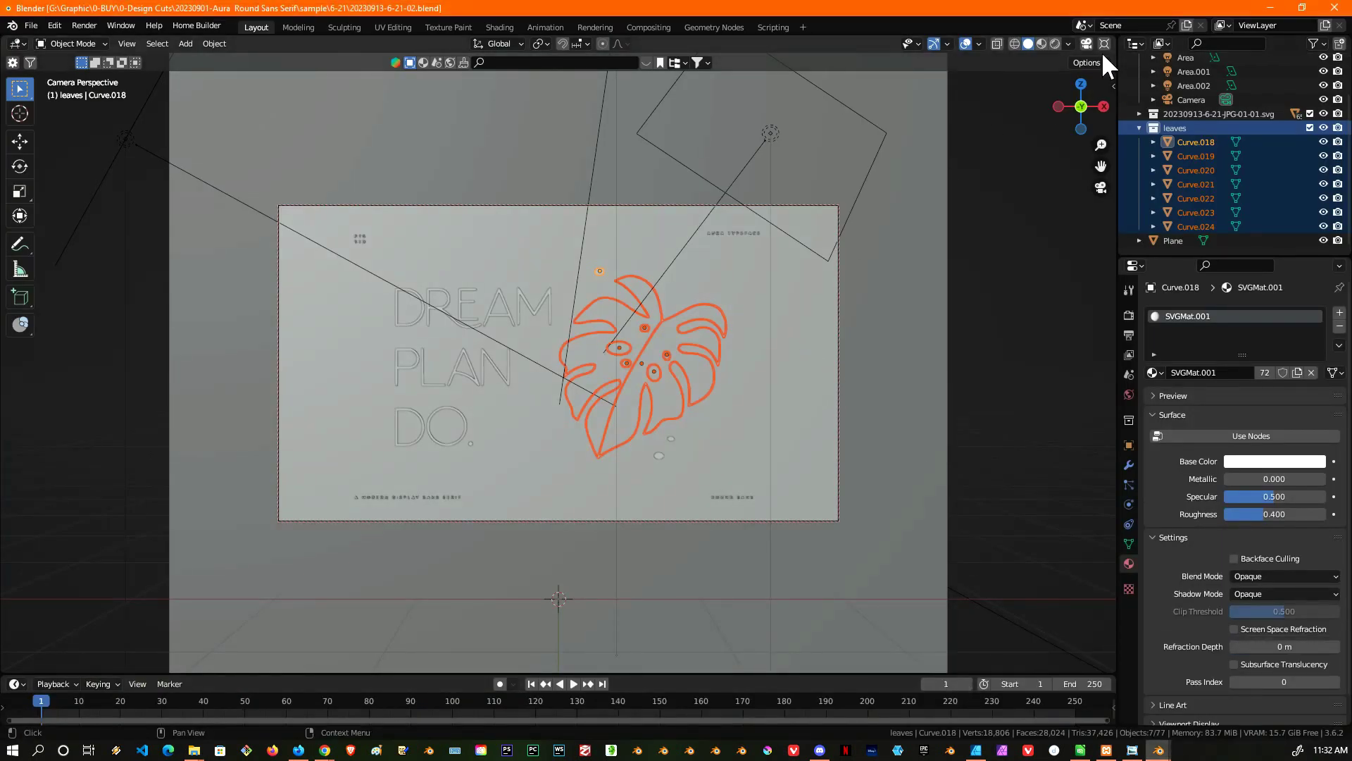
left_click(1055, 43)
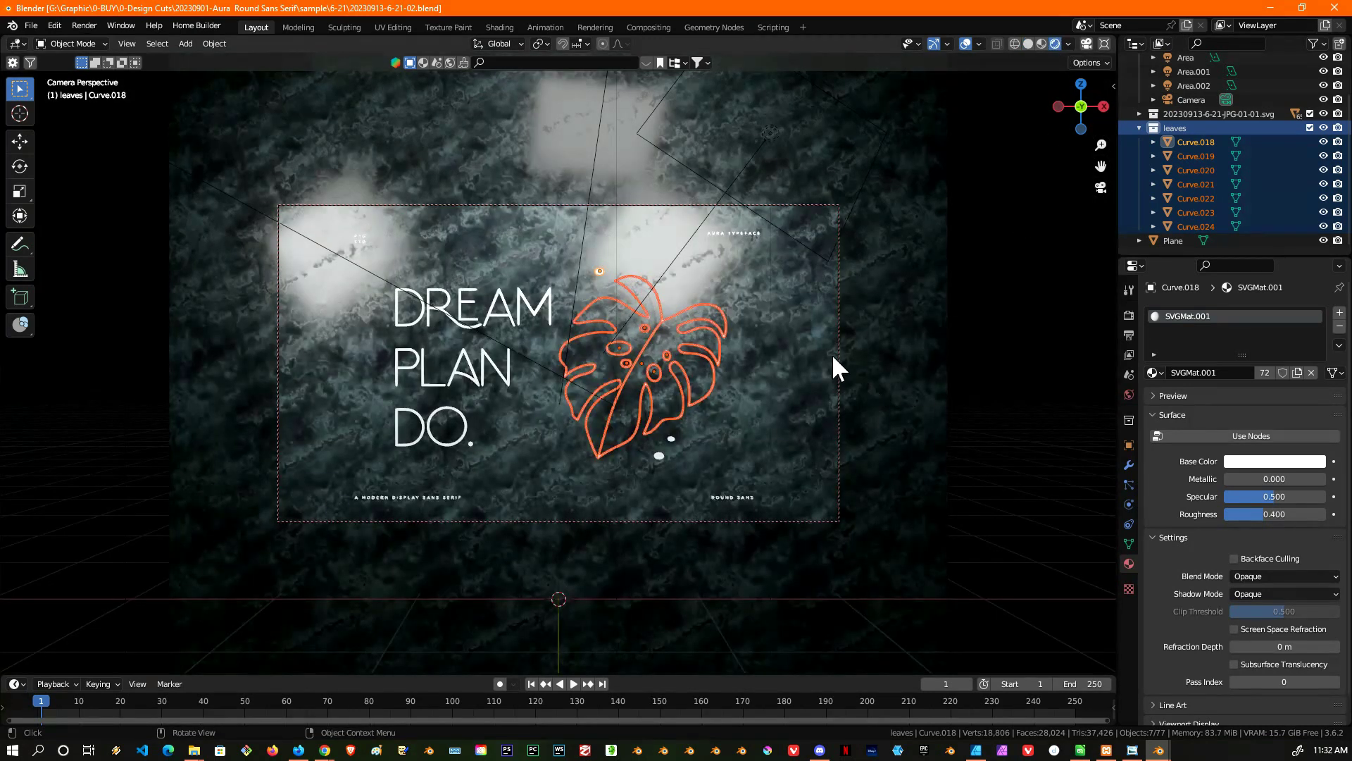
- Leave the camera view and examine the DREAM PLAN DO. lettering and leaf outline up close and at an angle
left_click(1101, 187)
scroll(958, 331, "up", 4)
scroll(900, 296, "down", 2)
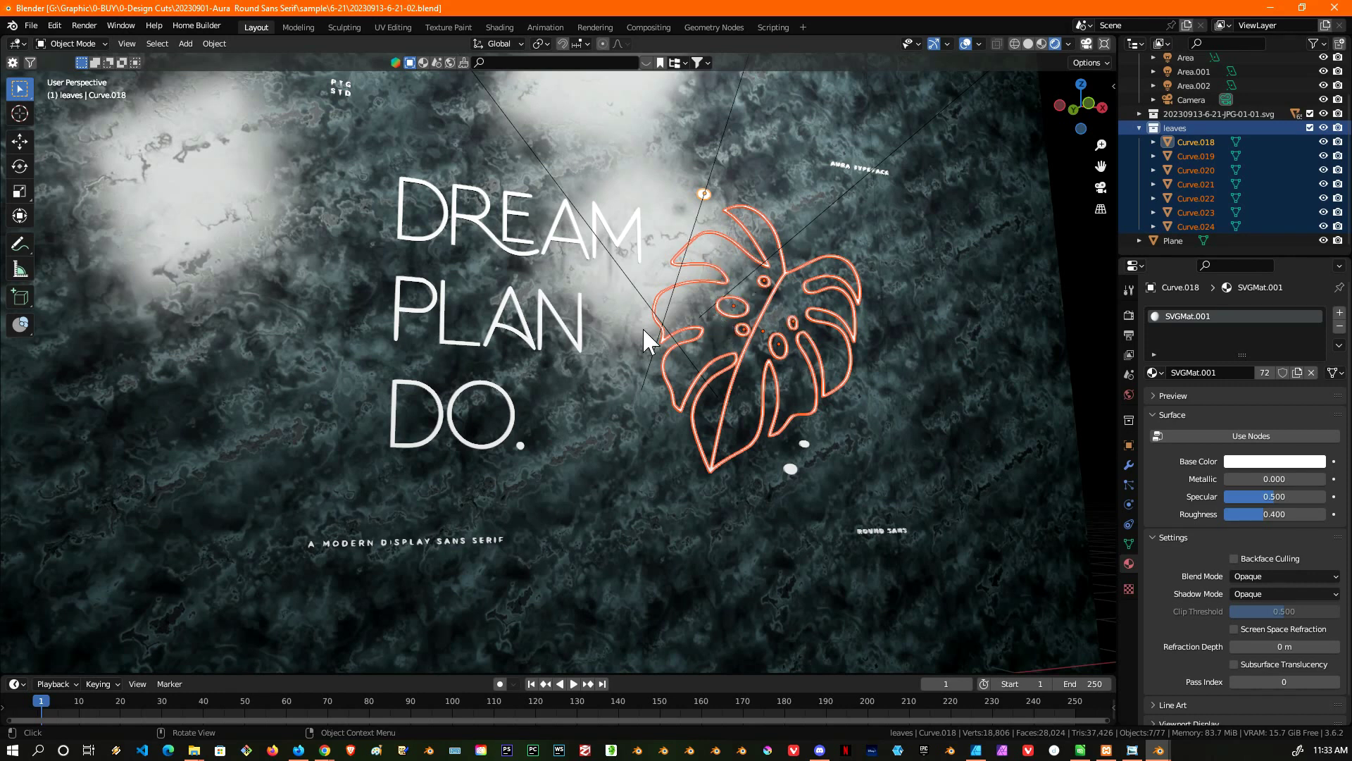
mouse_move(754, 276)
middle_mouse_down()
mouse_move(728, 252)
mouse_move(767, 262)
mouse_move(758, 280)
mouse_move(730, 269)
middle_mouse_up()
scroll(730, 268, "up", 3)
scroll(136, 320, "down", 3)
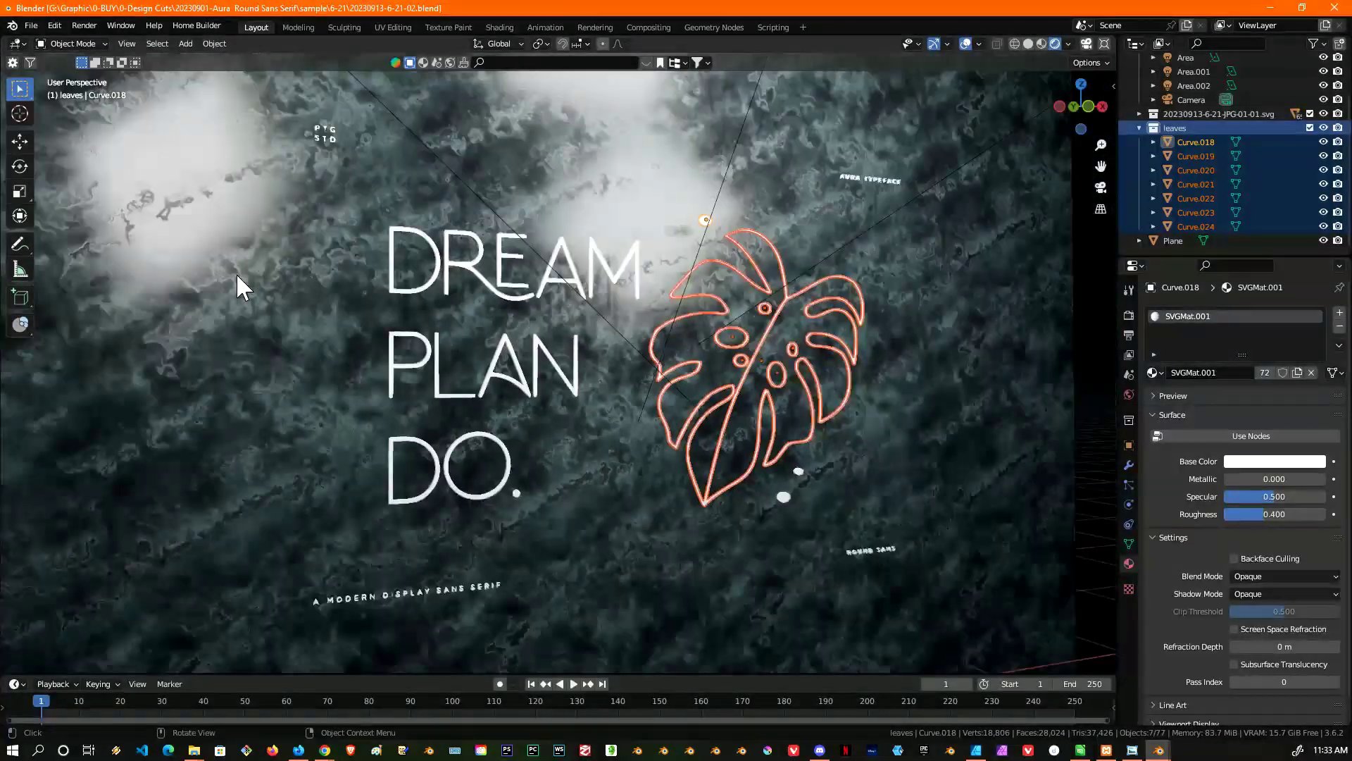
- Select the wall plane and examine its Black murble material behind the raised lettering from oblique angles
left_click(175, 327)
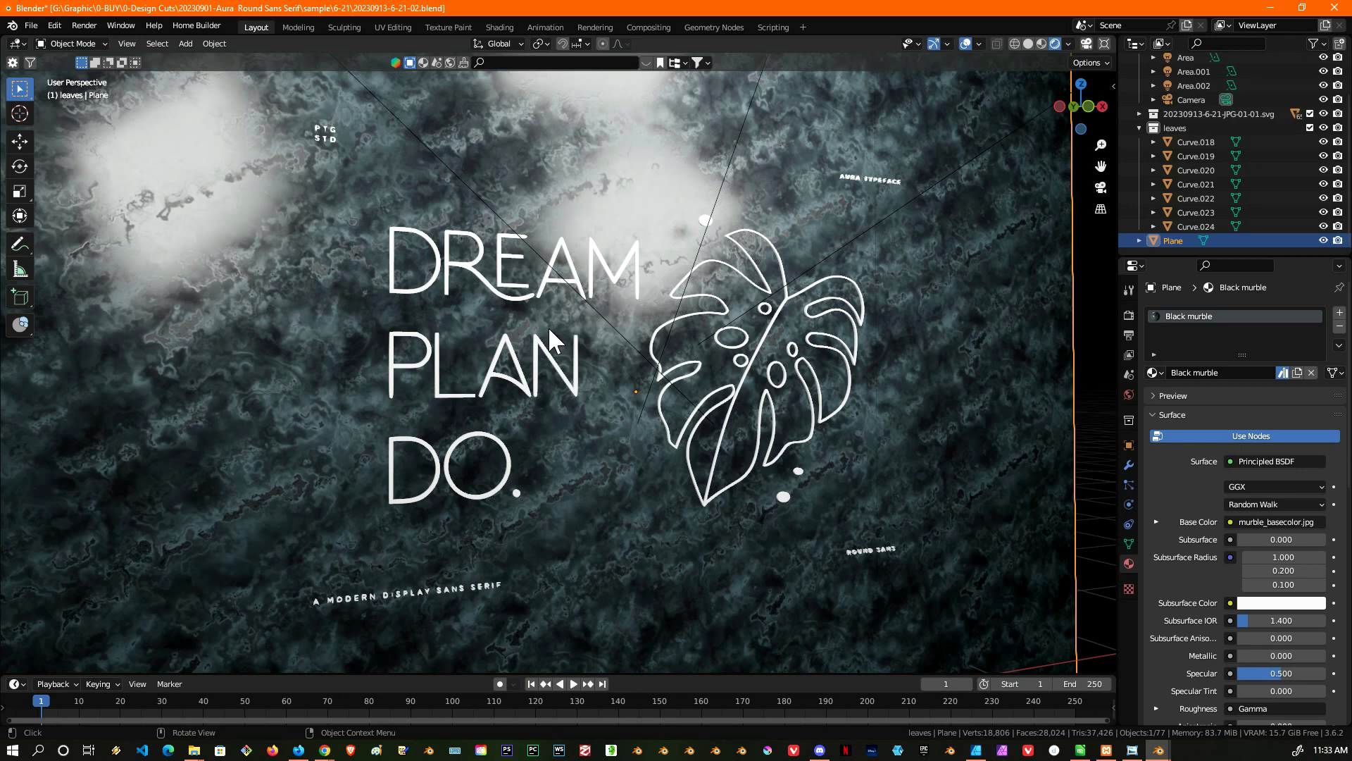
middle_click_drag(577, 302, 571, 307)
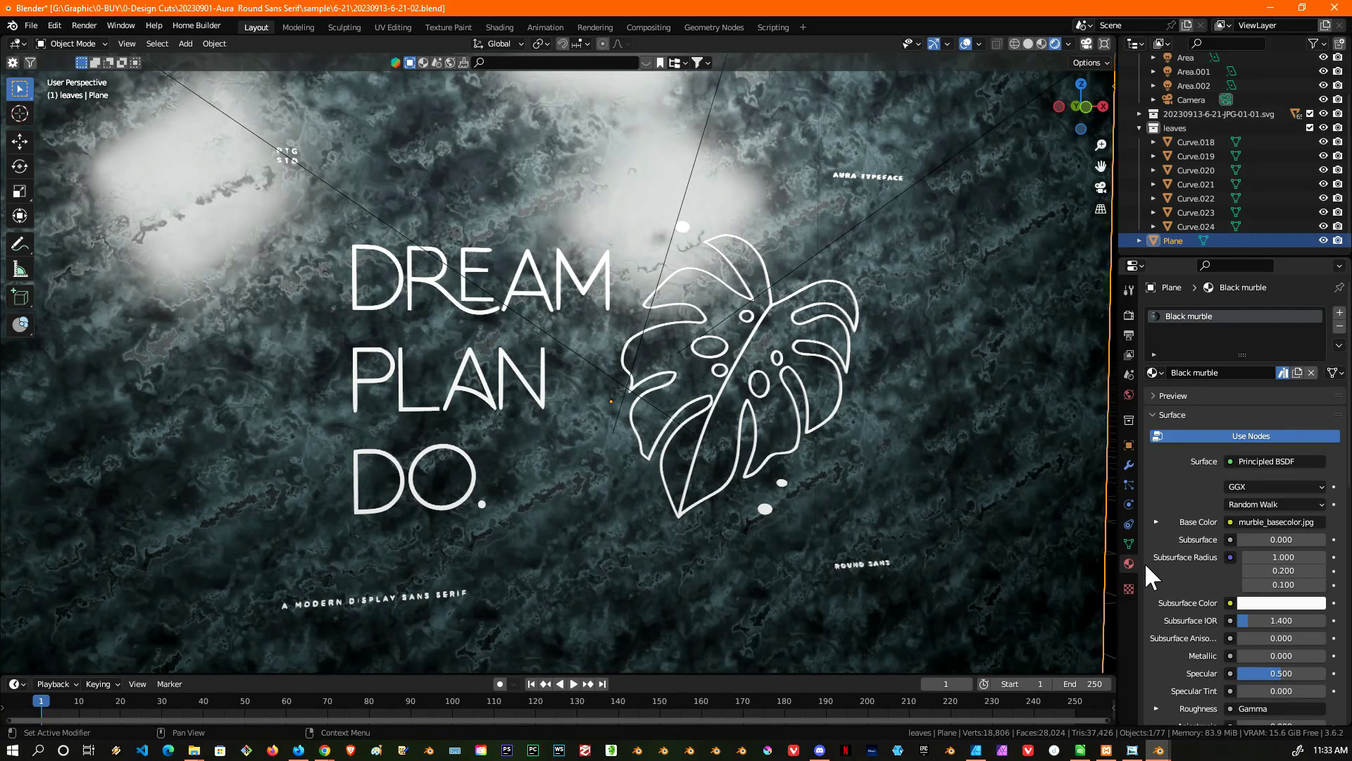
middle_click_drag(679, 306, 947, 300)
middle_click_drag(969, 296, 810, 472)
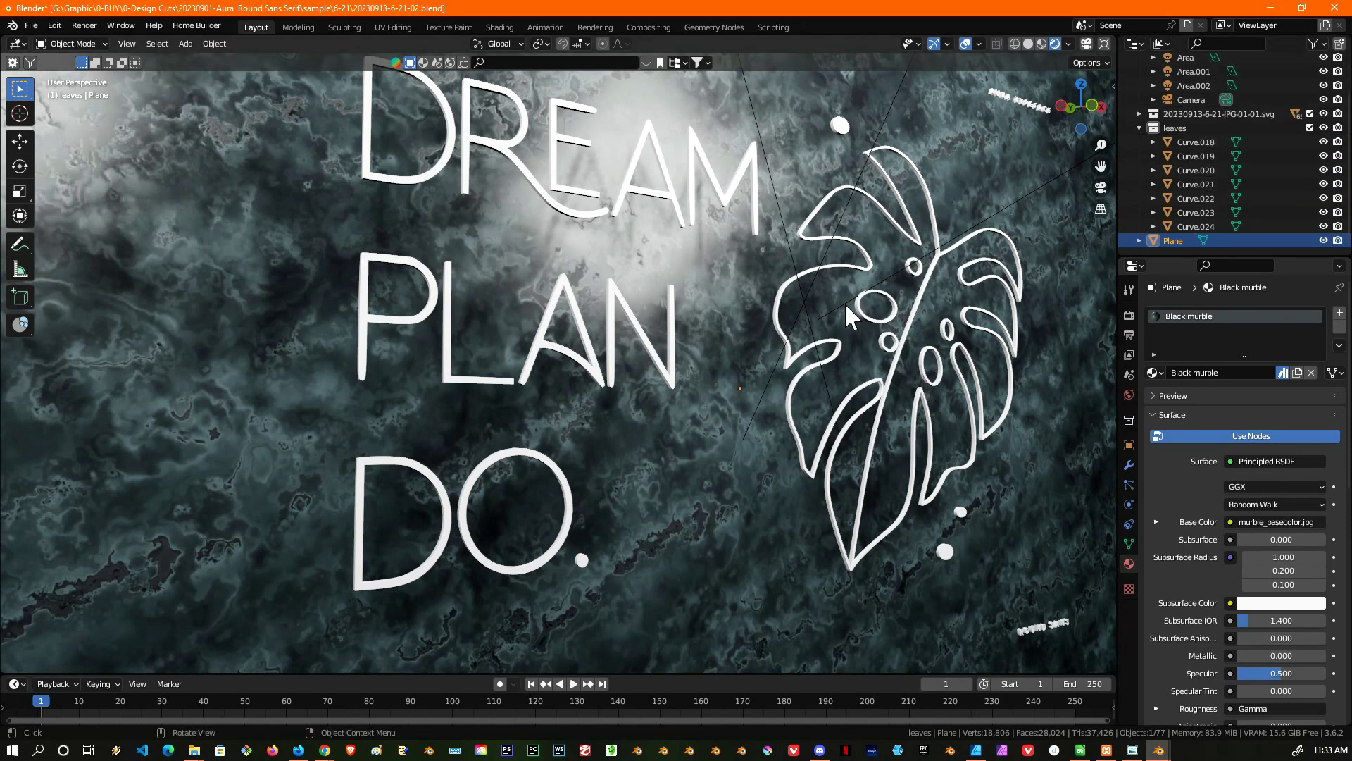
scroll(844, 302, "down", 2)
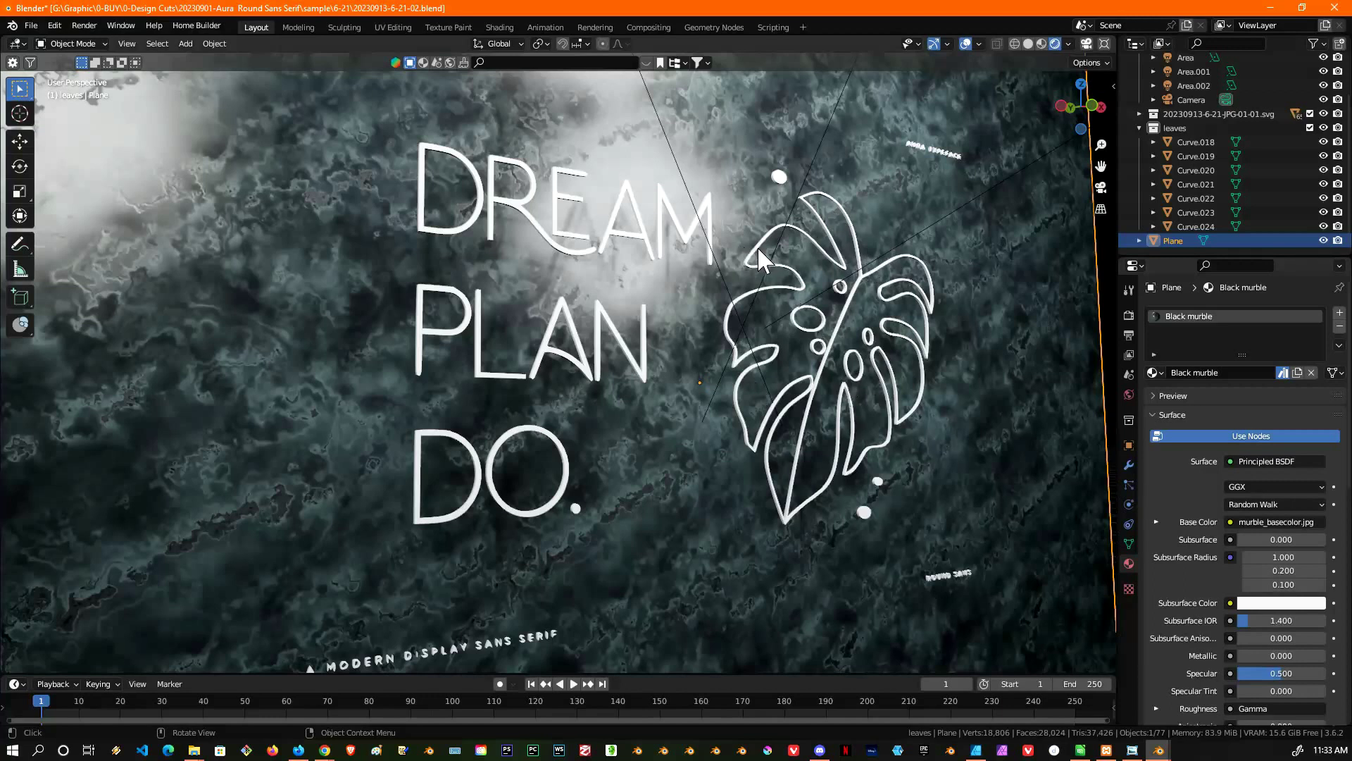
left_click(1267, 8)
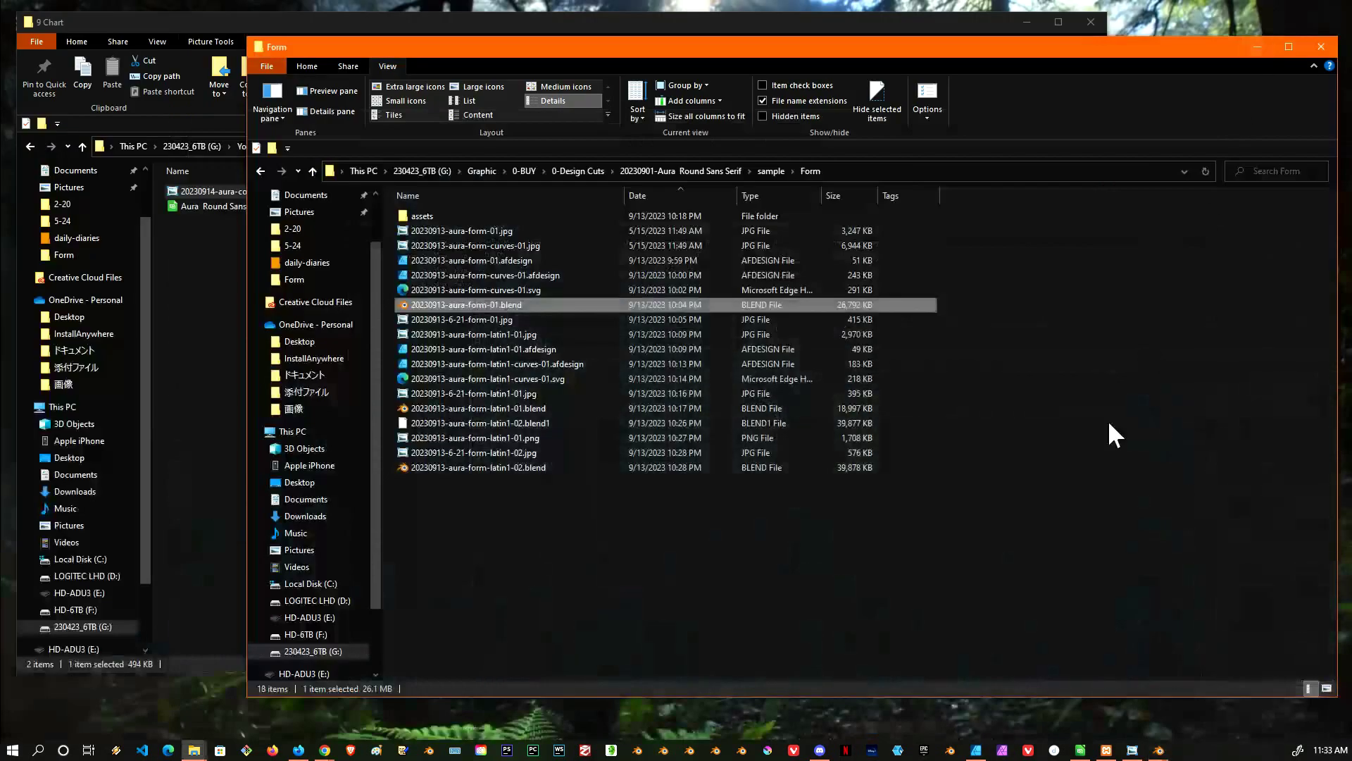
left_click(1158, 751)
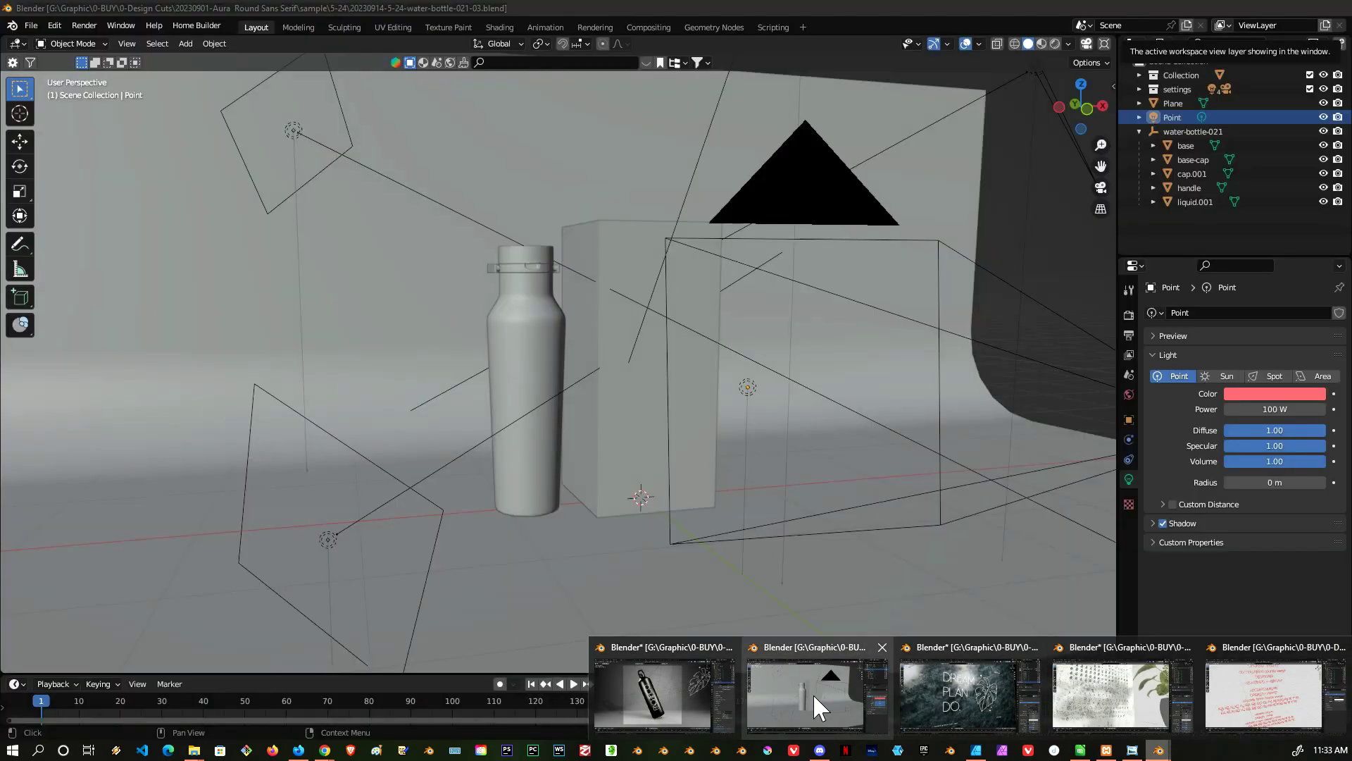
left_click(812, 693)
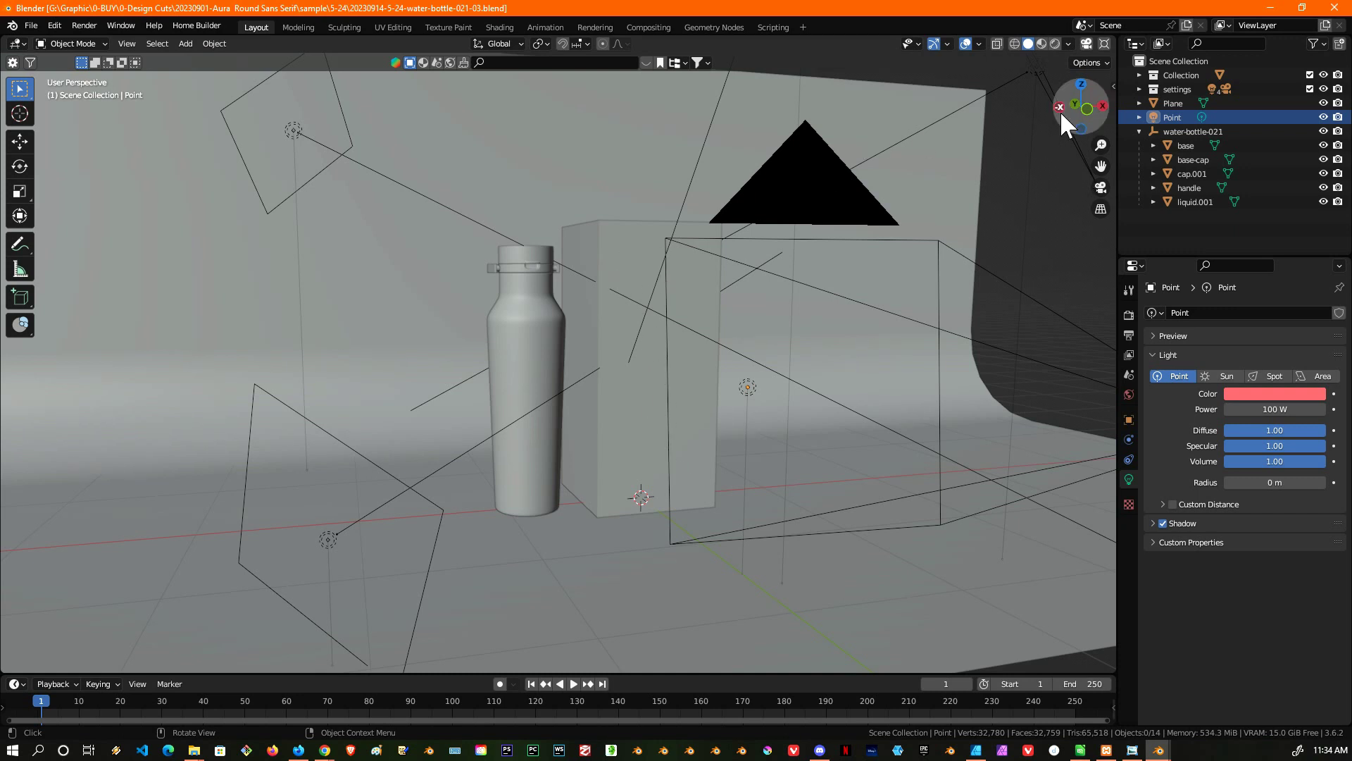
left_click(1054, 42)
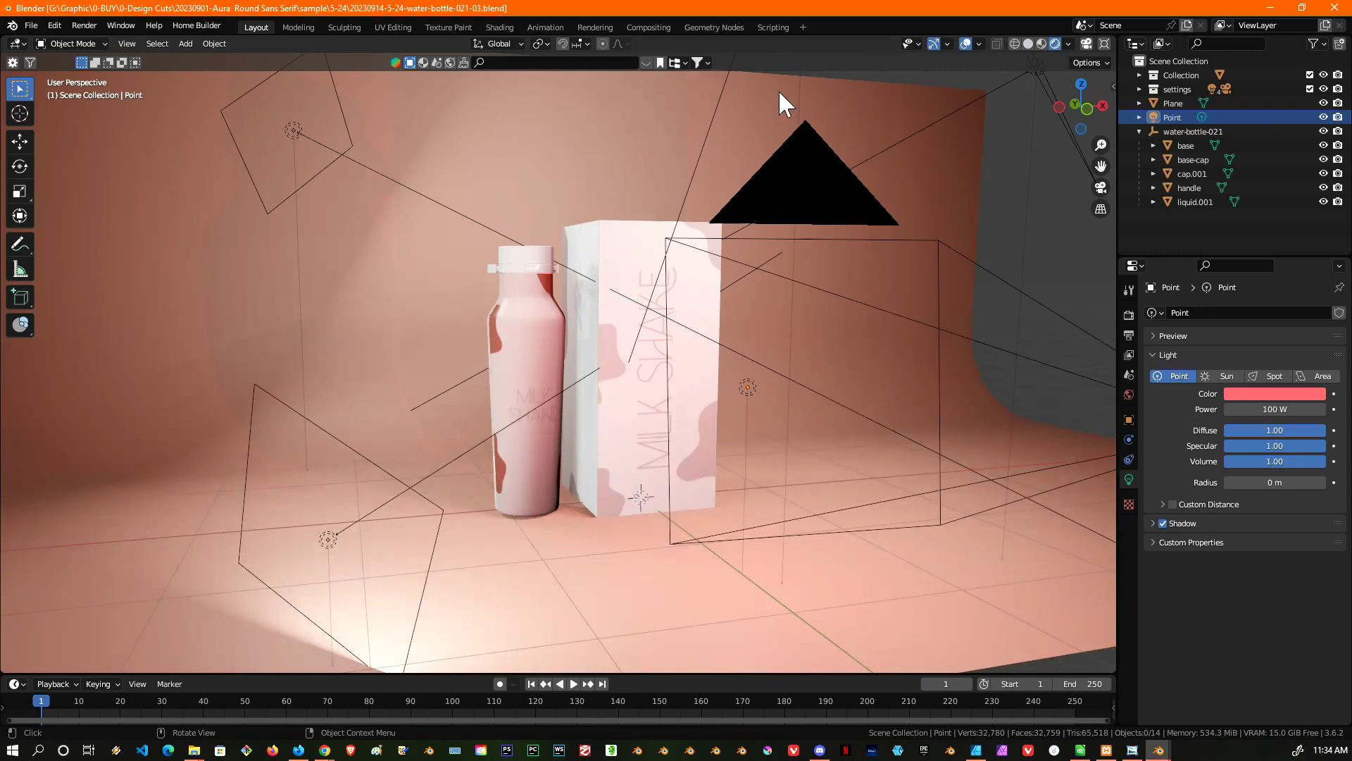
- Select the milk shake carton and examine its shader nodes, from the image texture through Principled BSDF to Material Output
left_click(630, 275)
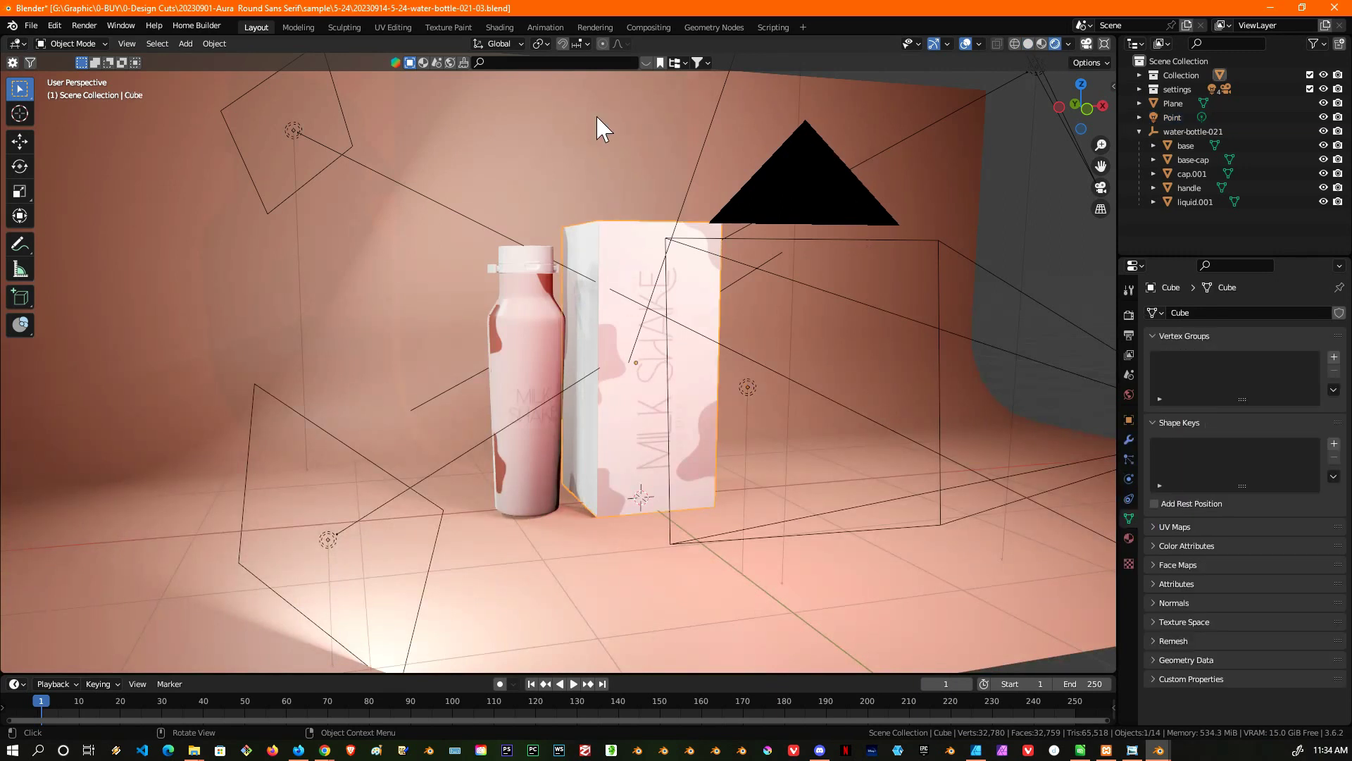
left_click(500, 27)
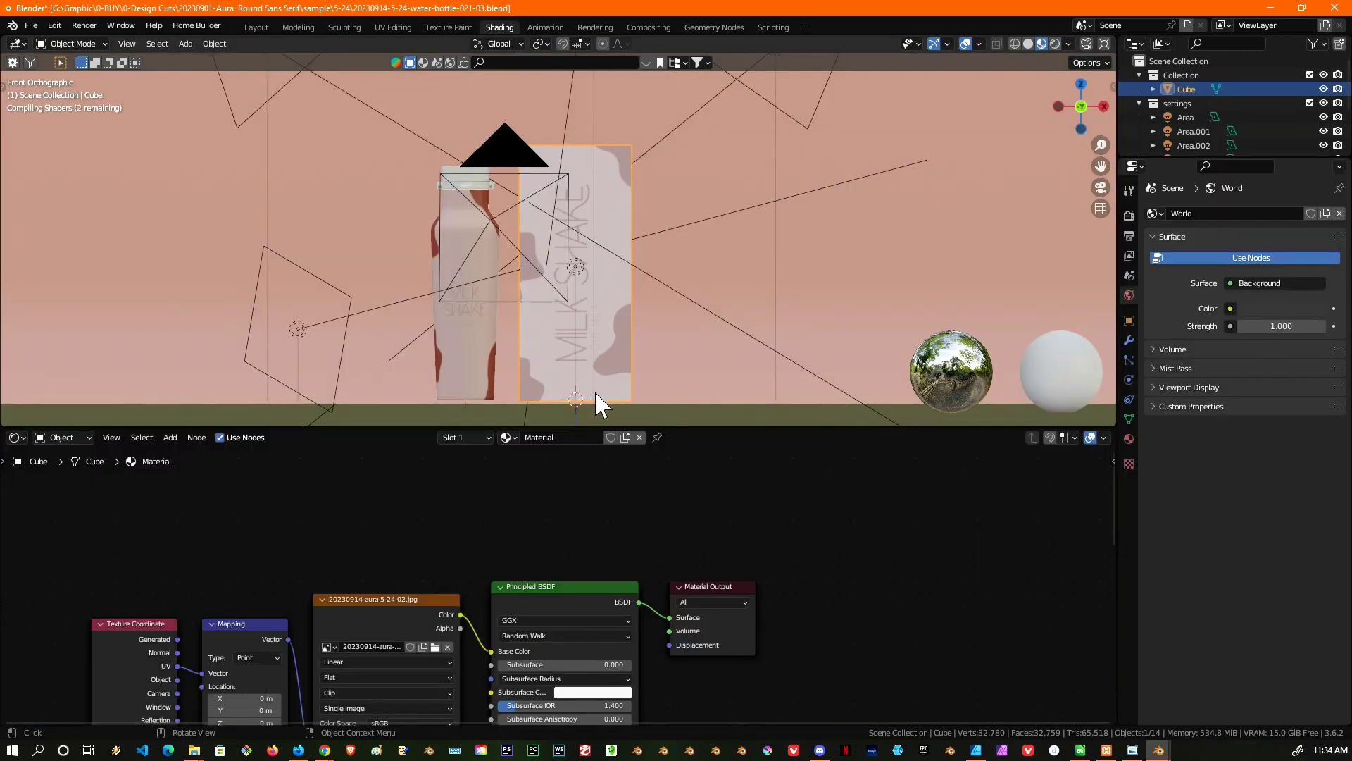
middle_click_drag(479, 531, 594, 444)
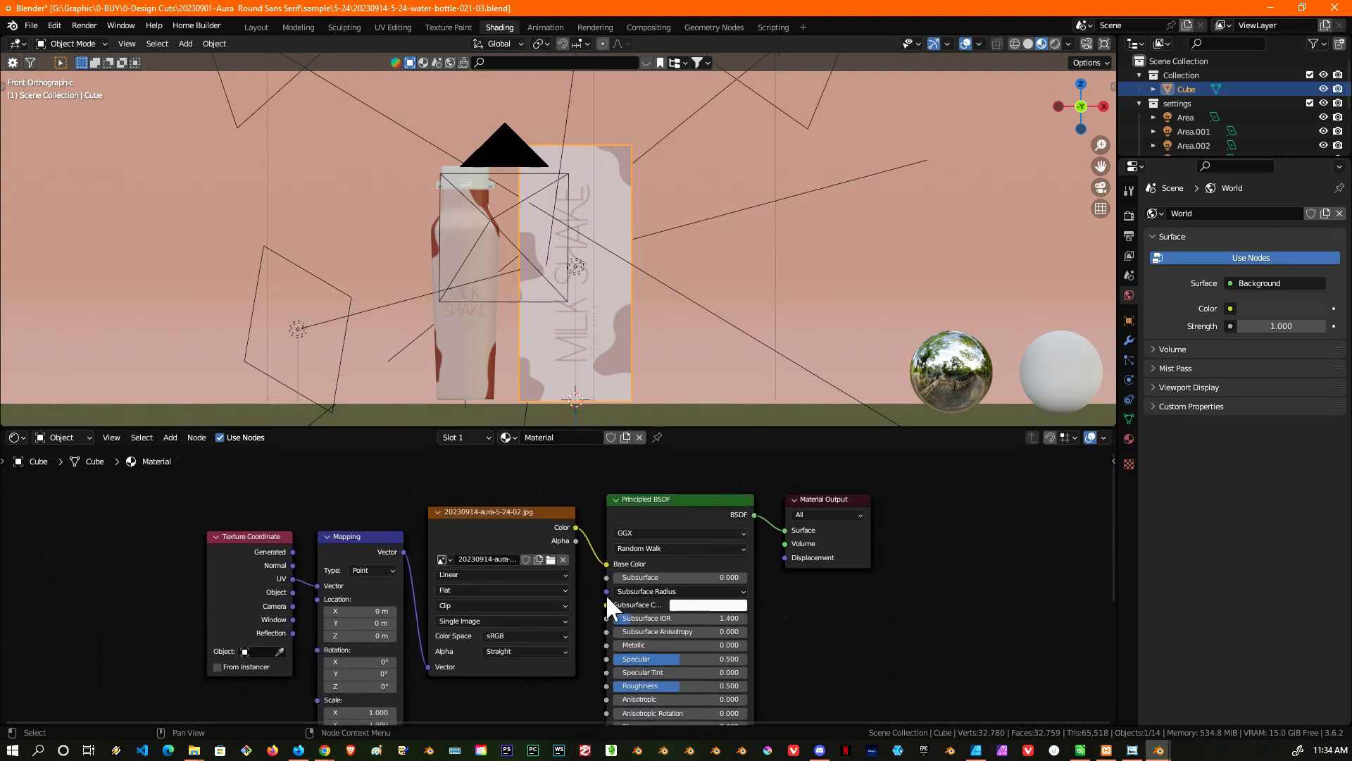
left_click(649, 504)
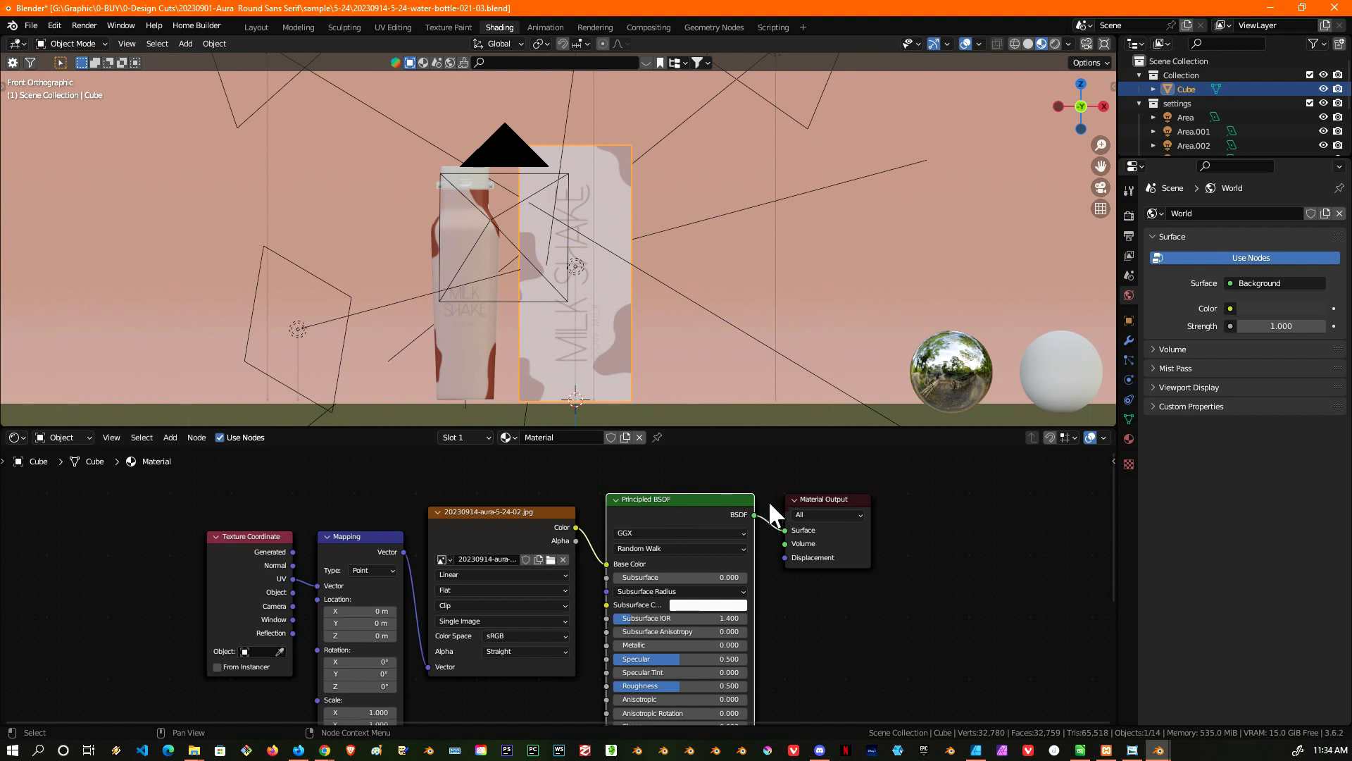
left_click(803, 496)
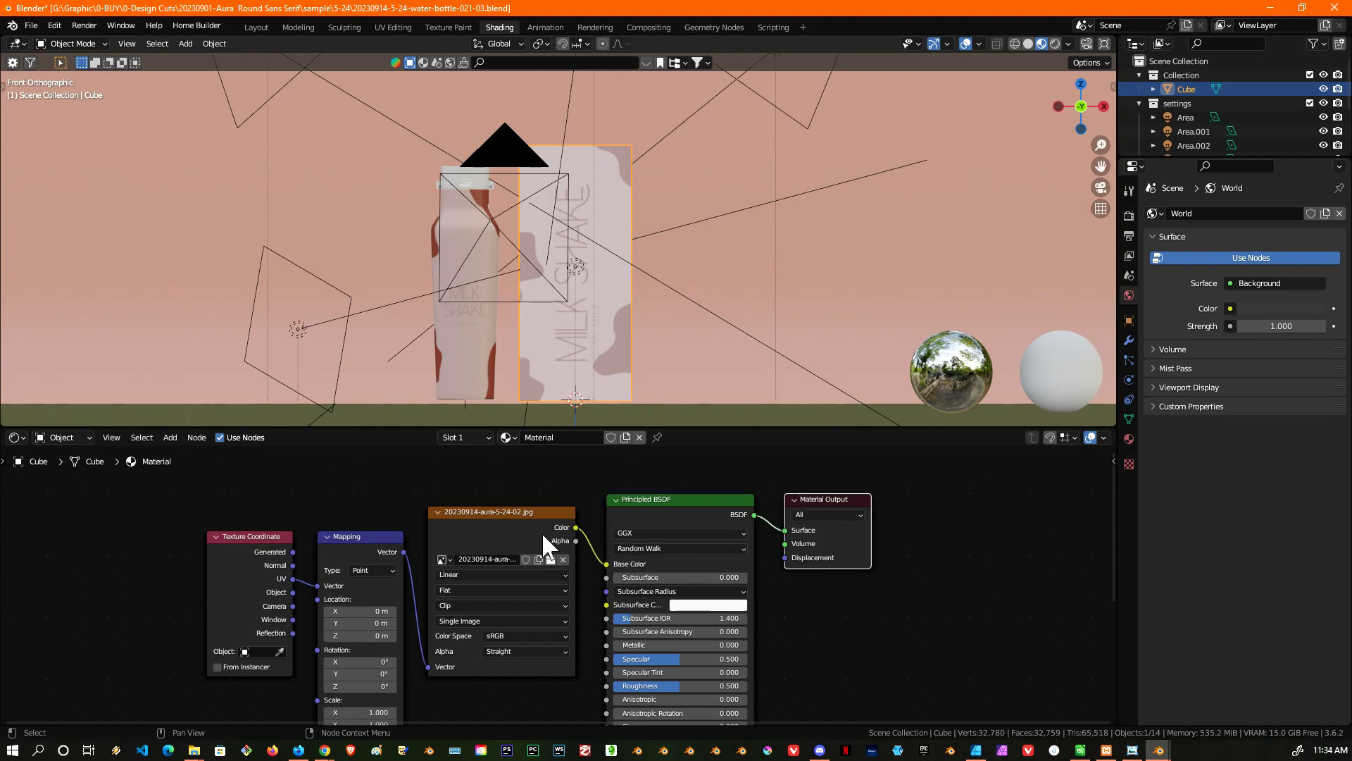
left_click(665, 508)
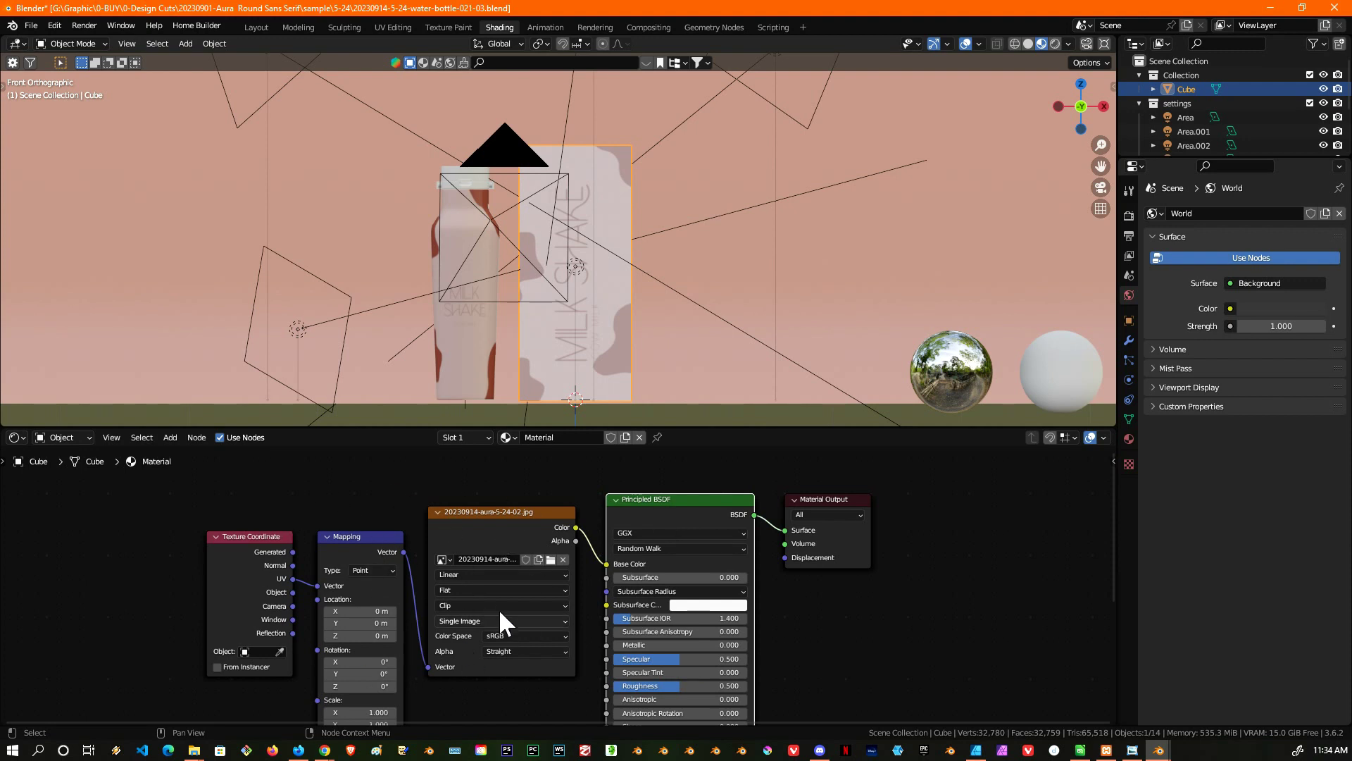
left_click(479, 510)
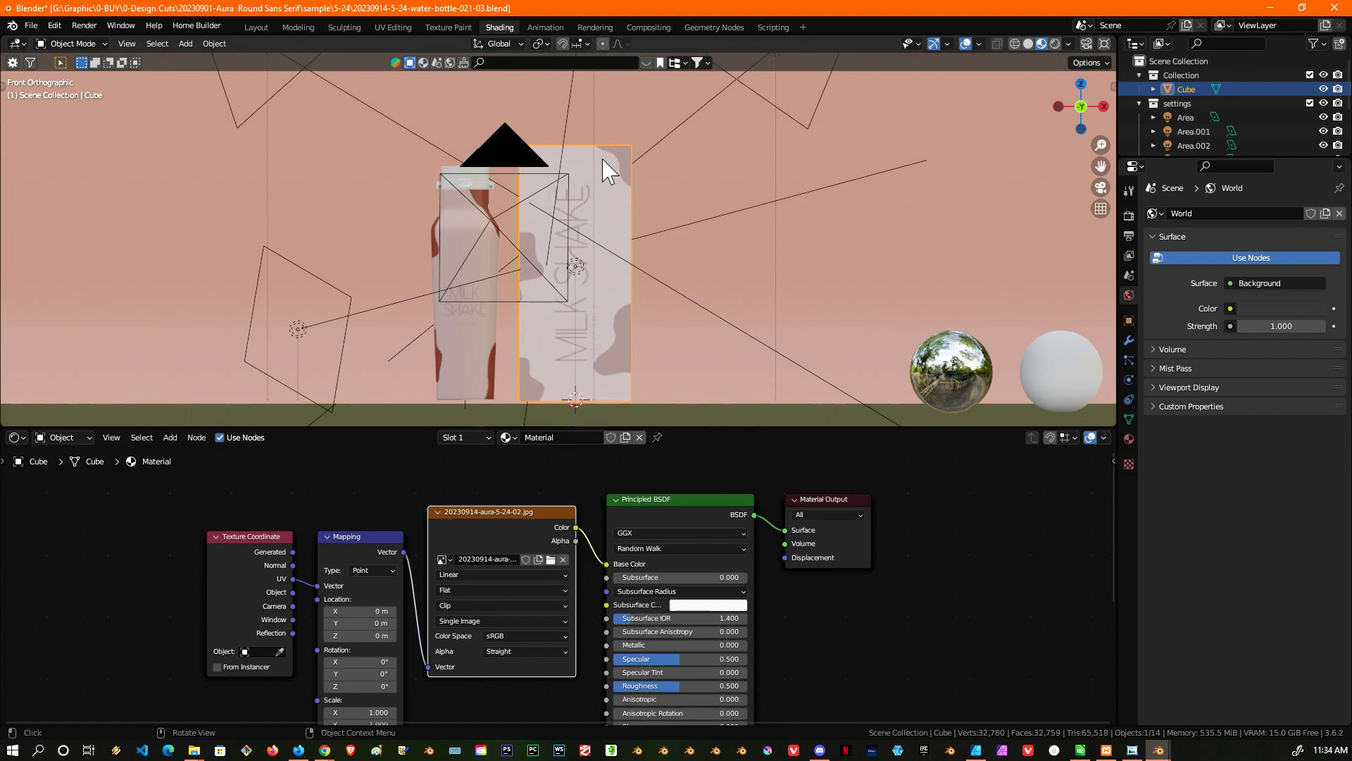
- Check the carton in the UV Editing workspace, return to Layout, and examine the carton and bottle from several angles
left_click(391, 27)
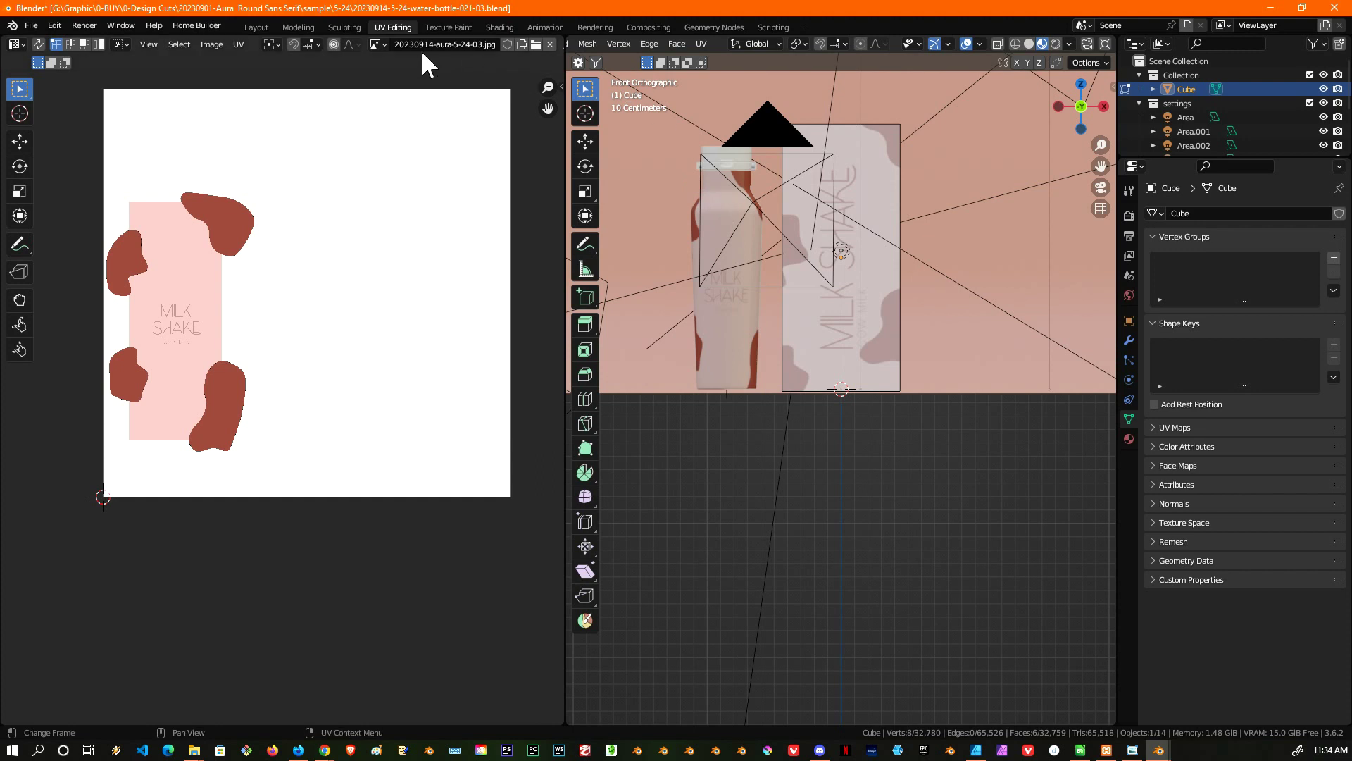
left_click(253, 27)
middle_click_drag(669, 340, 767, 346)
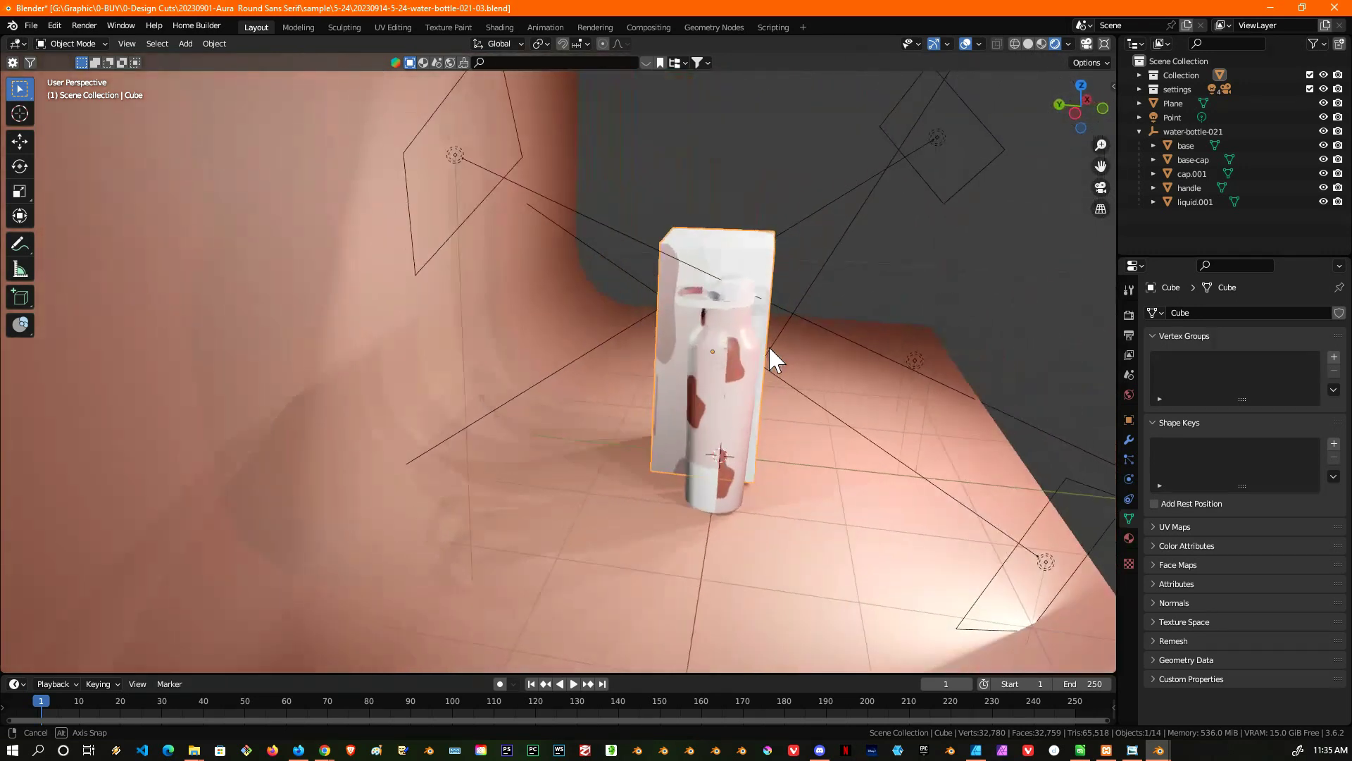
middle_click_drag(718, 386, 600, 350)
scroll(601, 350, "up", 2)
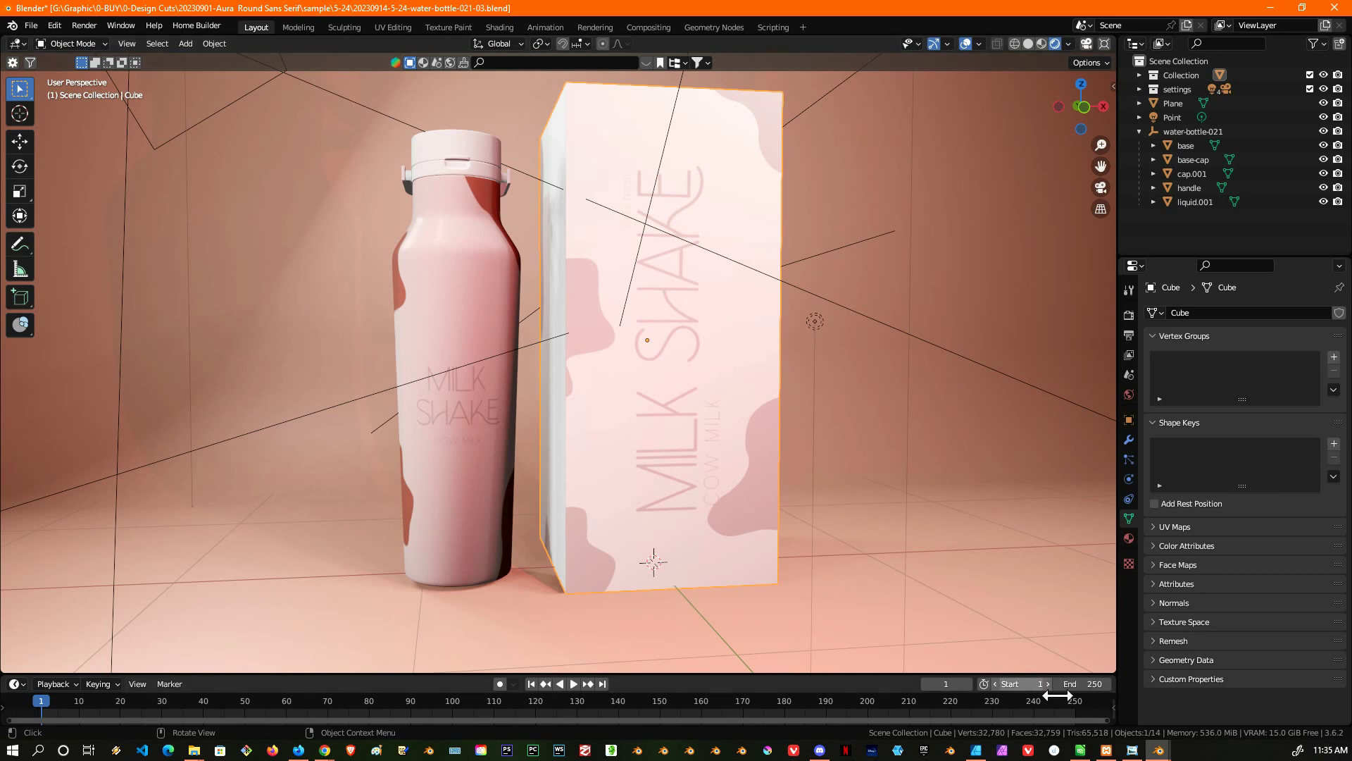
mouse_move(1165, 755)
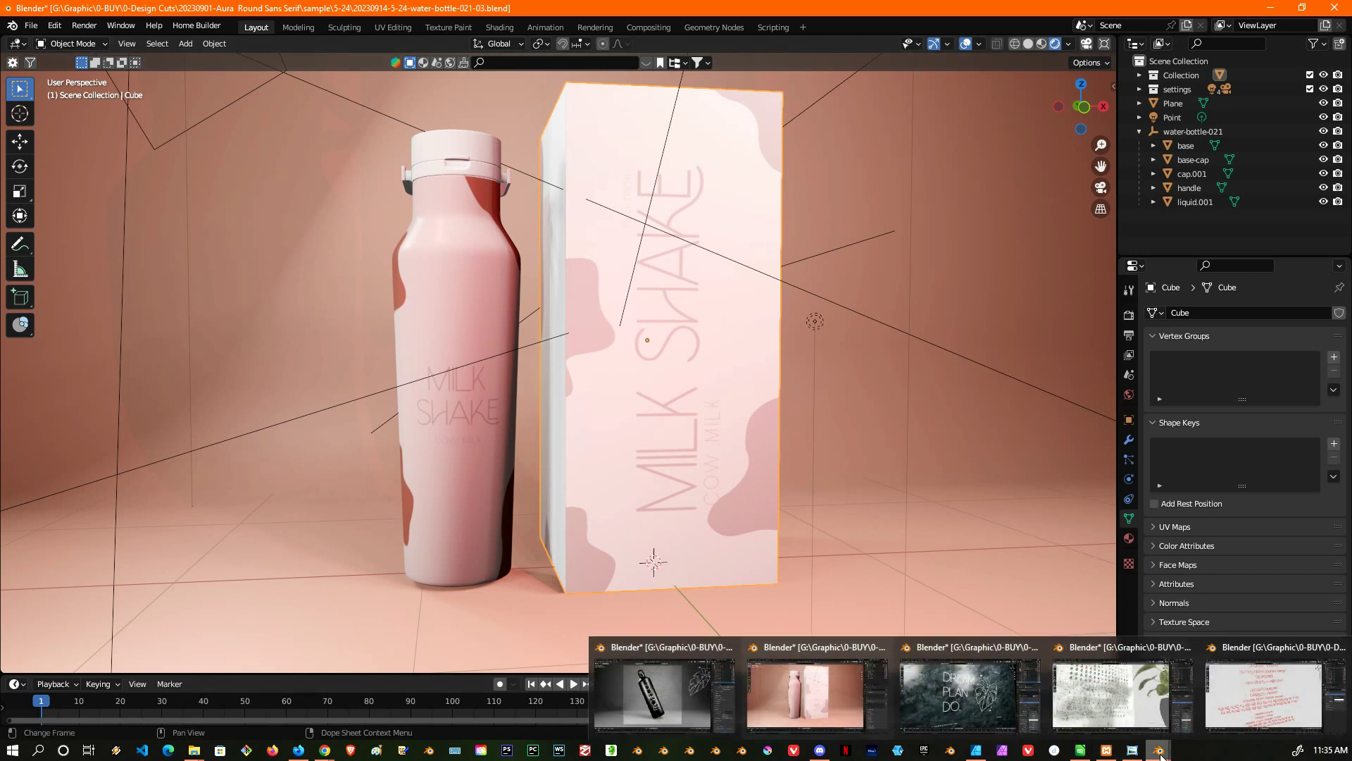
left_click(652, 696)
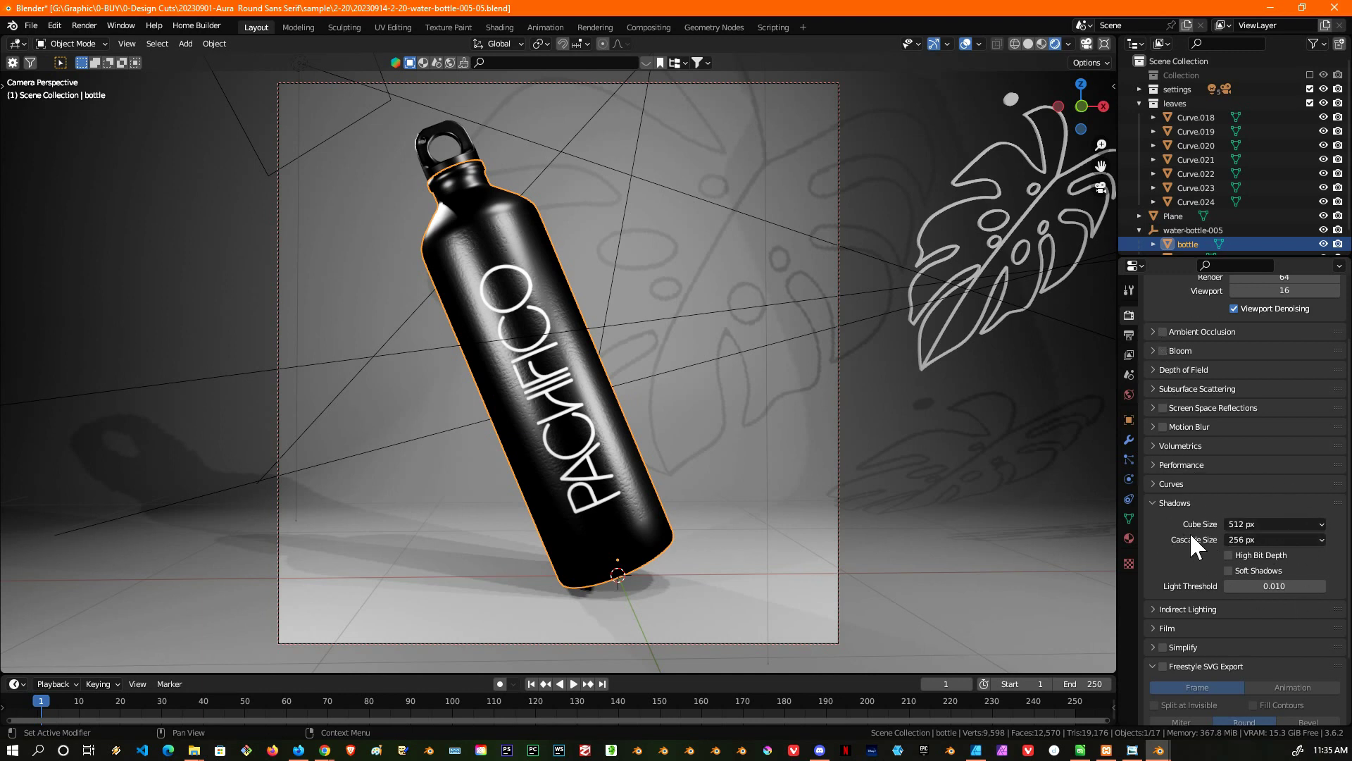
scroll(1256, 366, "up", 3)
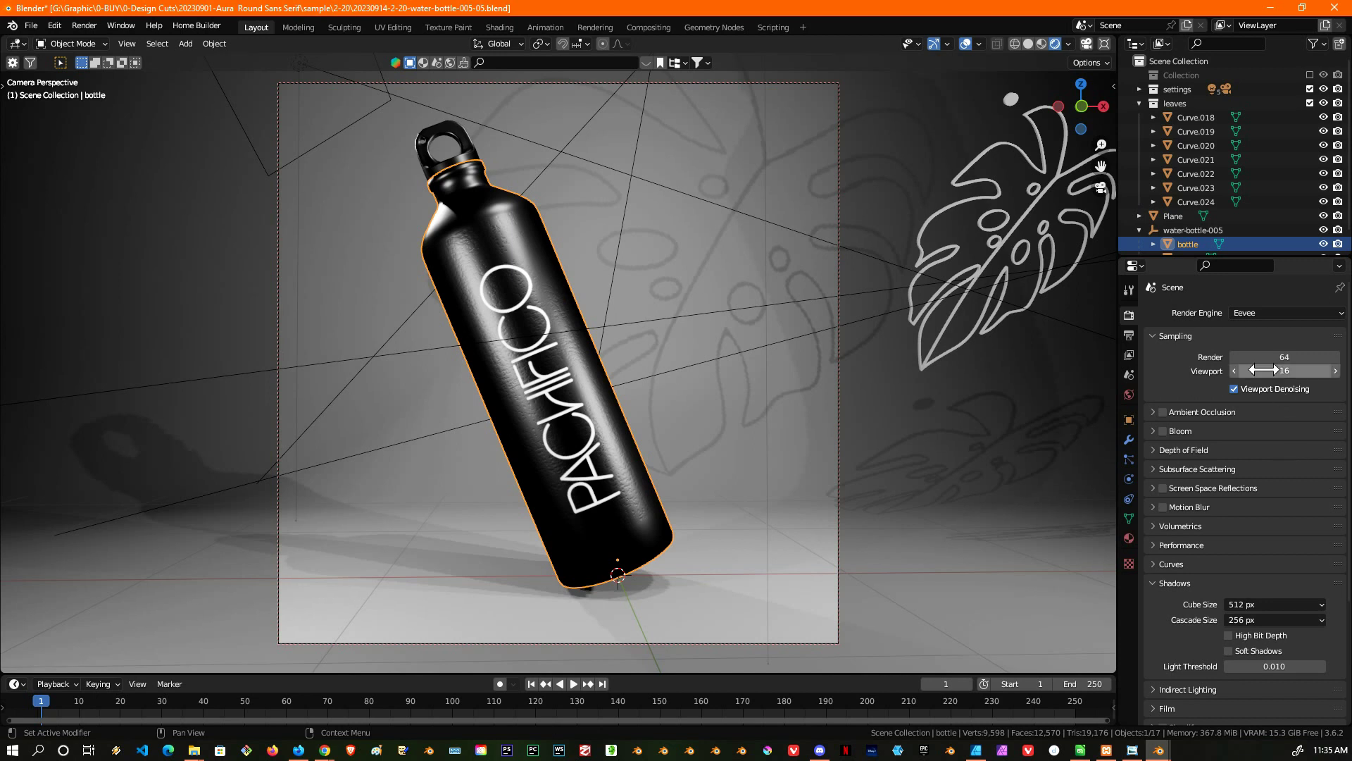
scroll(1262, 319, "down", 3)
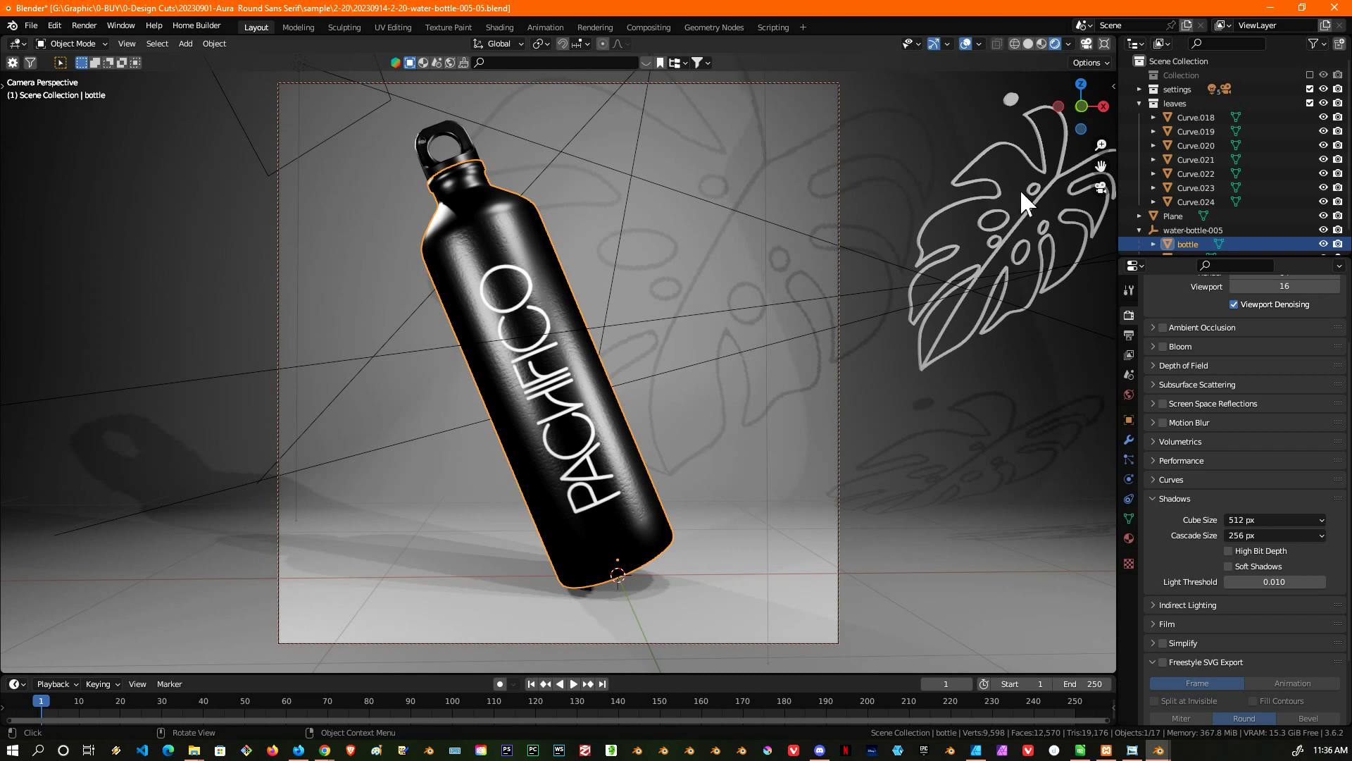
- Leave the camera view and examine the black bottle's PACHIFICO lettering and bumpy surface up close and as a whole
left_click(1100, 186)
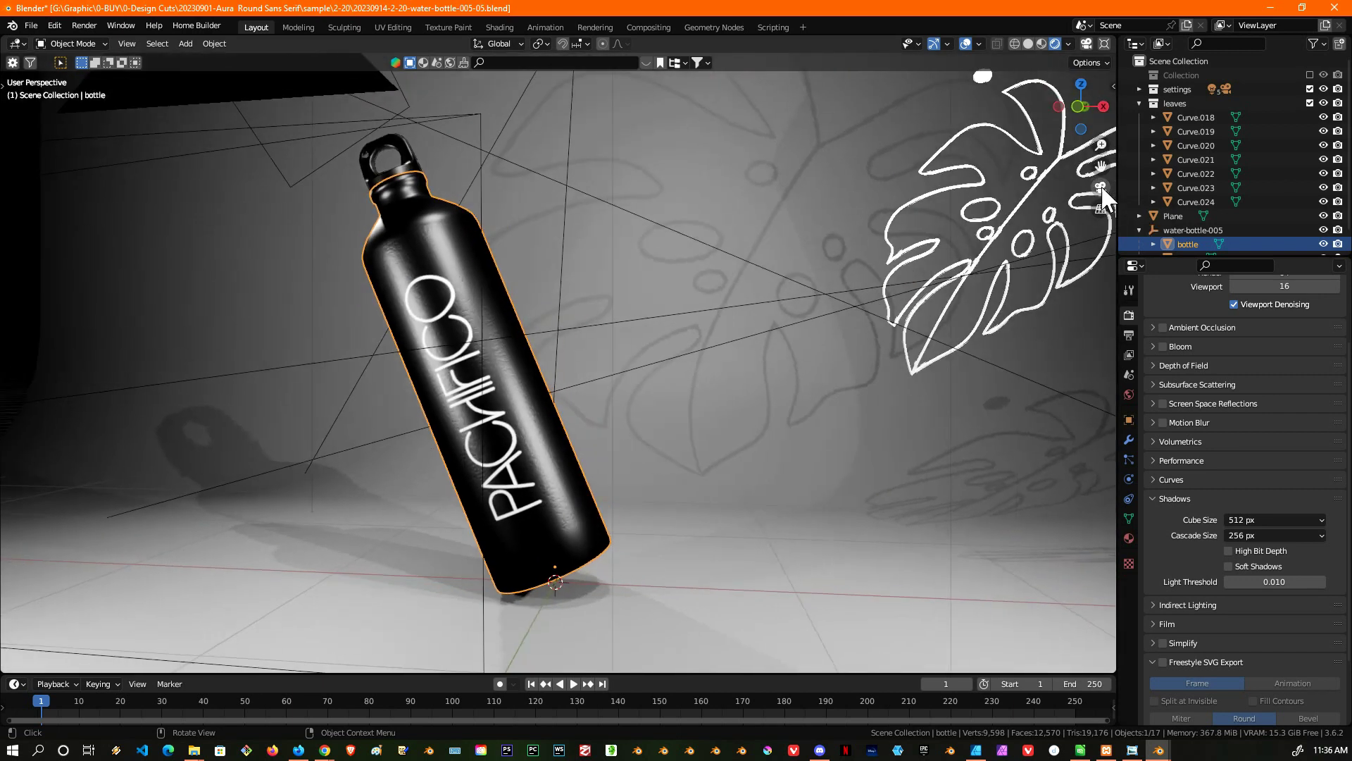
middle_click_drag(577, 302, 556, 305)
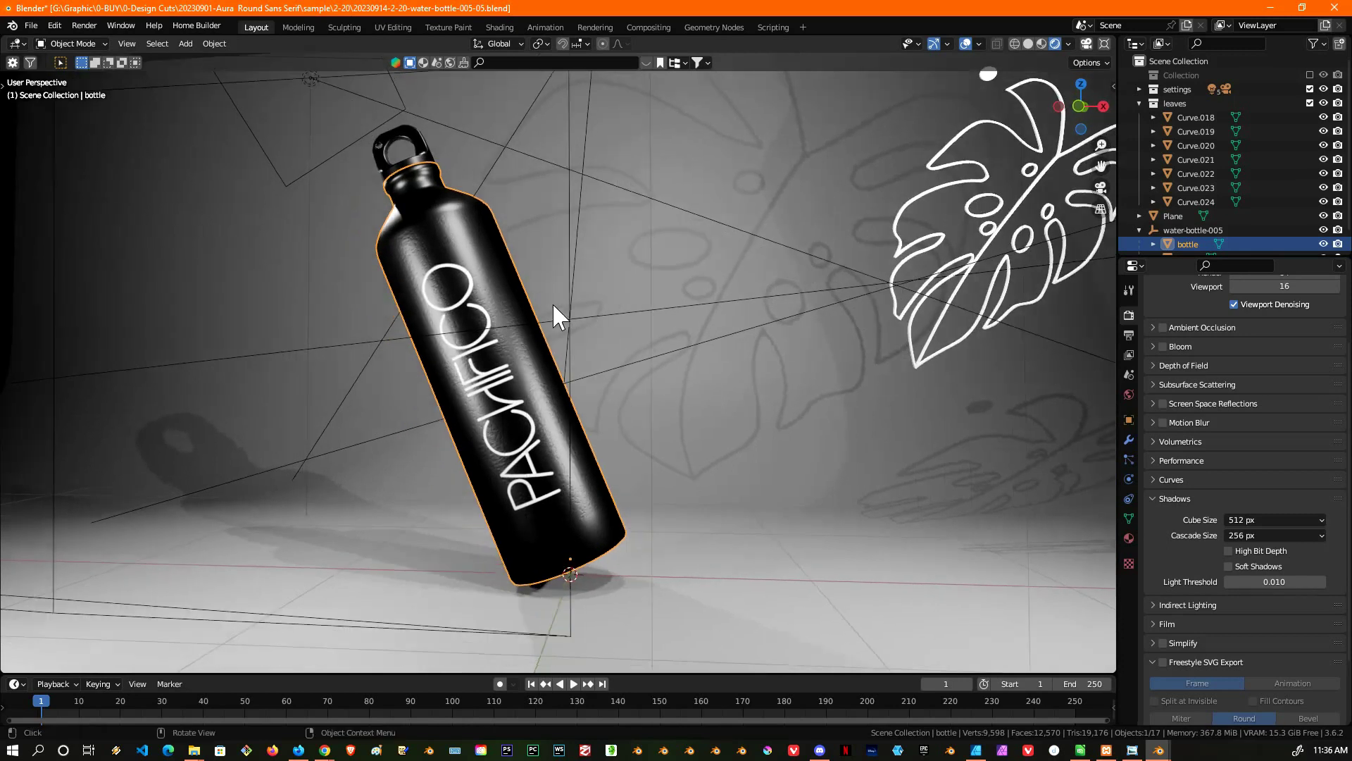
scroll(543, 341, "up", 10)
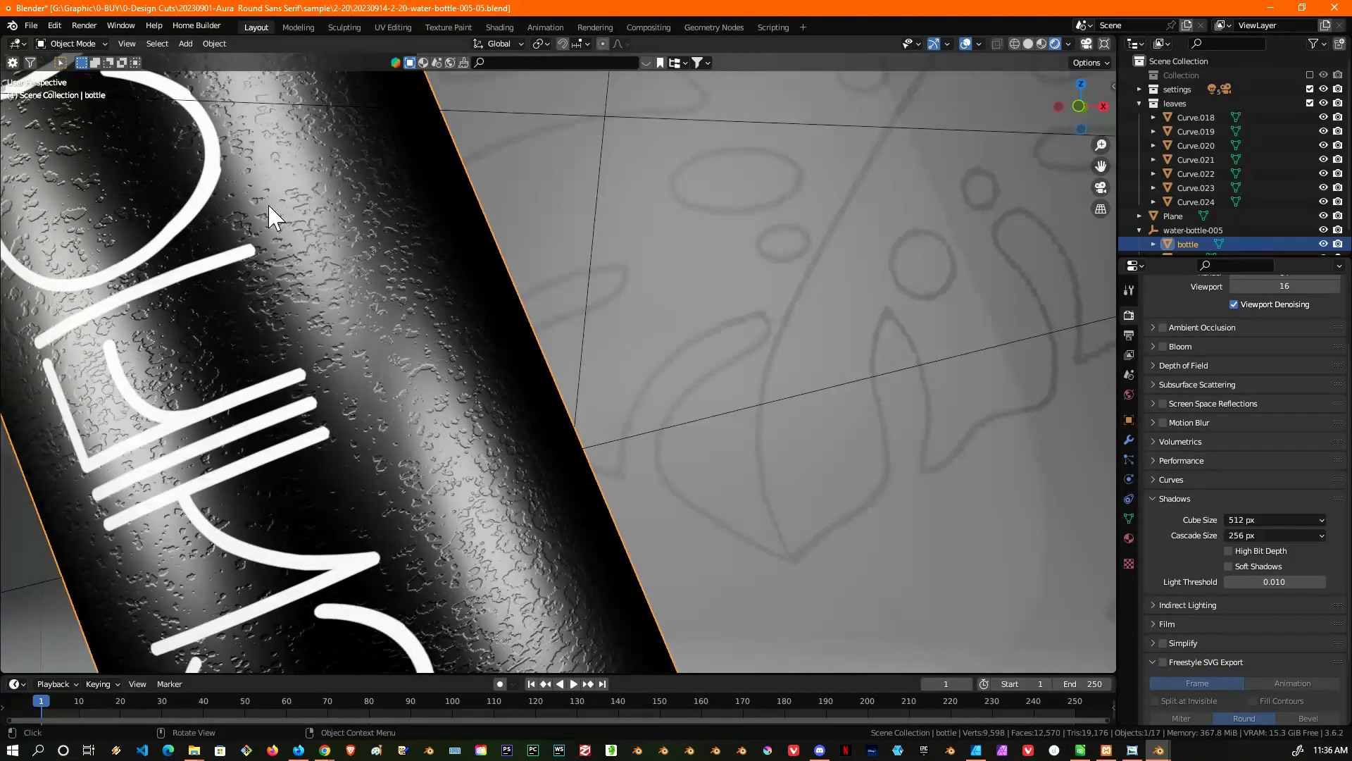
middle_click_drag(307, 394, 315, 317)
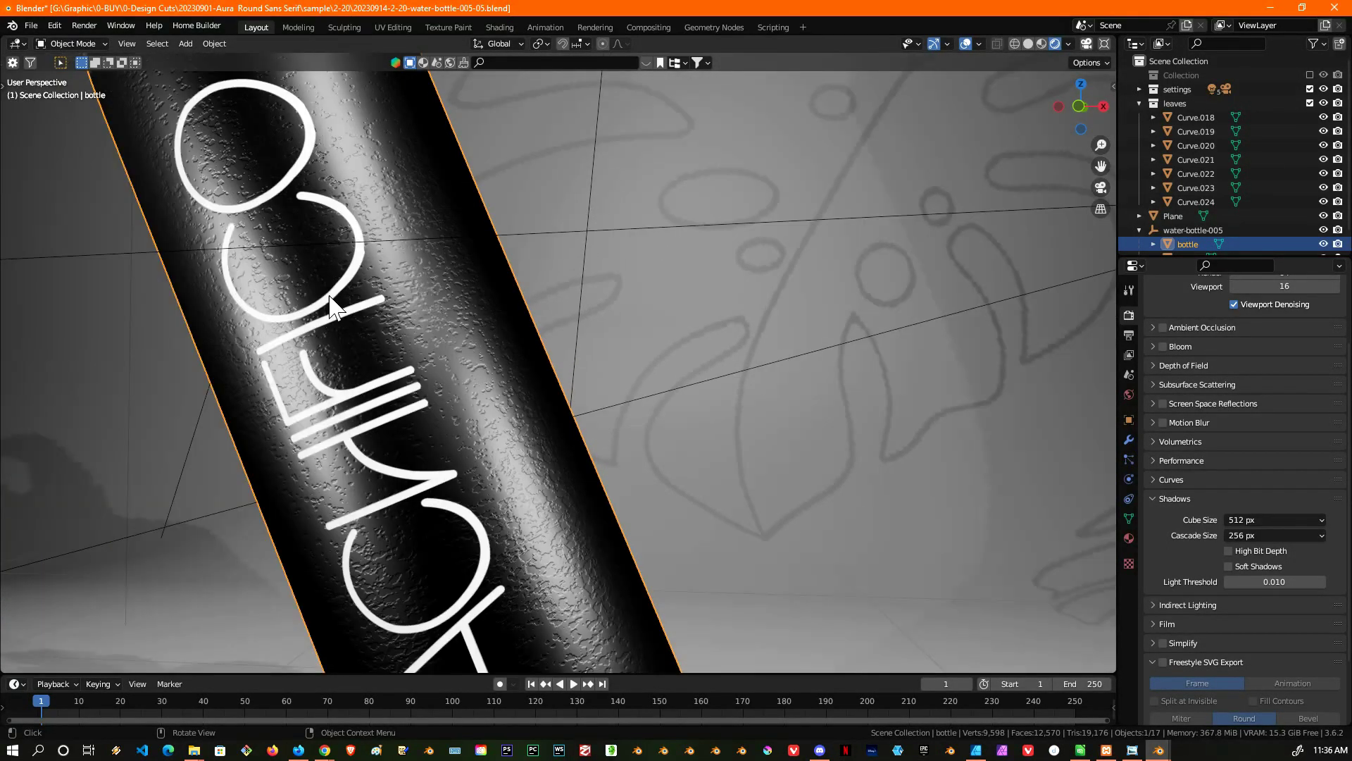
scroll(346, 284, "up", 5)
scroll(344, 285, "down", 10)
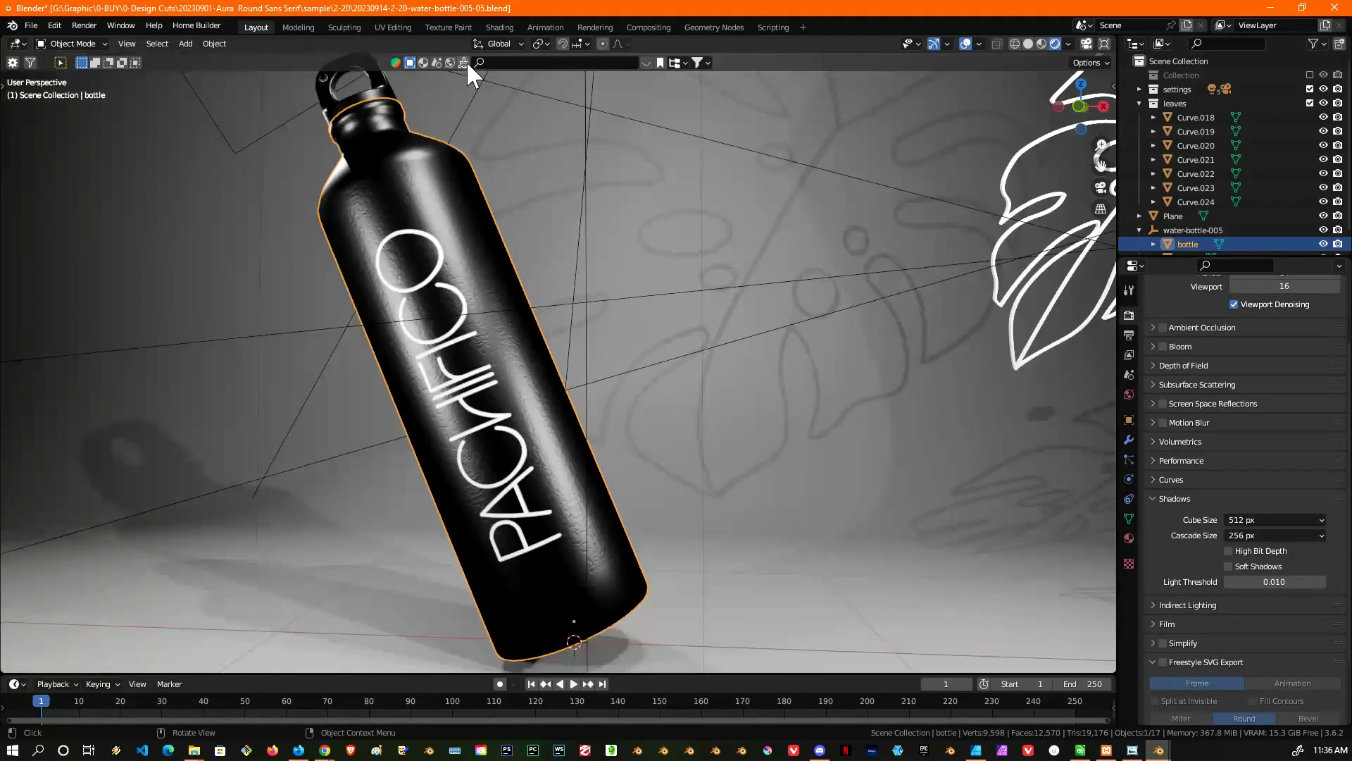
- Open the bottle's material in the Shading workspace and examine how the png-inkpad_vol1_03.jpg texture feeds the Displacement node and Material Output
left_click(497, 26)
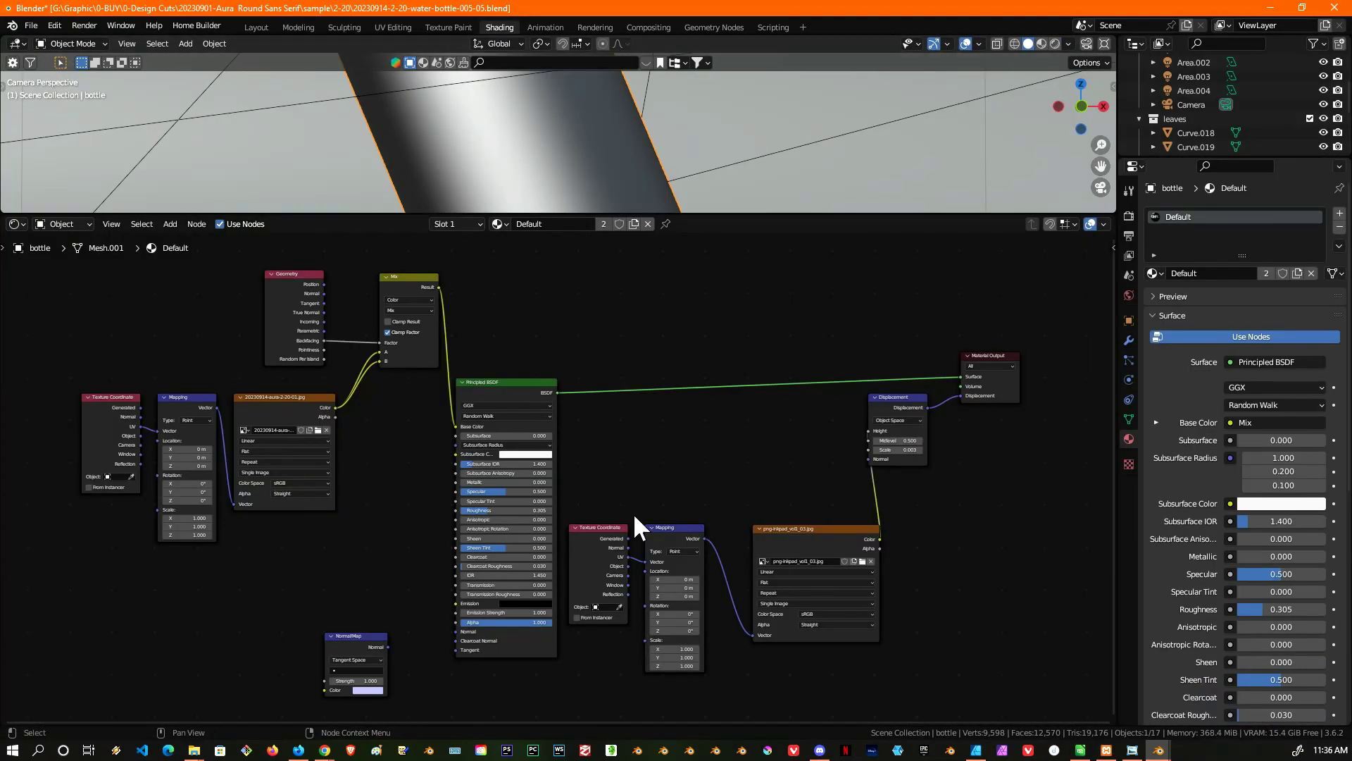
scroll(847, 637, "up", 4)
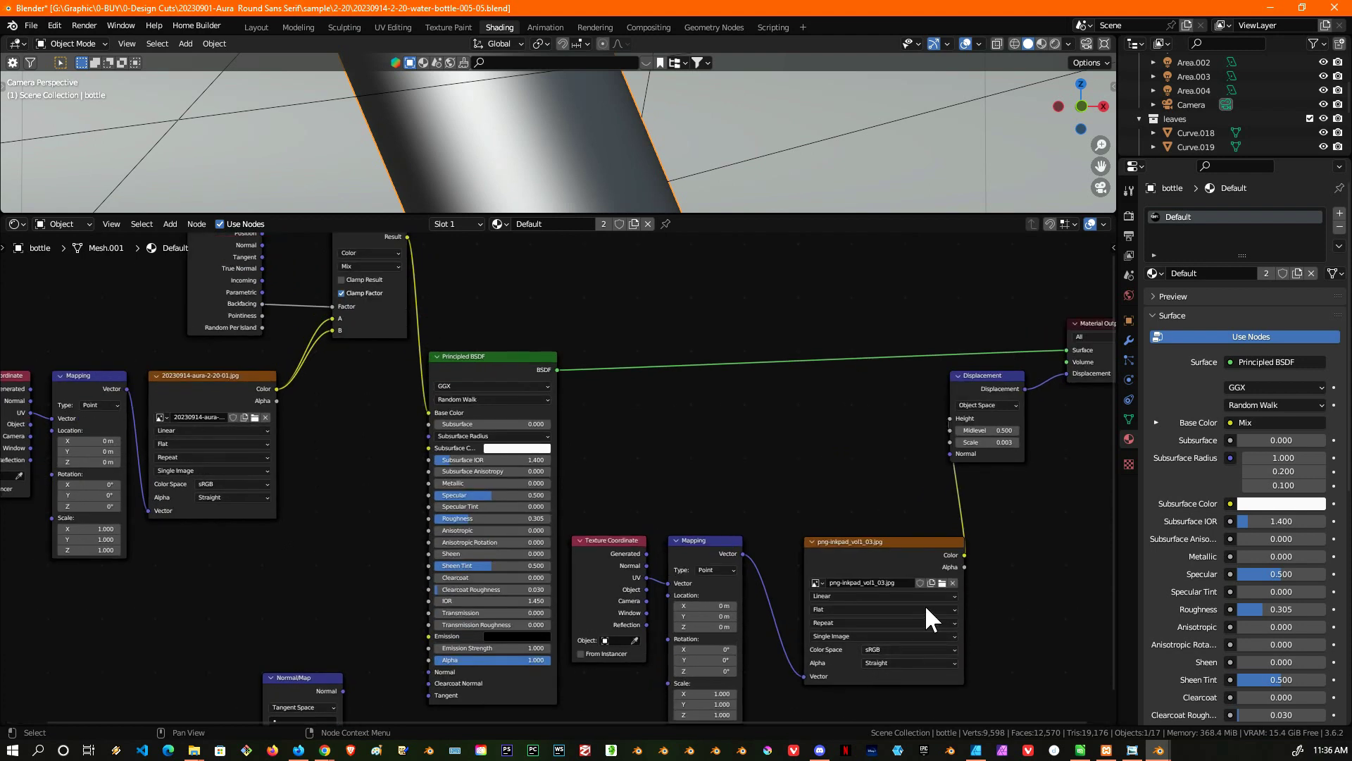
middle_click_drag(873, 479, 684, 418)
scroll(685, 418, "up", 1)
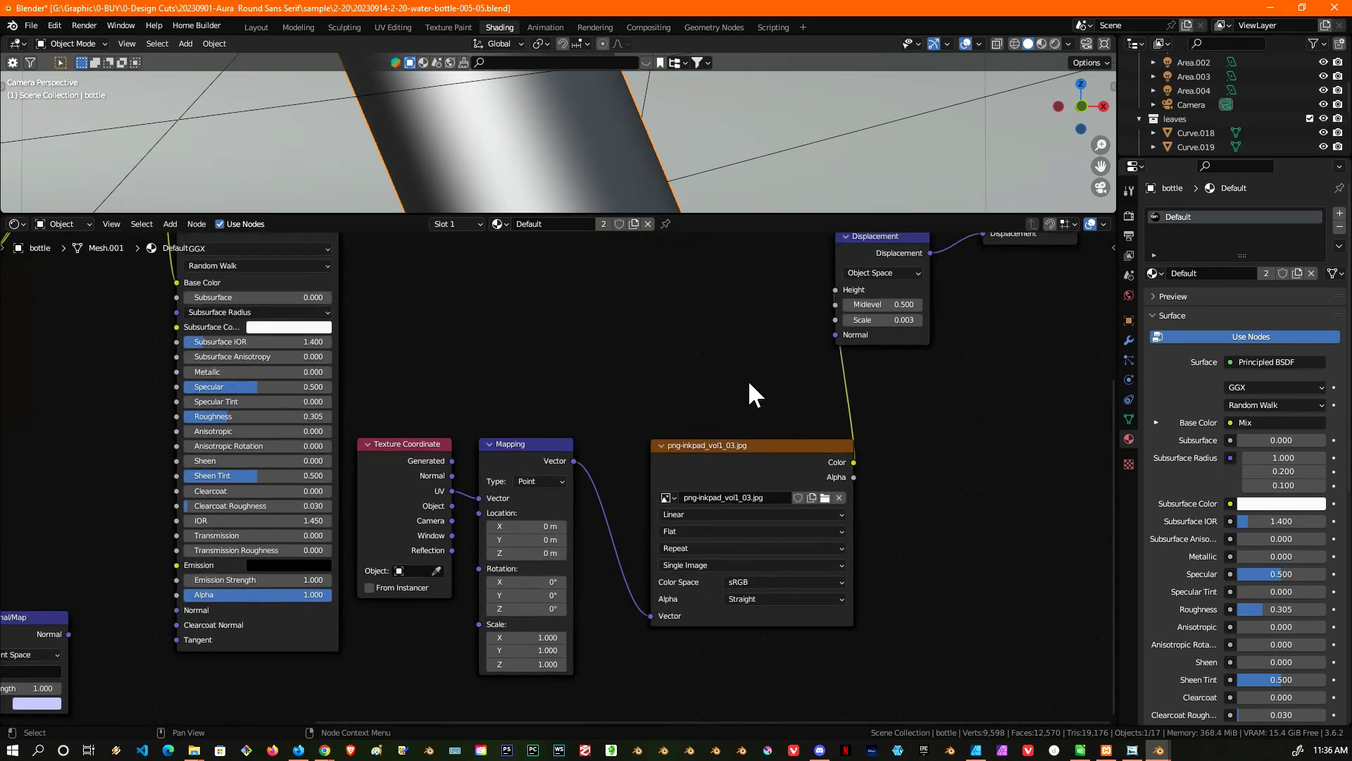
middle_click_drag(728, 370, 610, 534)
scroll(962, 481, "up", 1)
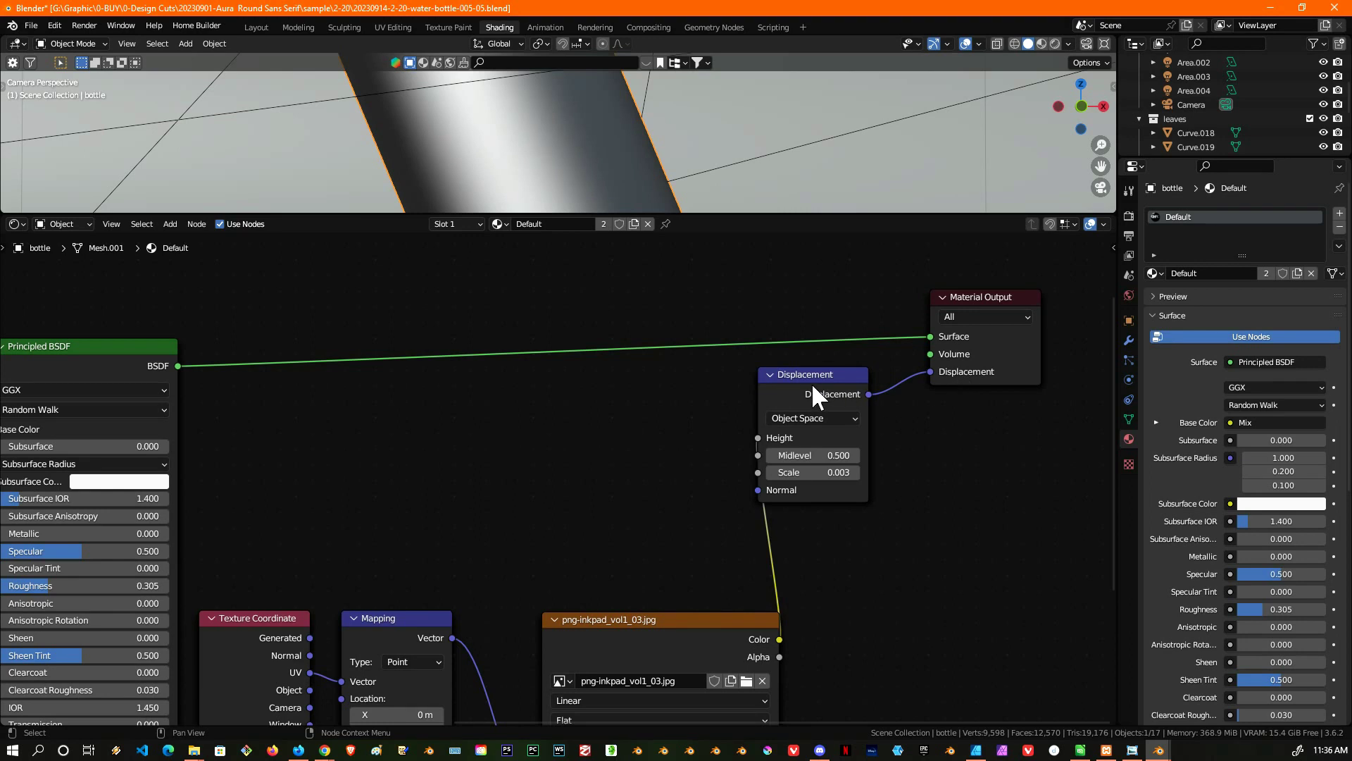
middle_click_drag(681, 448, 739, 362)
middle_click_drag(748, 409, 735, 303)
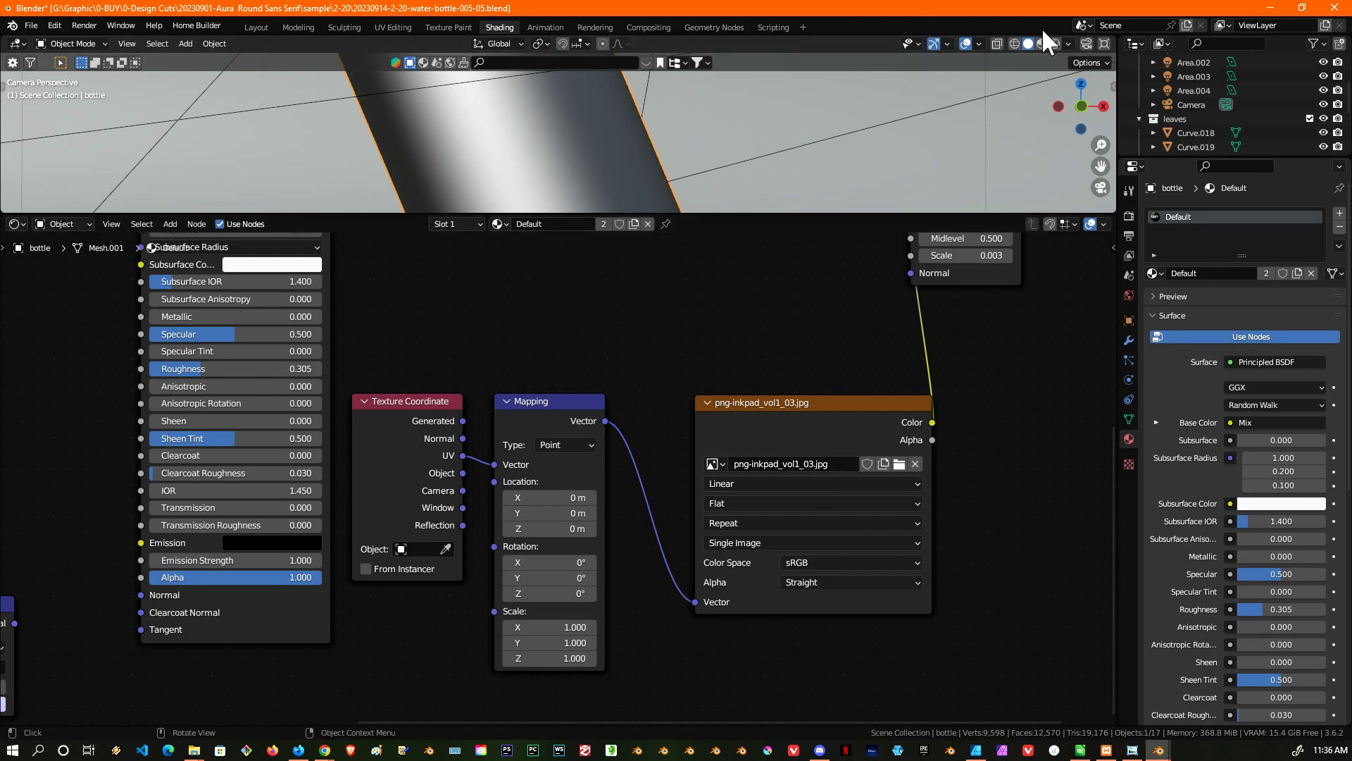
- Switch the shading preview to rendered display and compare the bottle's bumpy surface up close with the Displacement node's scale
left_click(1055, 40)
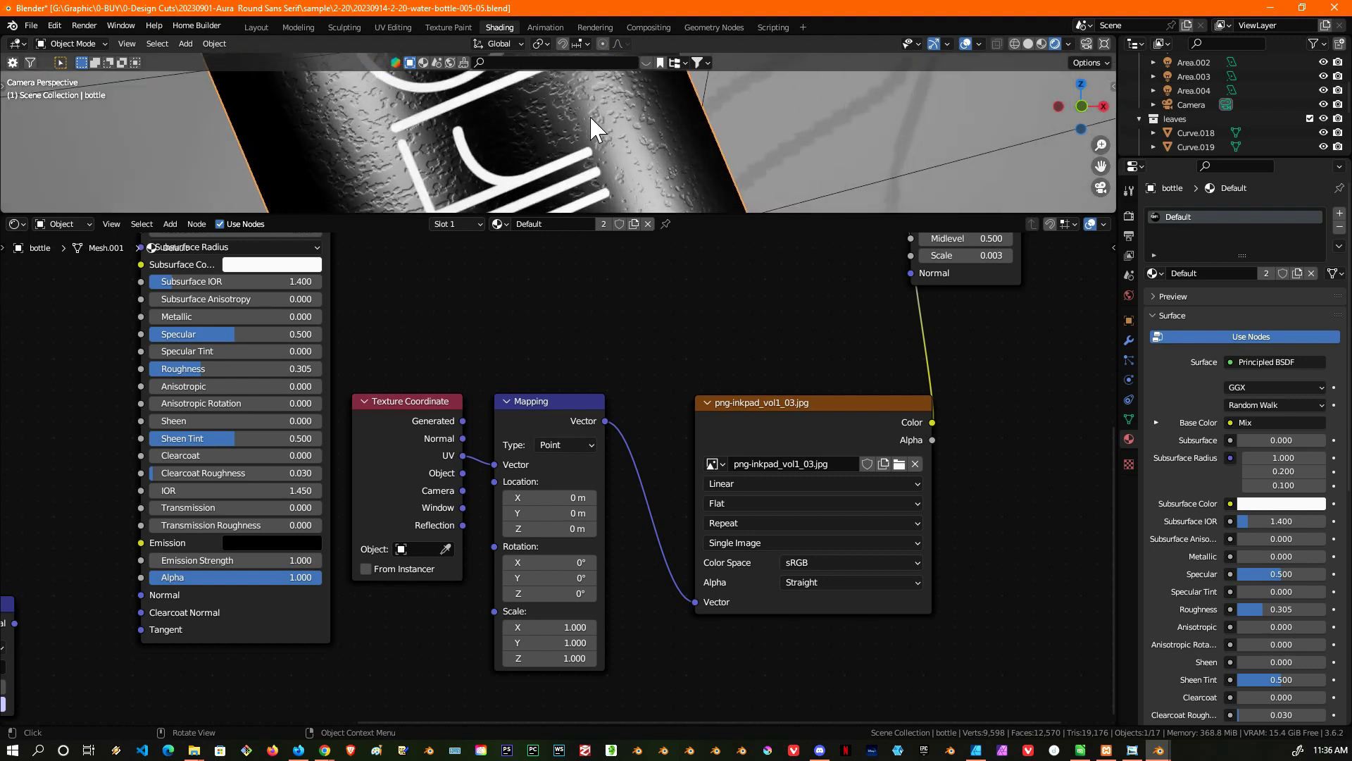
scroll(589, 115, "up", 4)
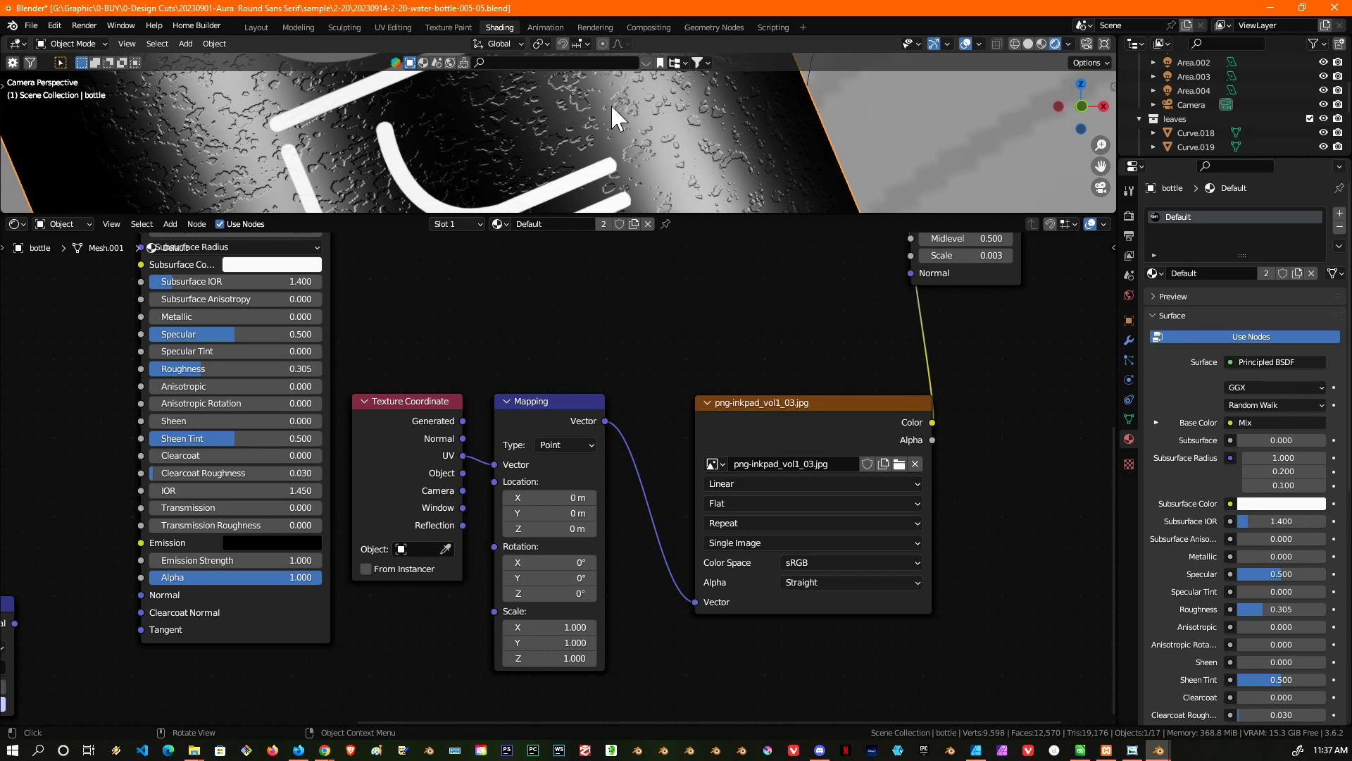
scroll(1011, 367, "up", 4, "shift")
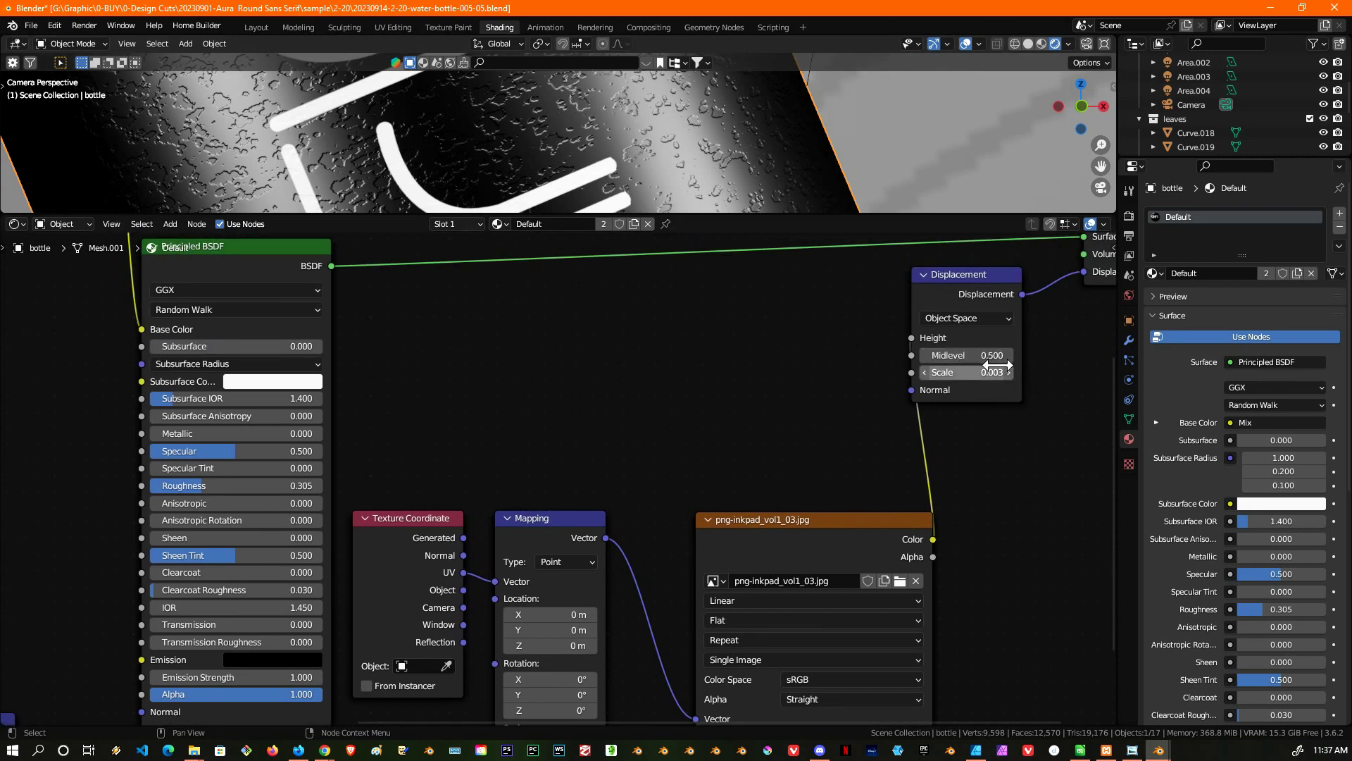
- Examine the base colour nodes, from the 20230914-aura-2-20-01.jpg texture and Geometry node through Mix to Principled BSDF
middle_click_drag(606, 339, 568, 400)
middle_click_drag(386, 391, 755, 364)
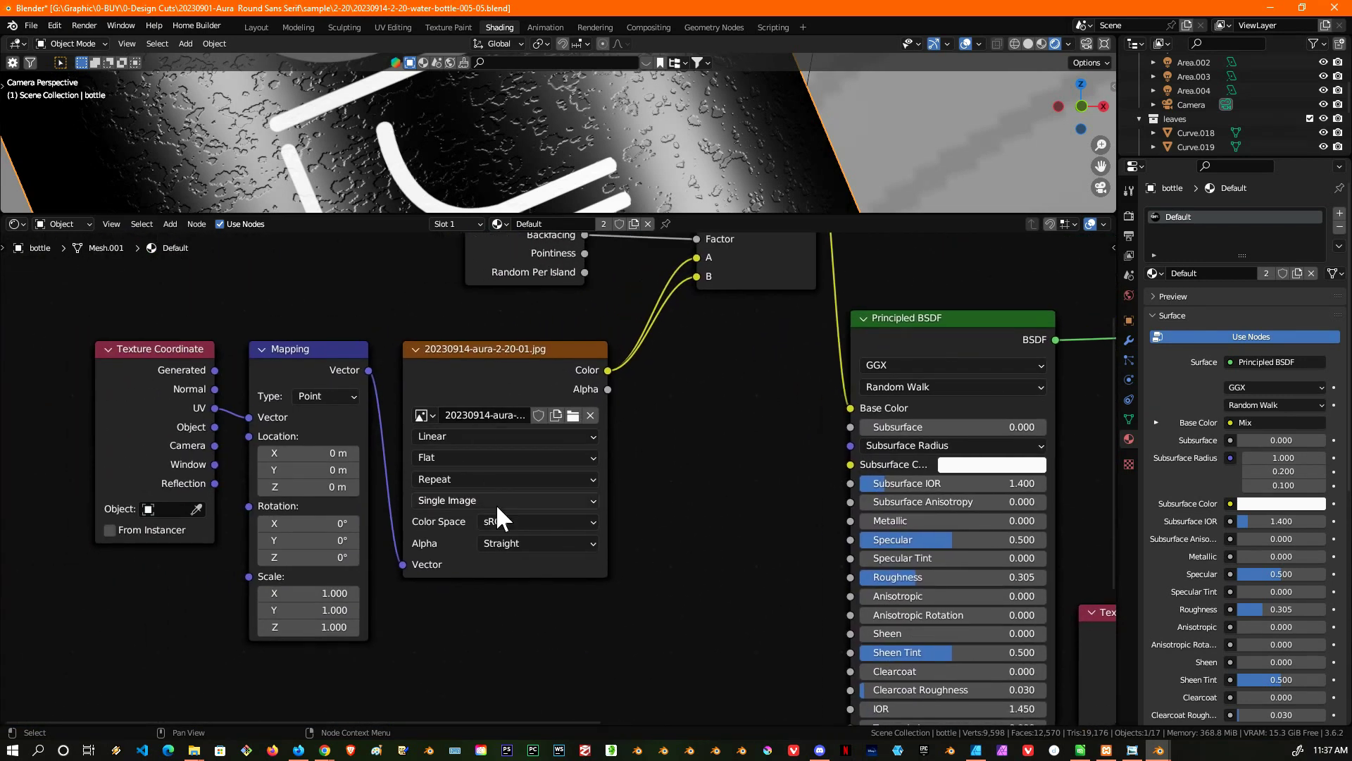
scroll(569, 128, "down", 4)
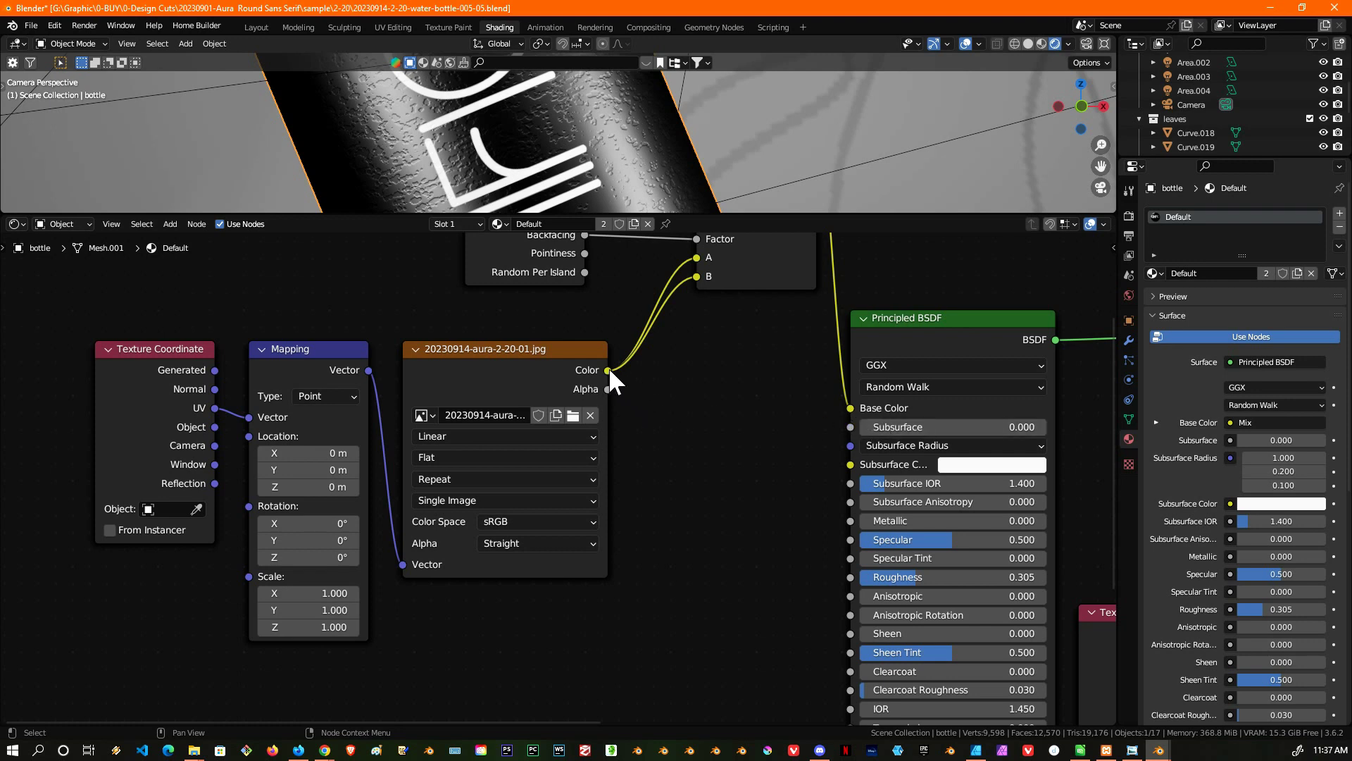
middle_click_drag(734, 334, 666, 546)
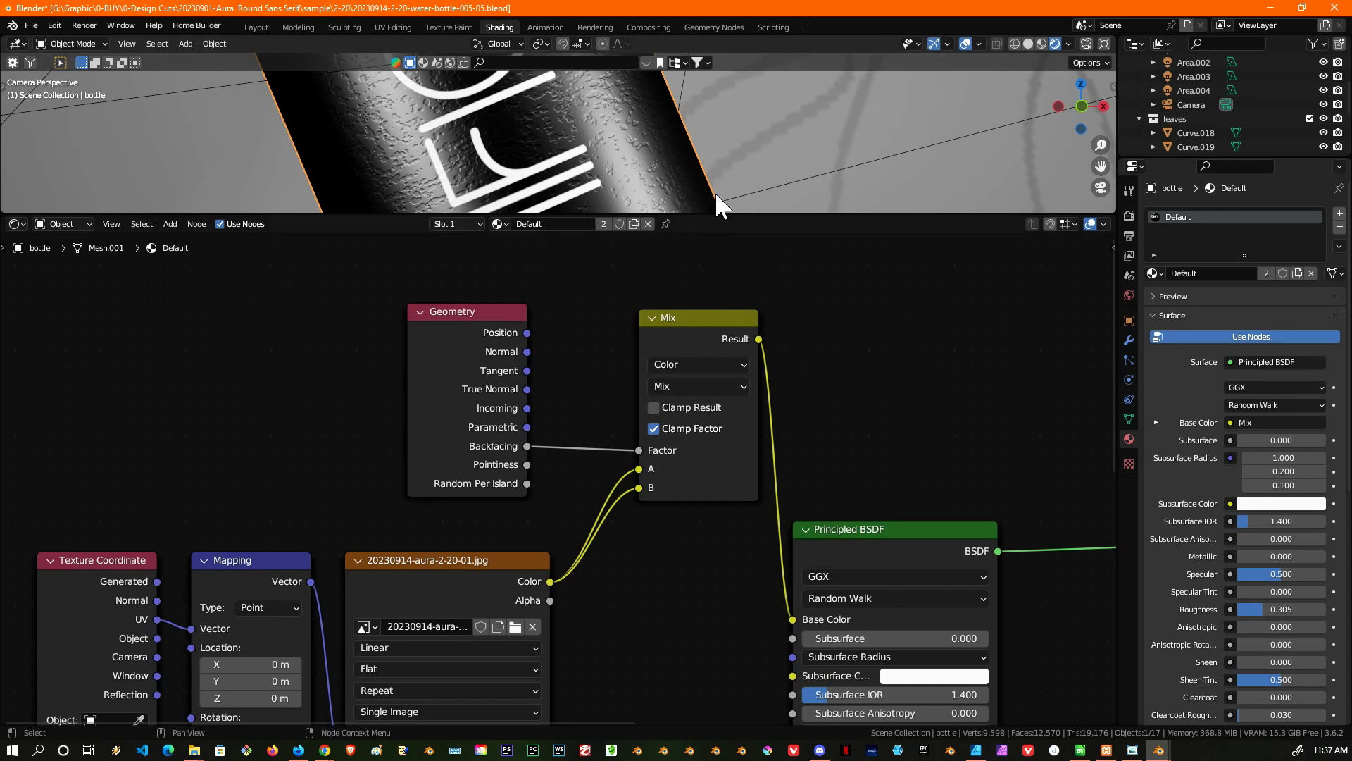
- Return to the Layout workspace and examine the bottle's PACHIFICO lettering and displaced surface up close and as a whole
left_click(256, 27)
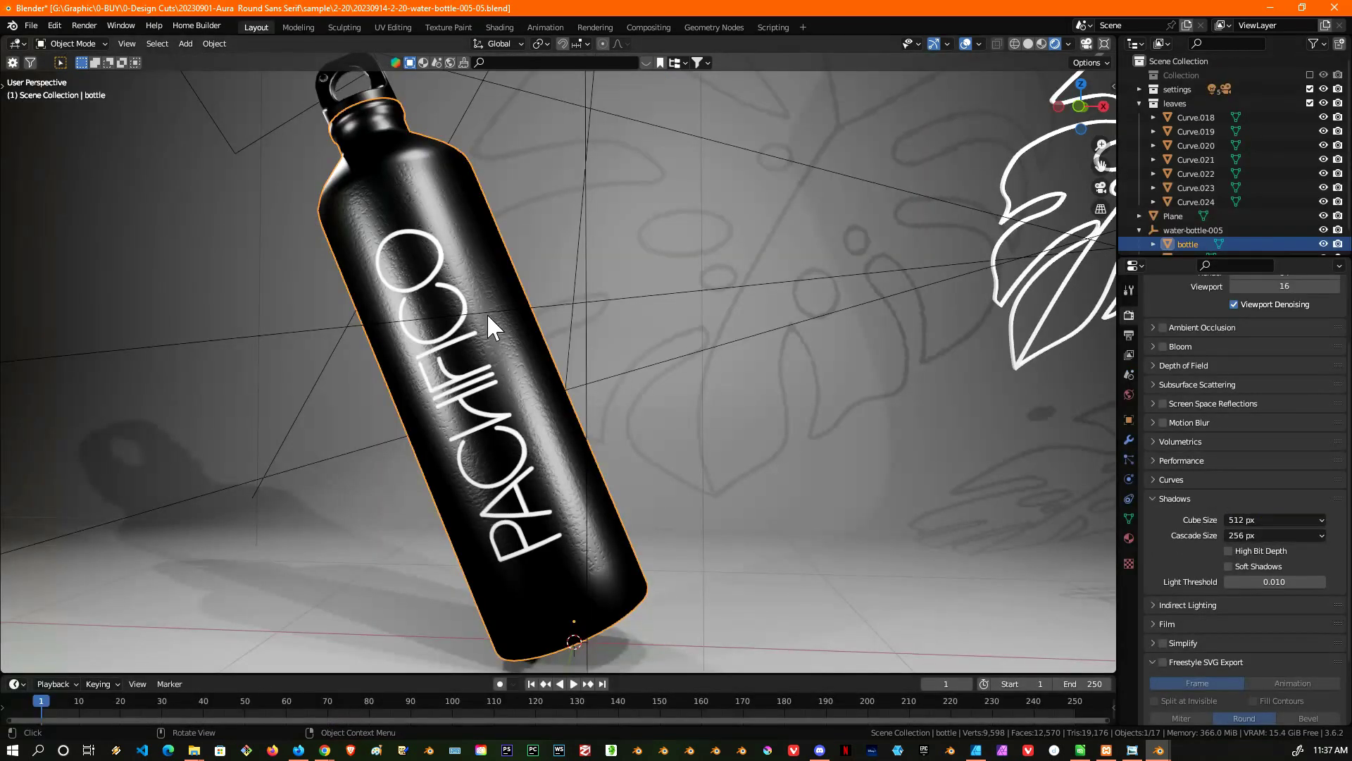
scroll(504, 345, "up", 6)
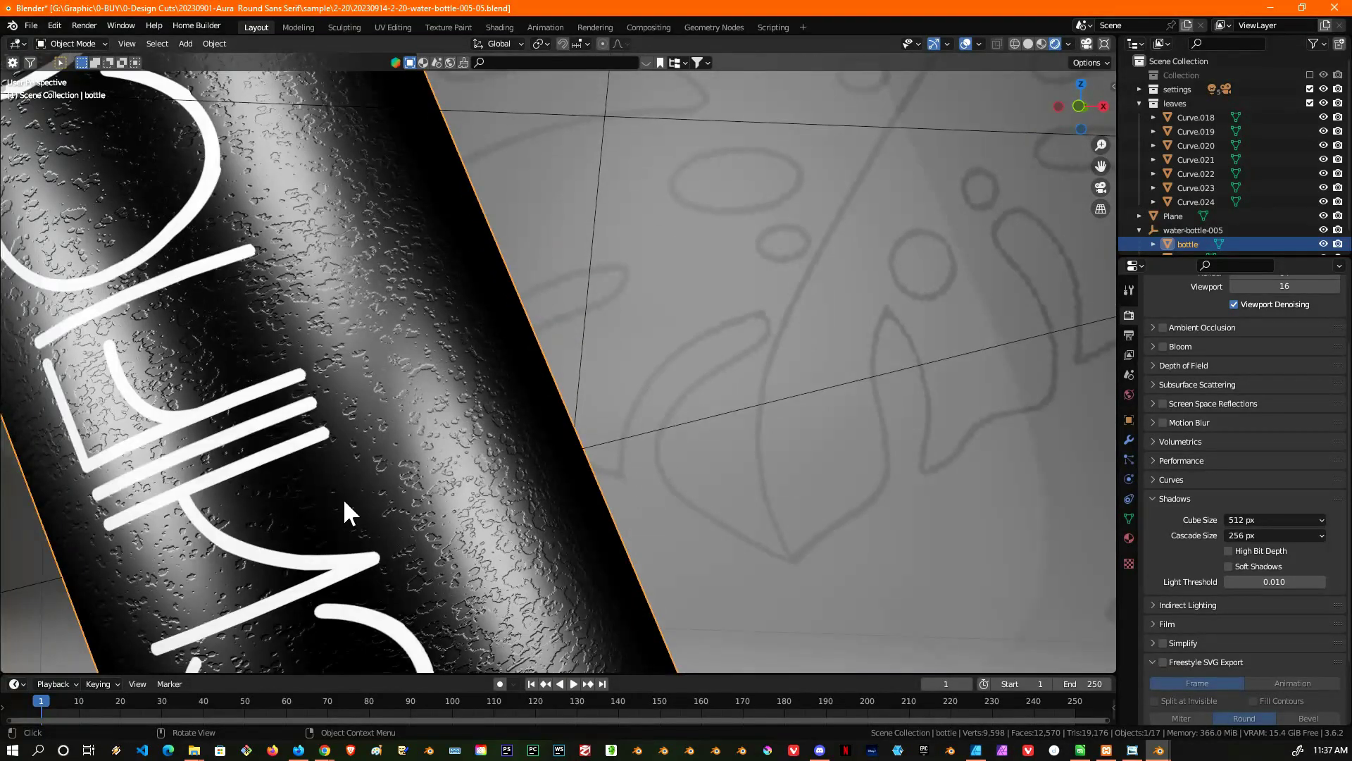
scroll(388, 429, "down", 6)
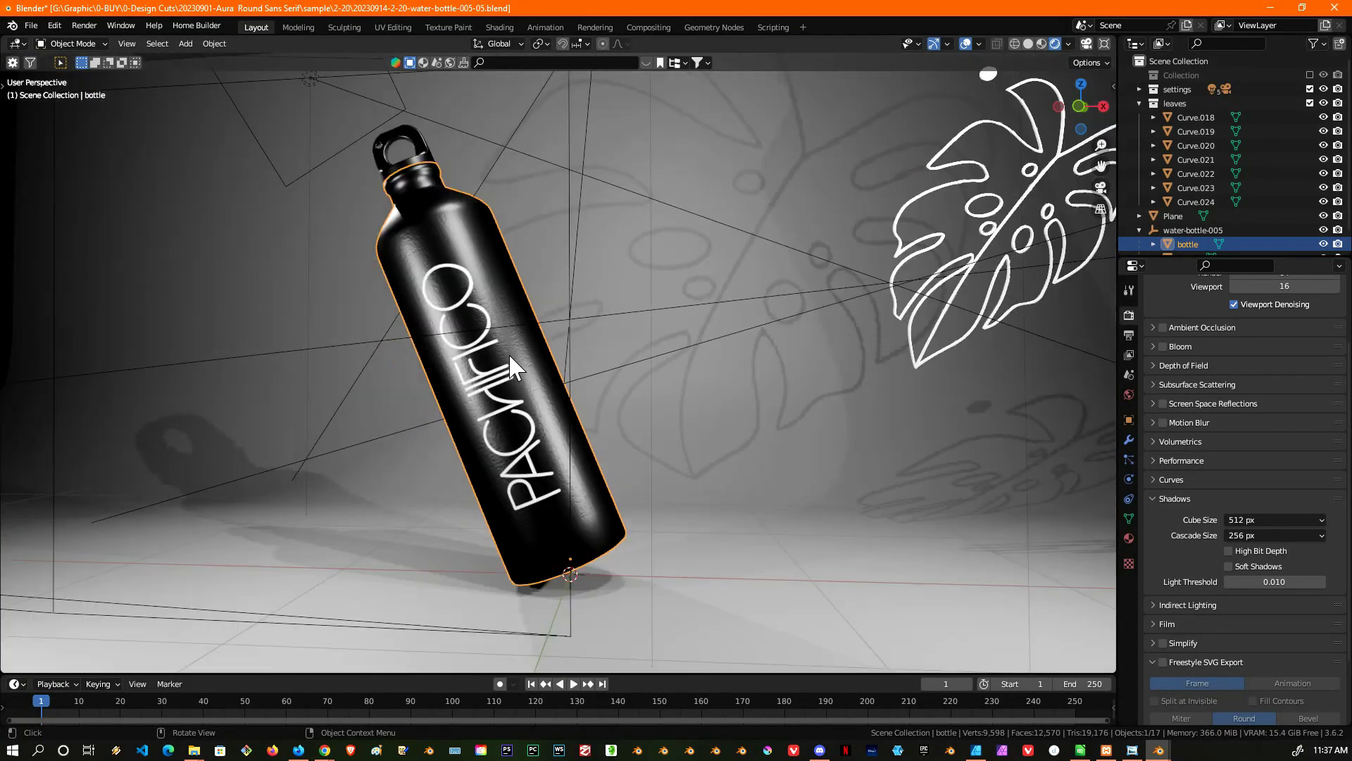
- Examine the lights, leaf curves and curved backdrop around the bottle, return to the camera view and select the backdrop plane
scroll(509, 353, "down", 3)
middle_click_drag(610, 290, 697, 305)
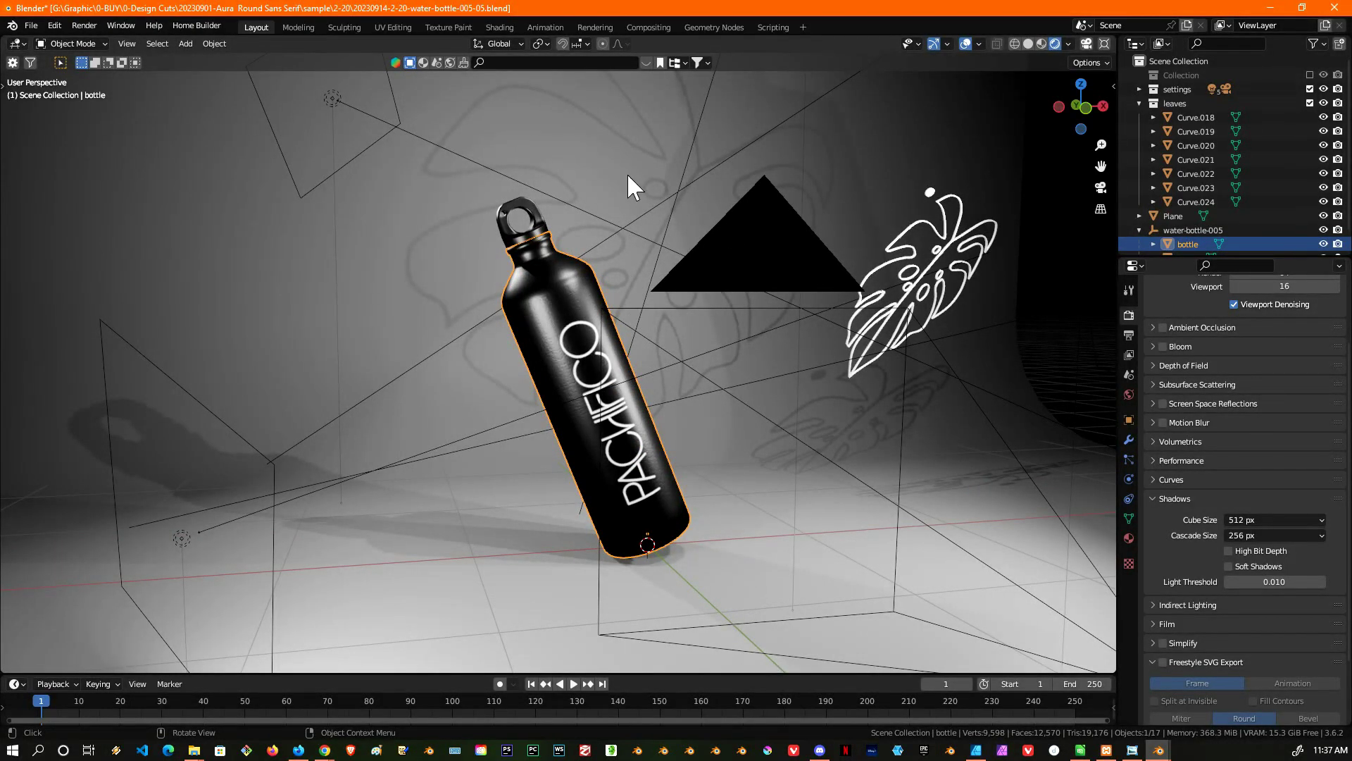
middle_click_drag(849, 266, 957, 290)
scroll(915, 317, "down", 5)
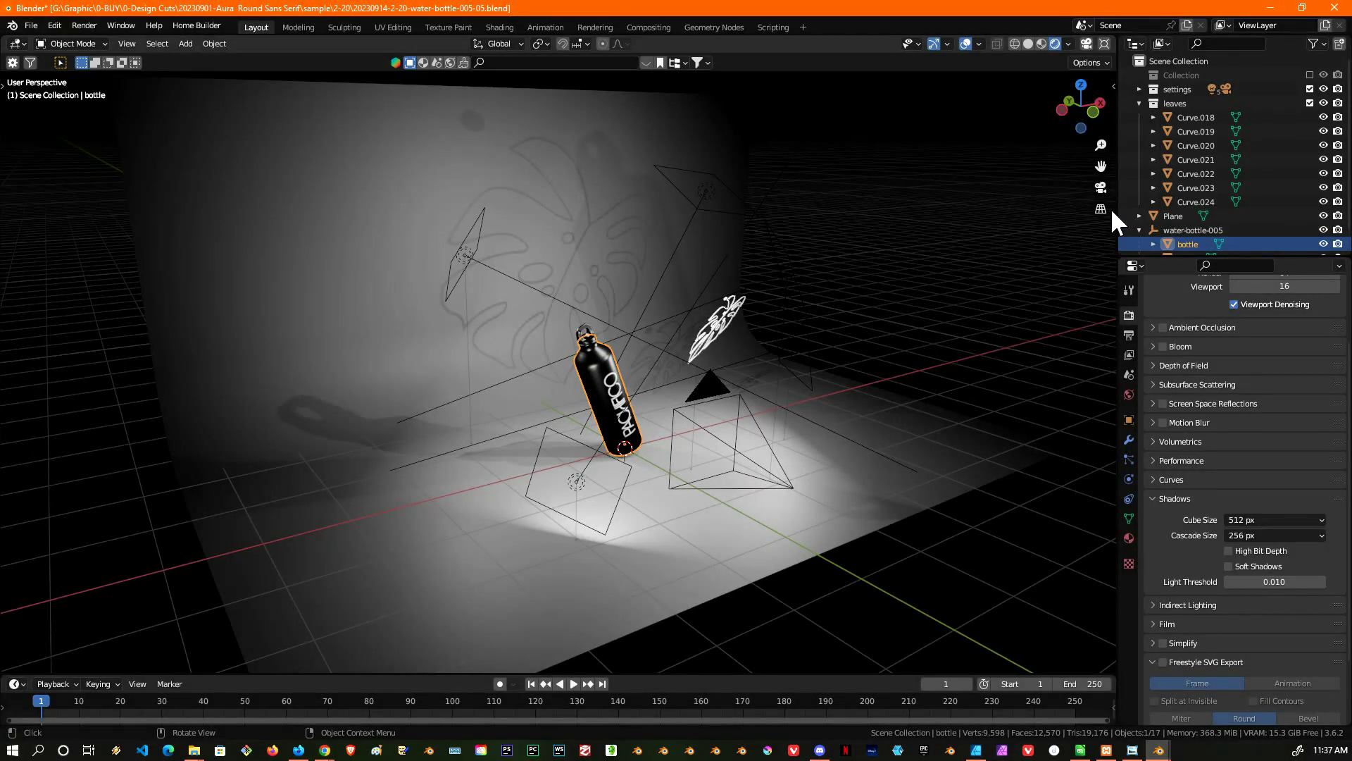
left_click(1103, 187)
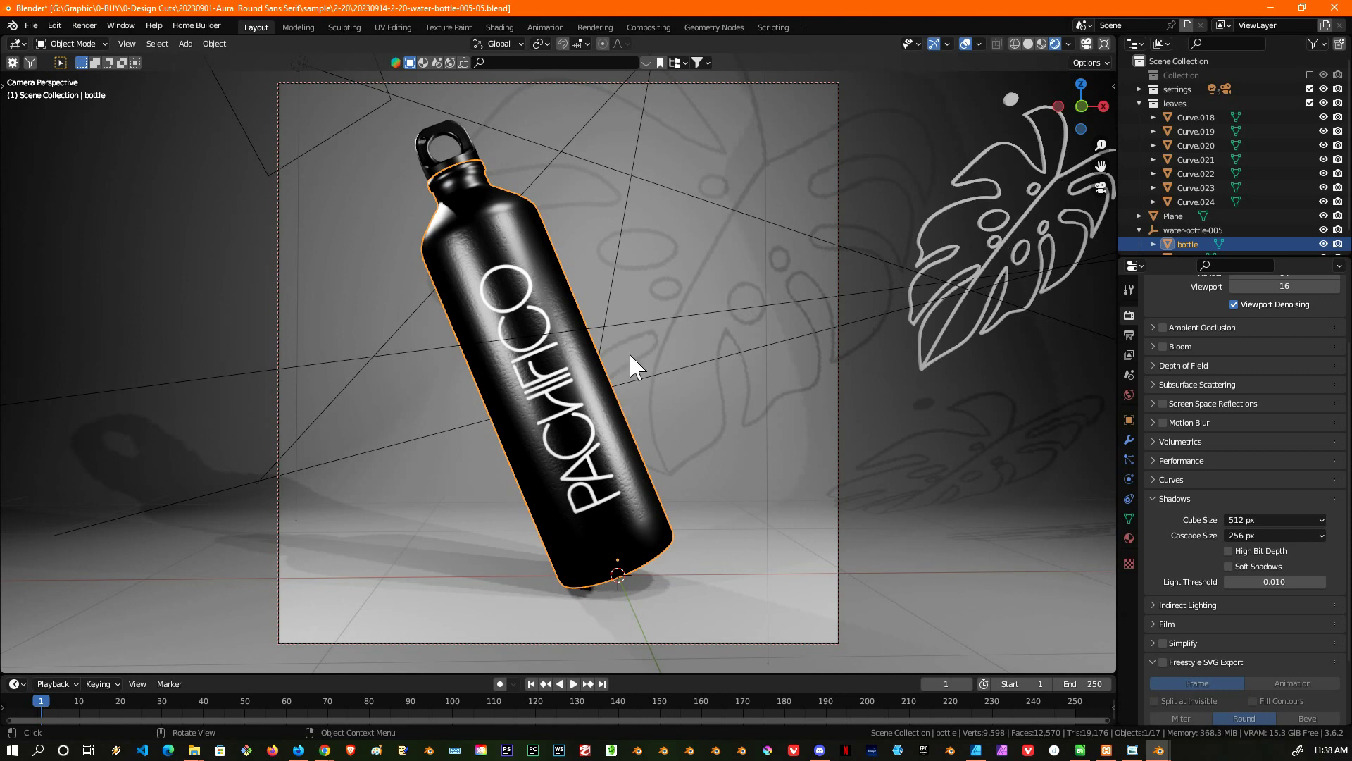
left_click(883, 397)
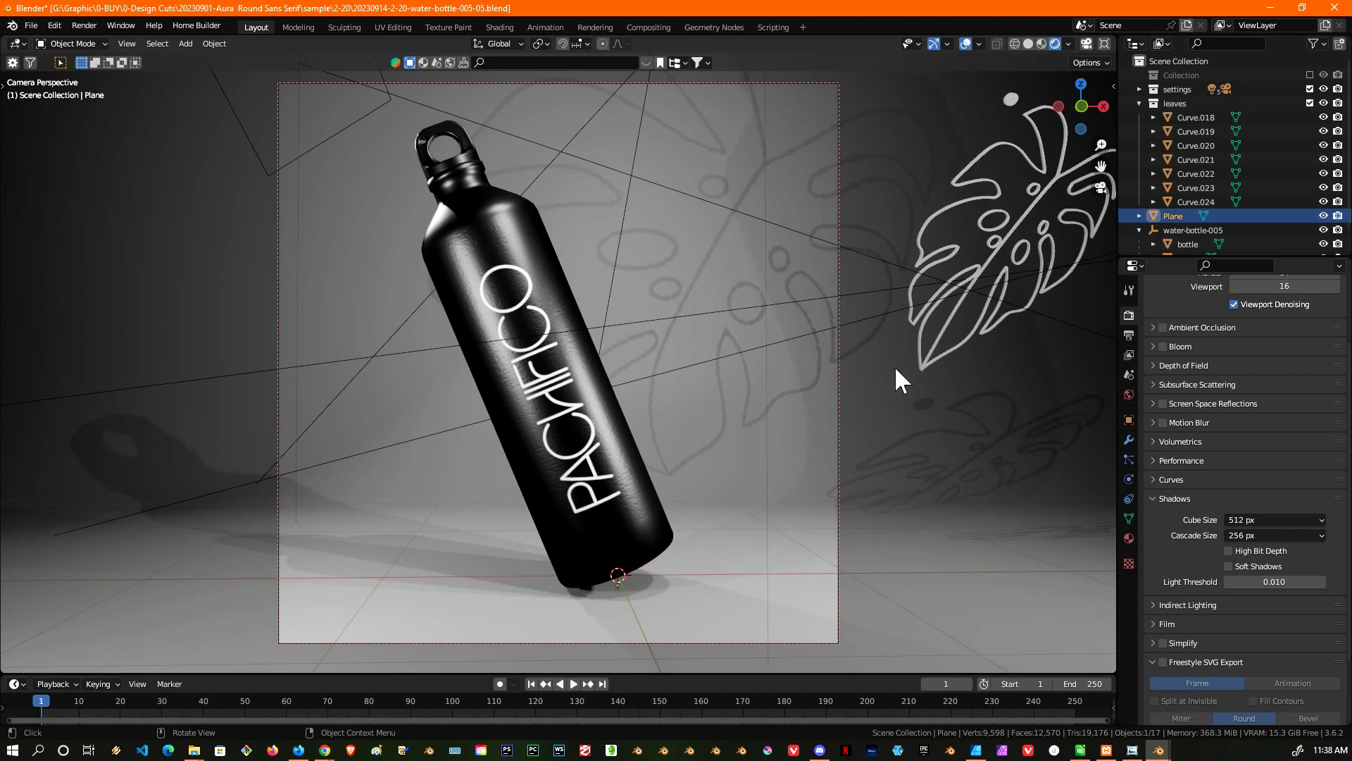